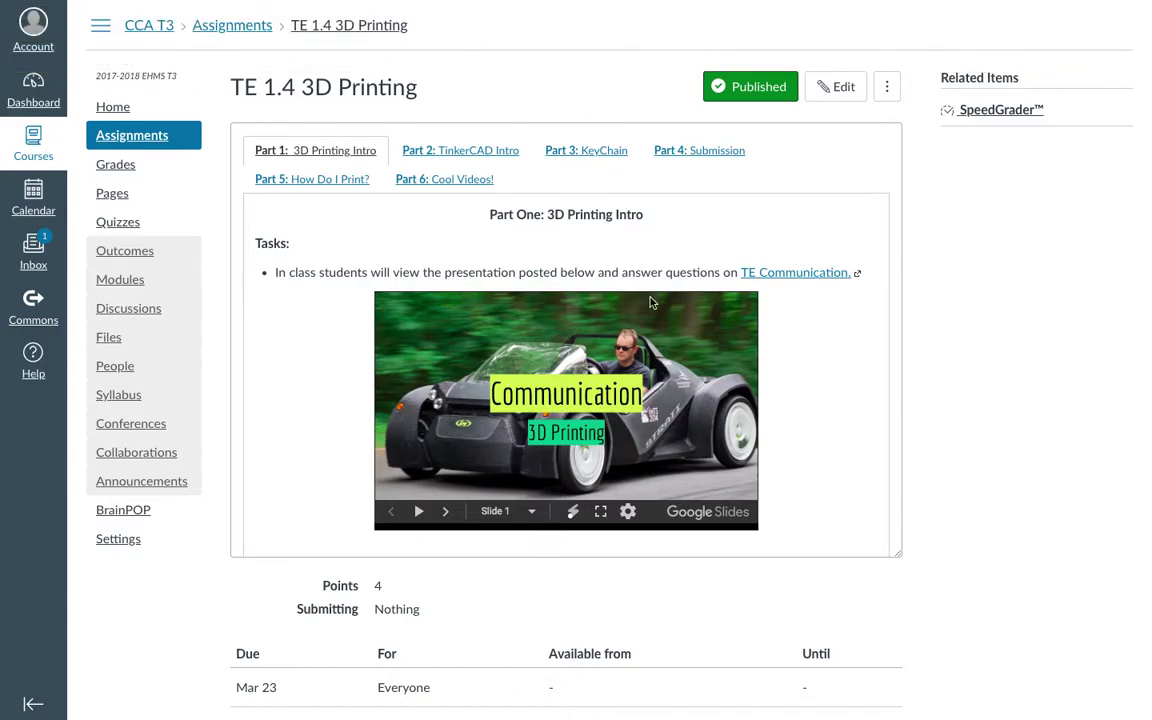
Show the Part 2: TinkerCAD Intro section of the 3D Printing assignment.
left_click(453, 153)
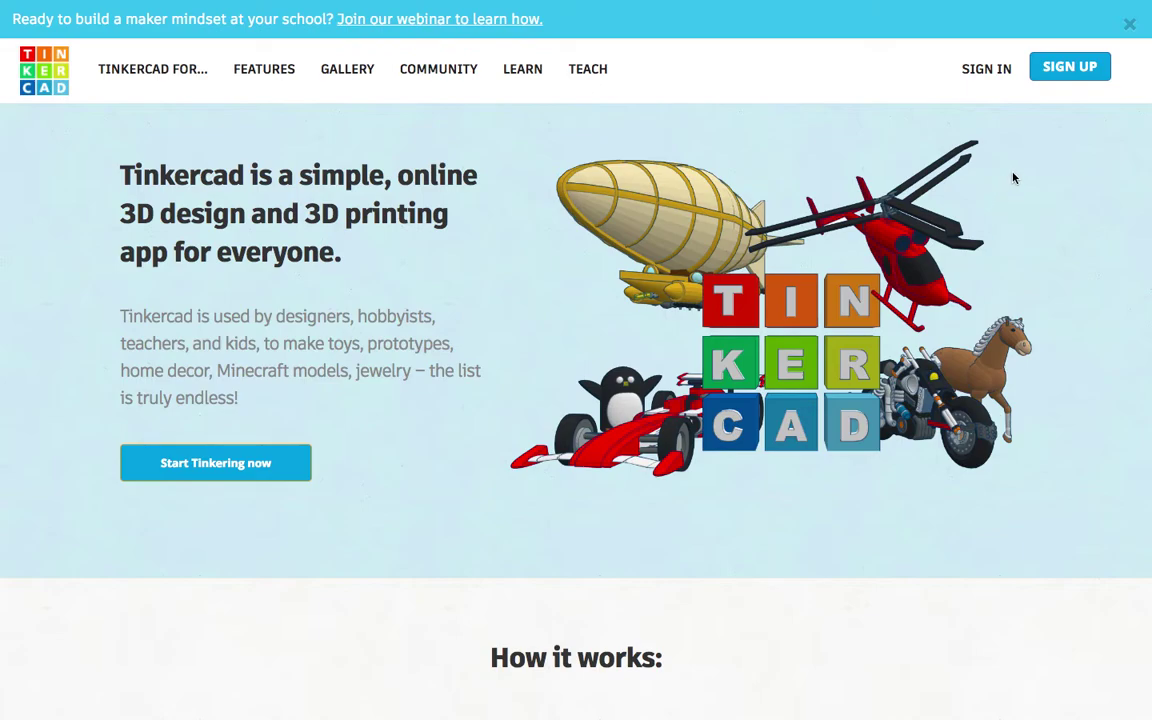
Start a Tinkercad sign-in through the social providers option with Google.
left_click(985, 69)
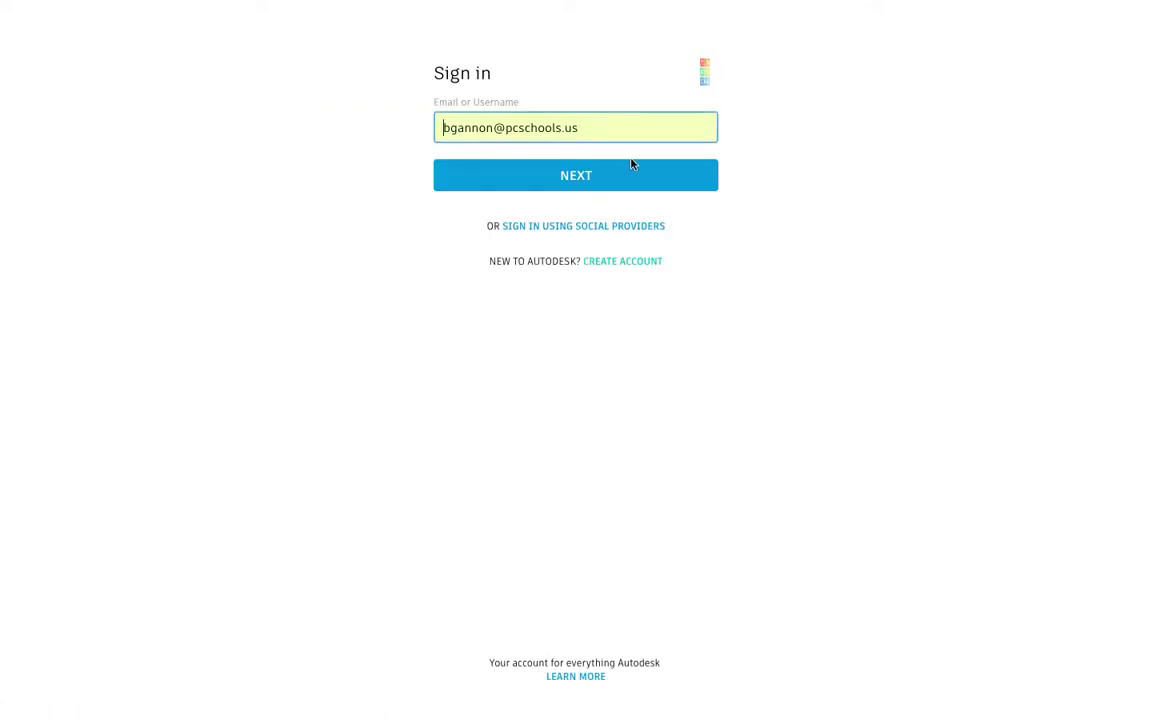
left_click(596, 227)
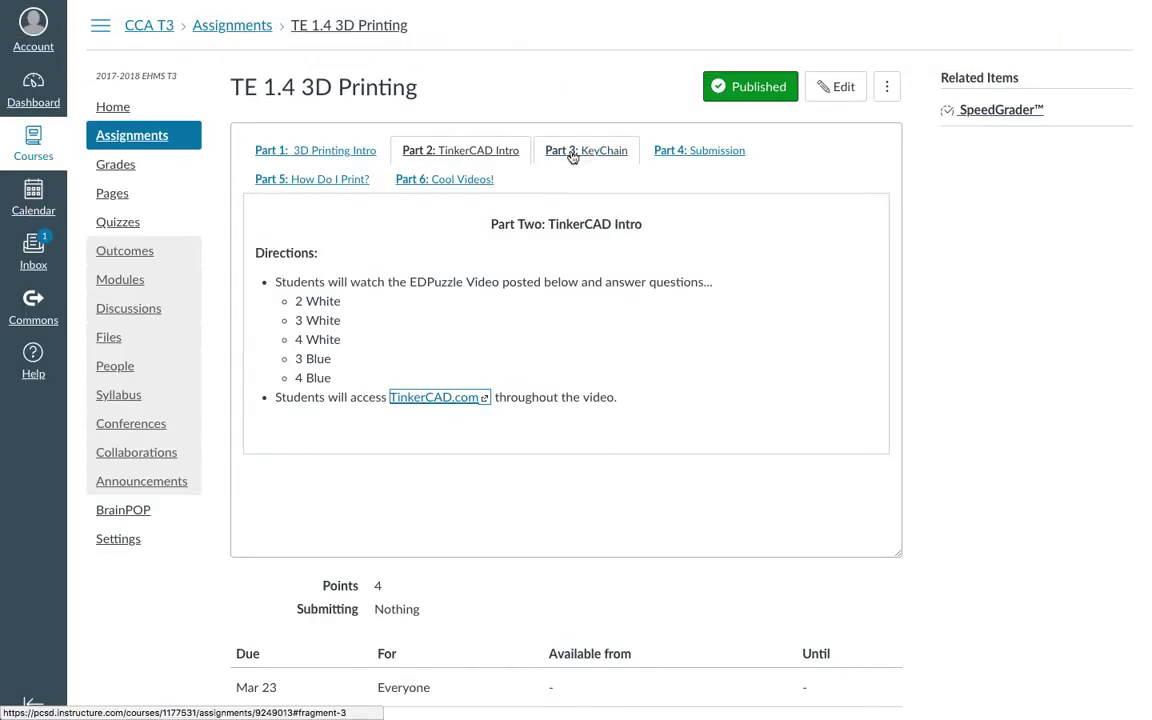
left_click(577, 152)
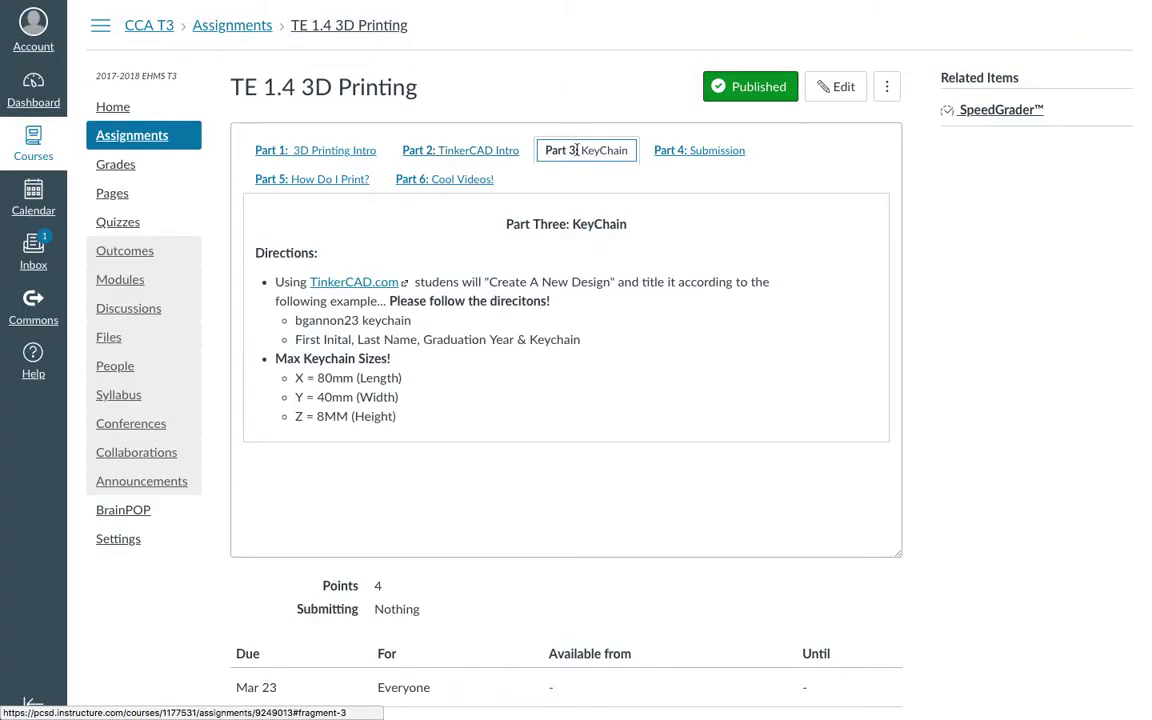
left_click(668, 151)
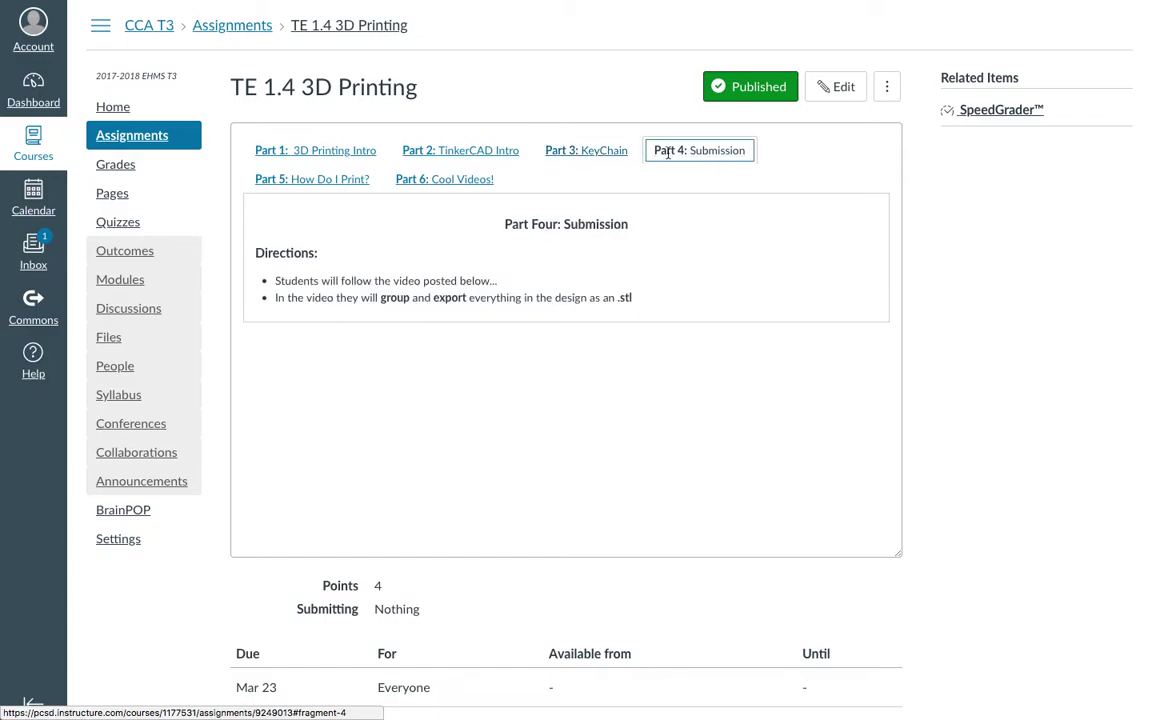
left_click(332, 176)
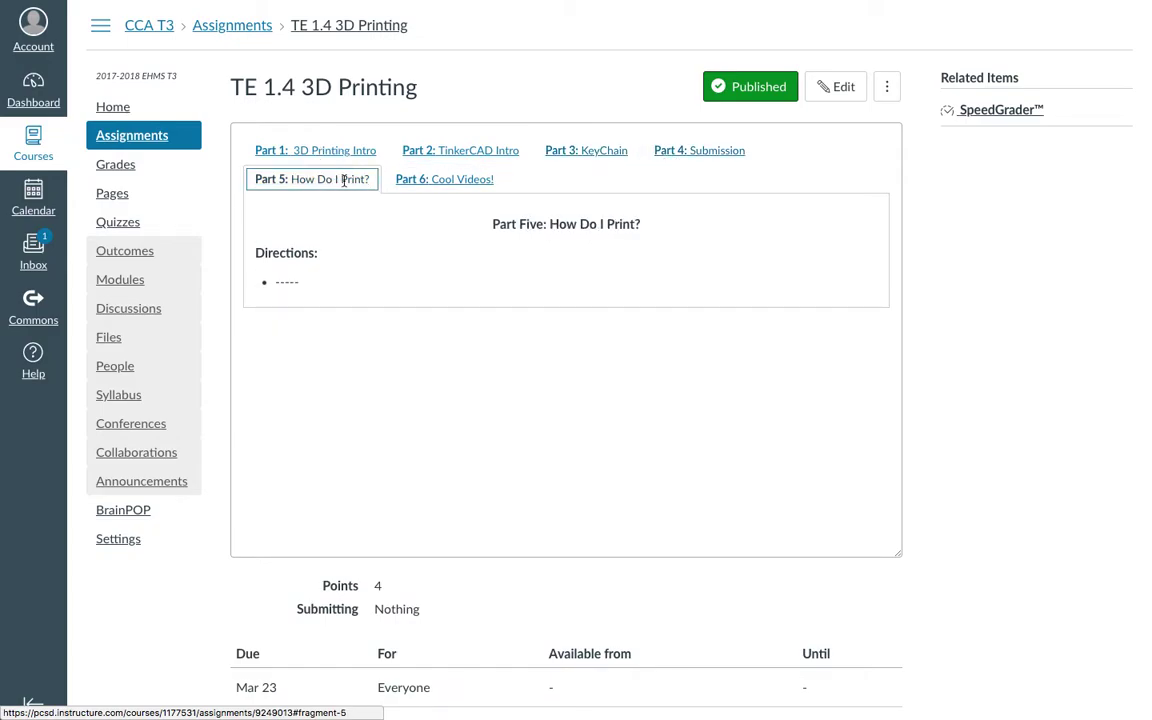
left_click(420, 181)
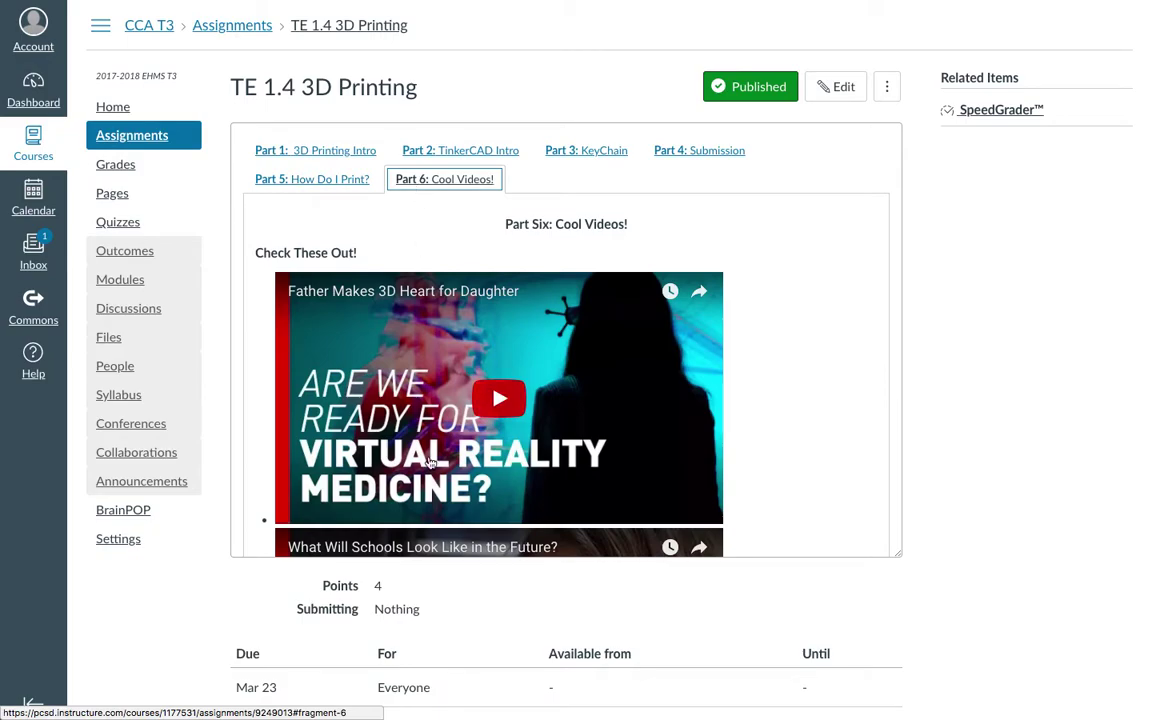
scroll(432, 469, "down", 2)
scroll(432, 469, "down", 2)
scroll(432, 469, "up", 5)
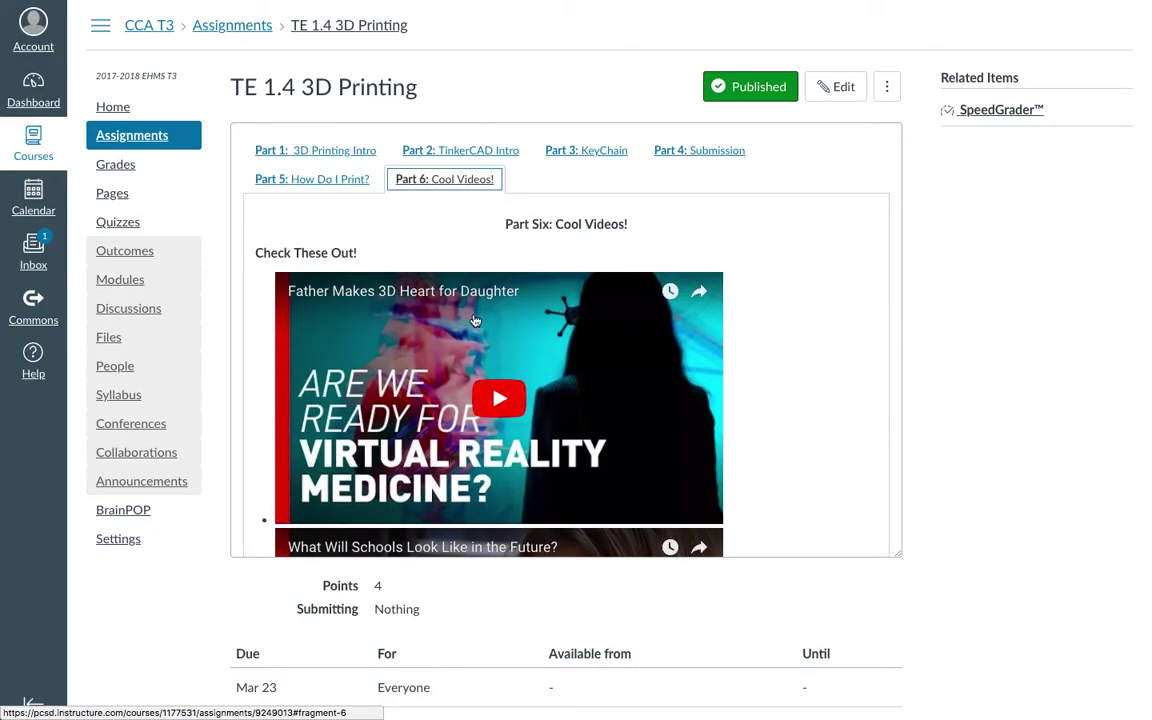
scroll(490, 328, "down", 3)
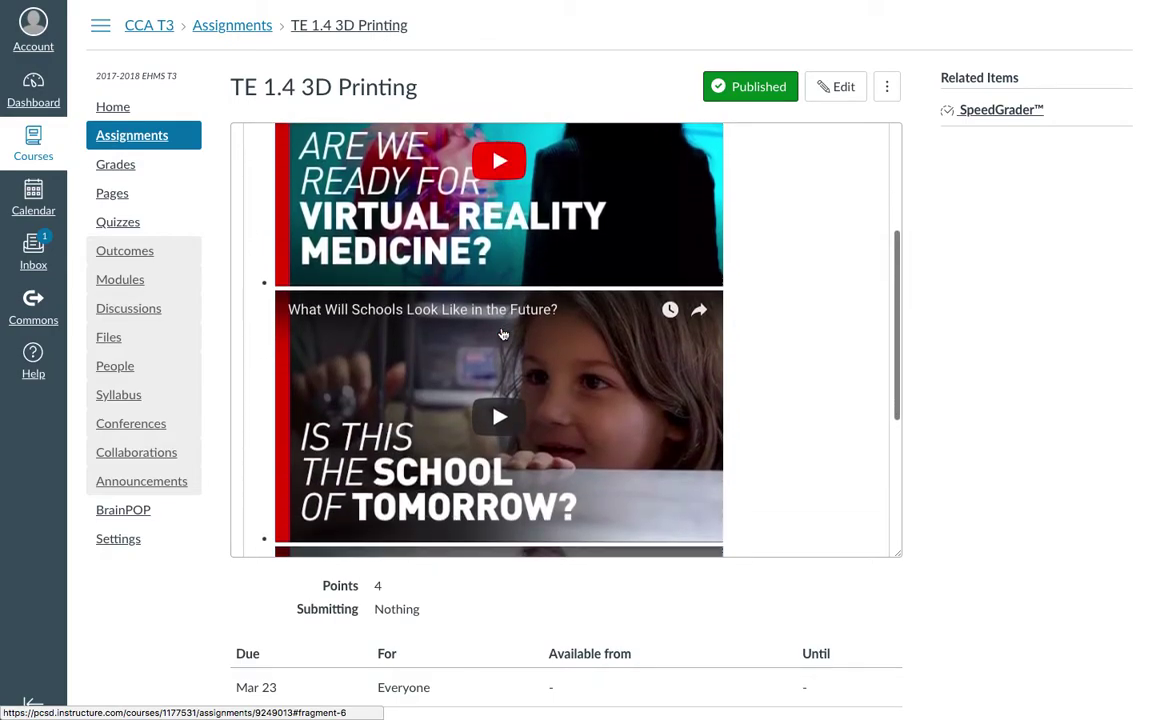
scroll(503, 334, "down", 3)
scroll(515, 260, "up", 6)
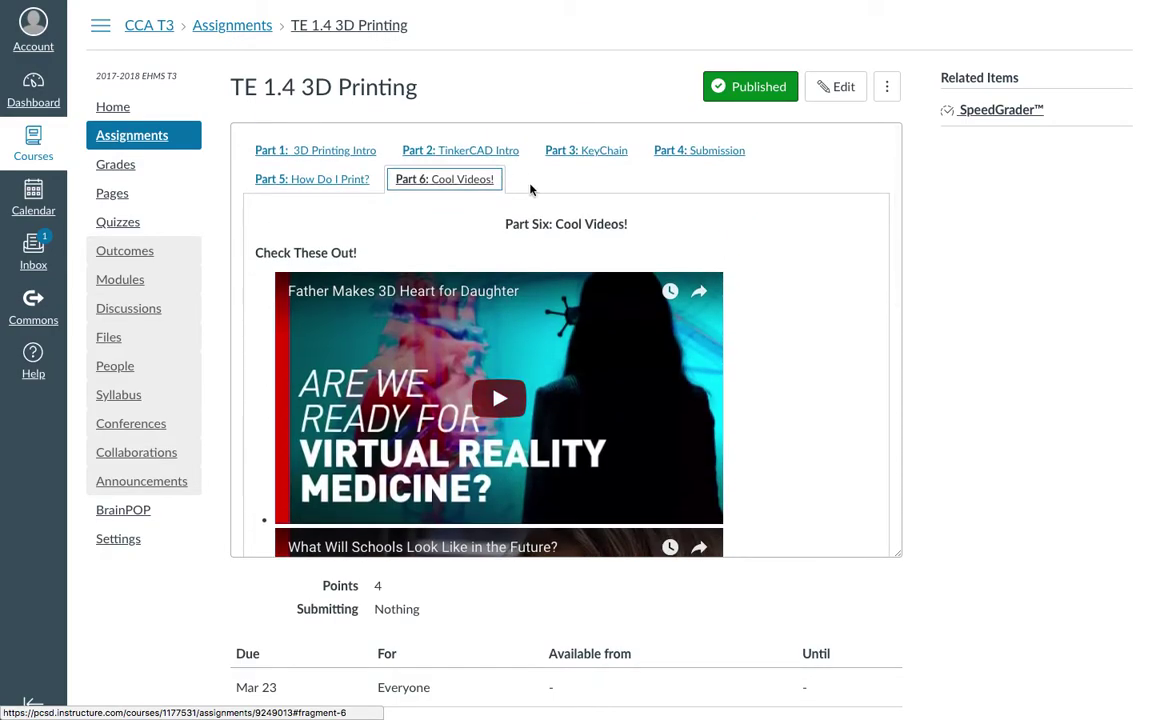
left_click(512, 152)
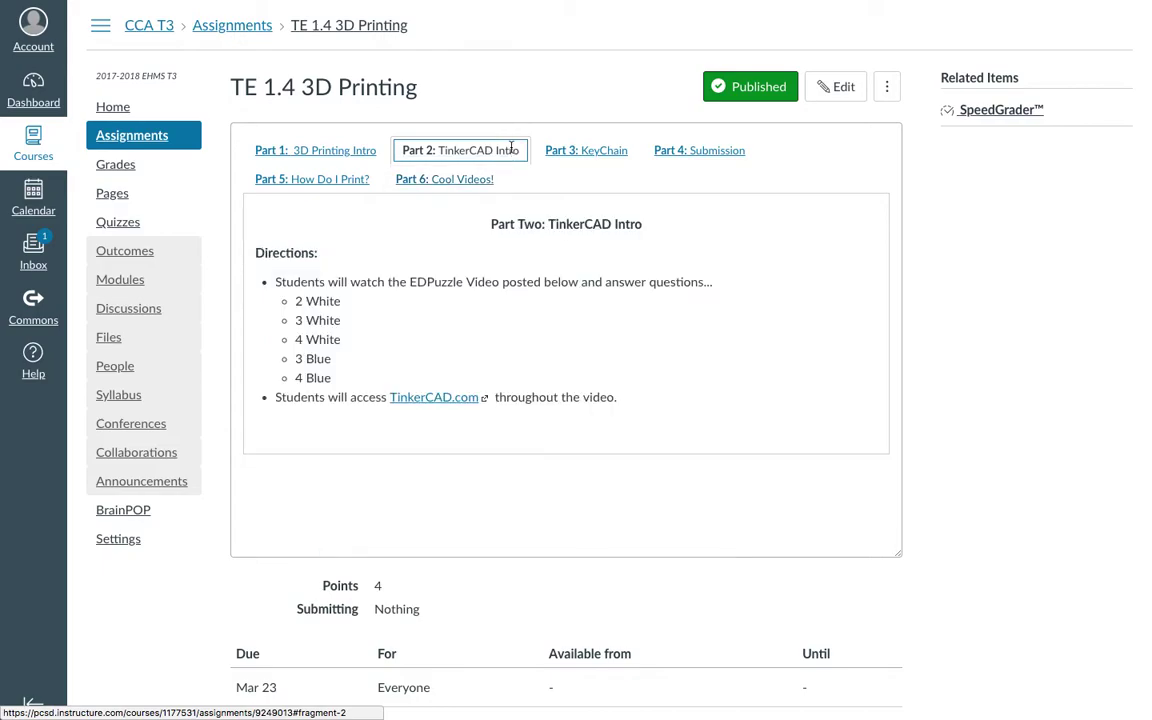
mouse_move(318, 6)
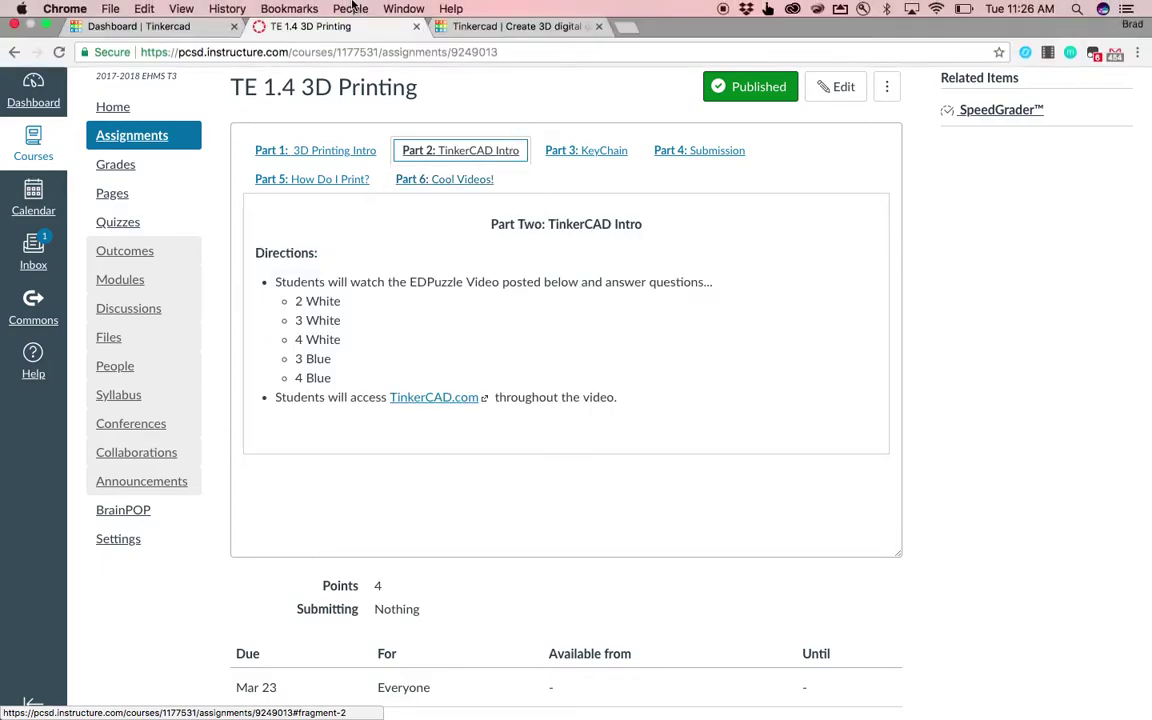
left_click(150, 36)
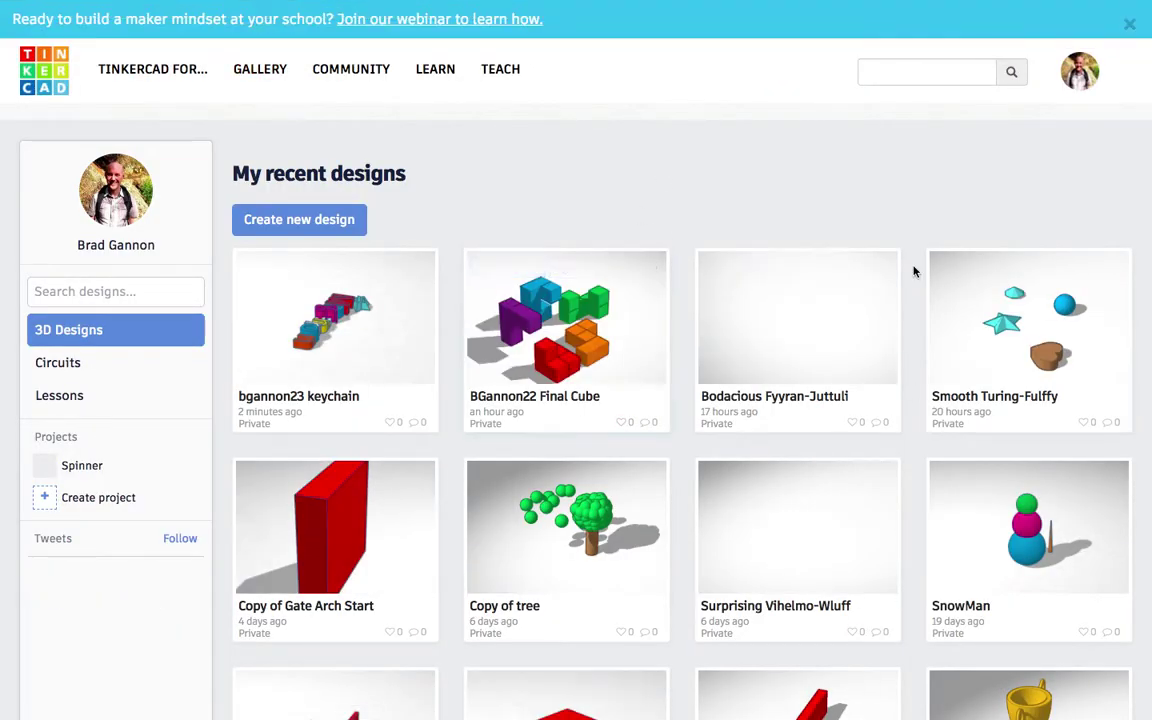
Look through the recent designs and reload the Tinkercad dashboard.
scroll(673, 576, "down", 3)
scroll(673, 576, "down", 6)
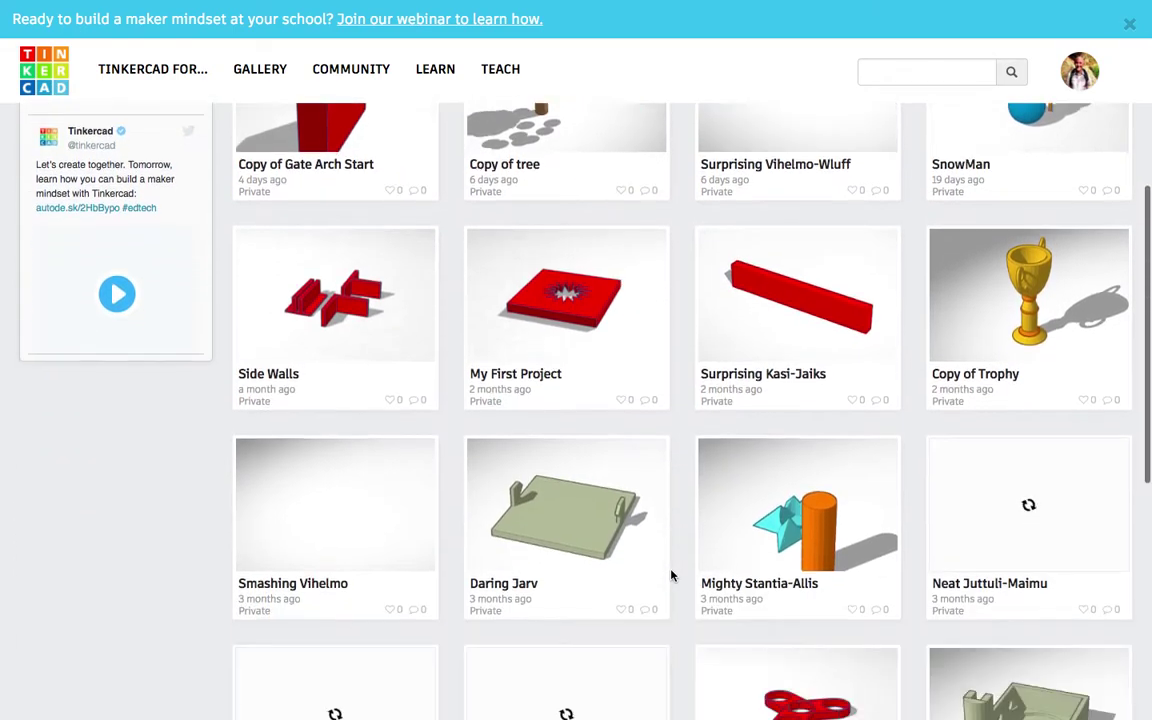
scroll(672, 575, "up", 10)
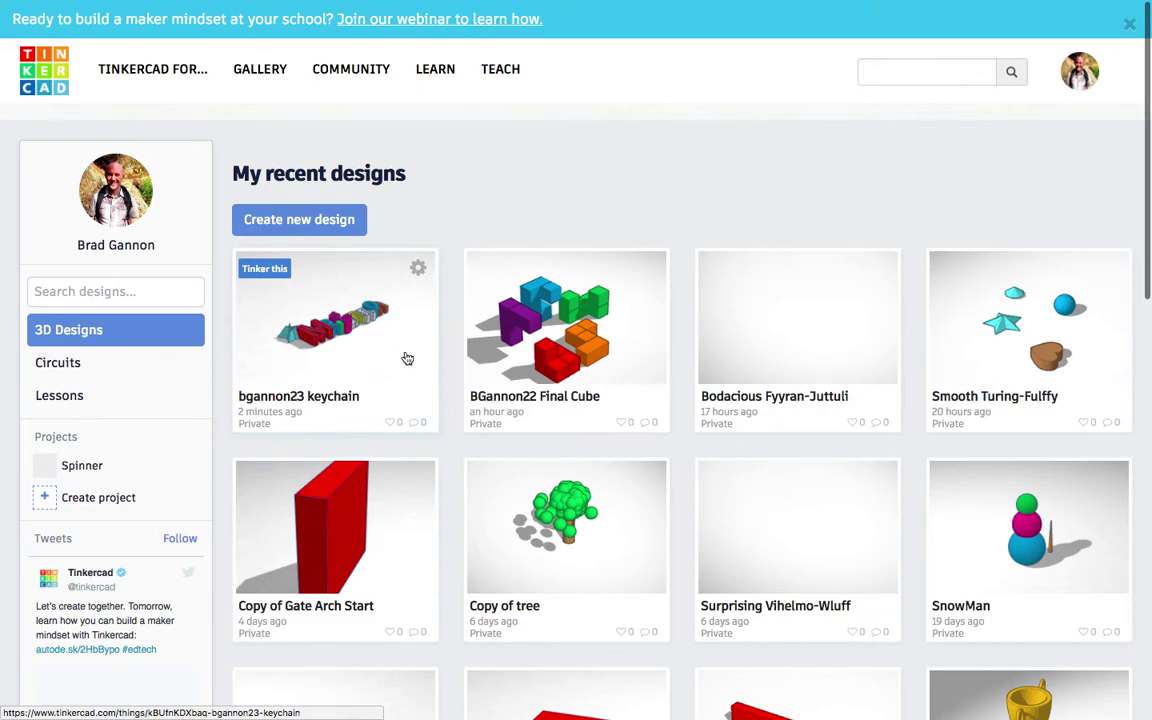
left_click(418, 268)
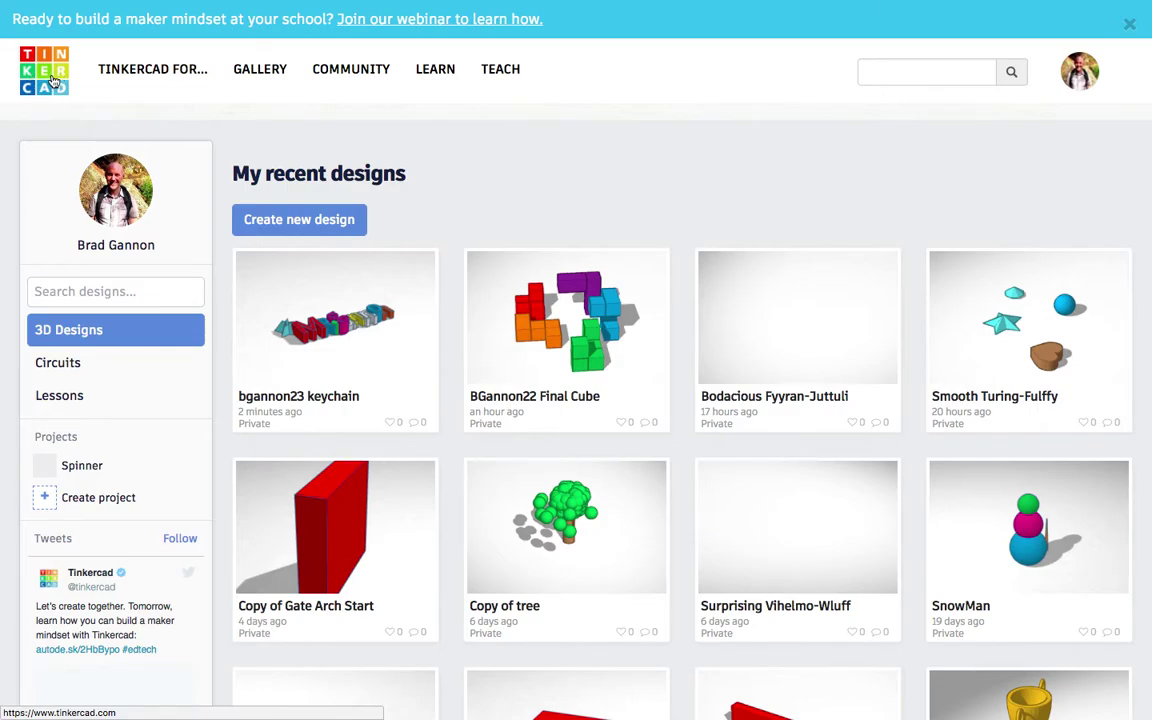
left_click(52, 80)
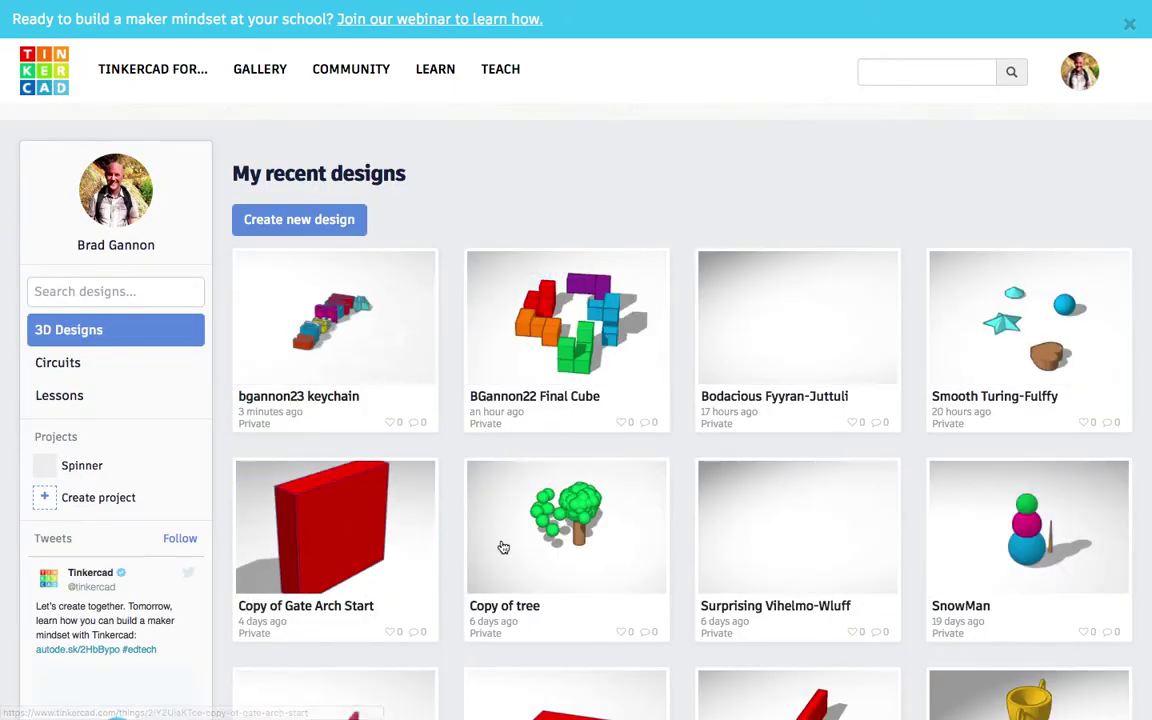
Open the keychain design in a new tab and start a new blank design.
mouse_move(548, 315)
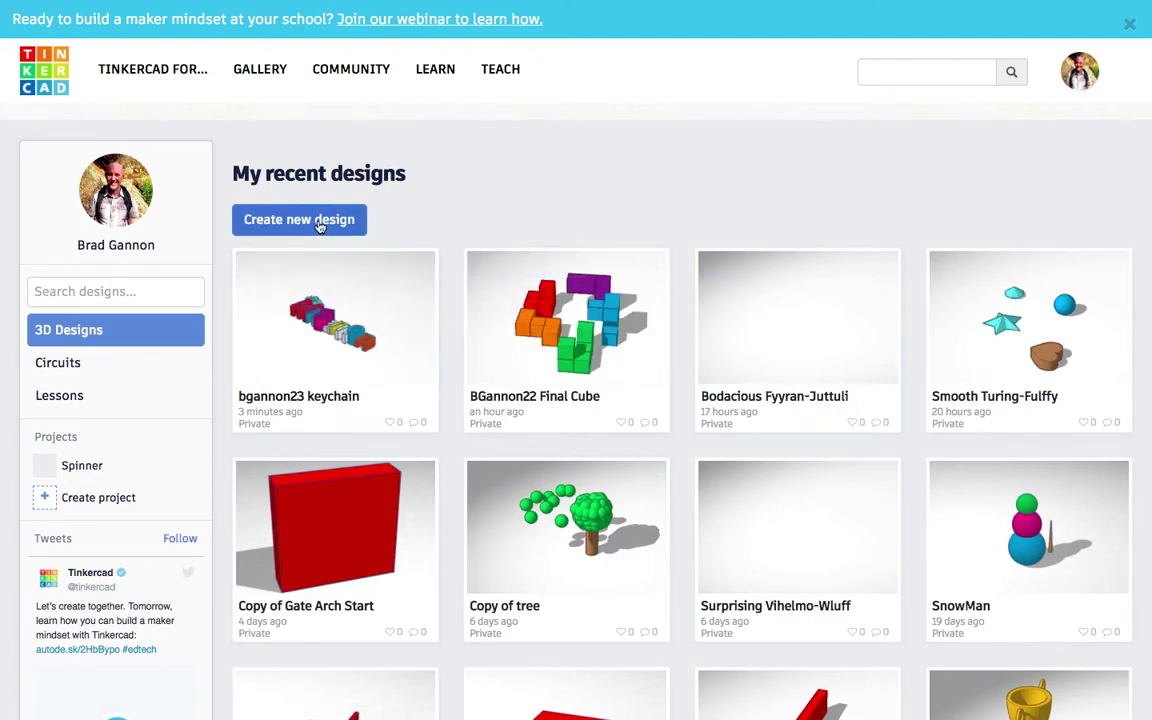
right_click(308, 277)
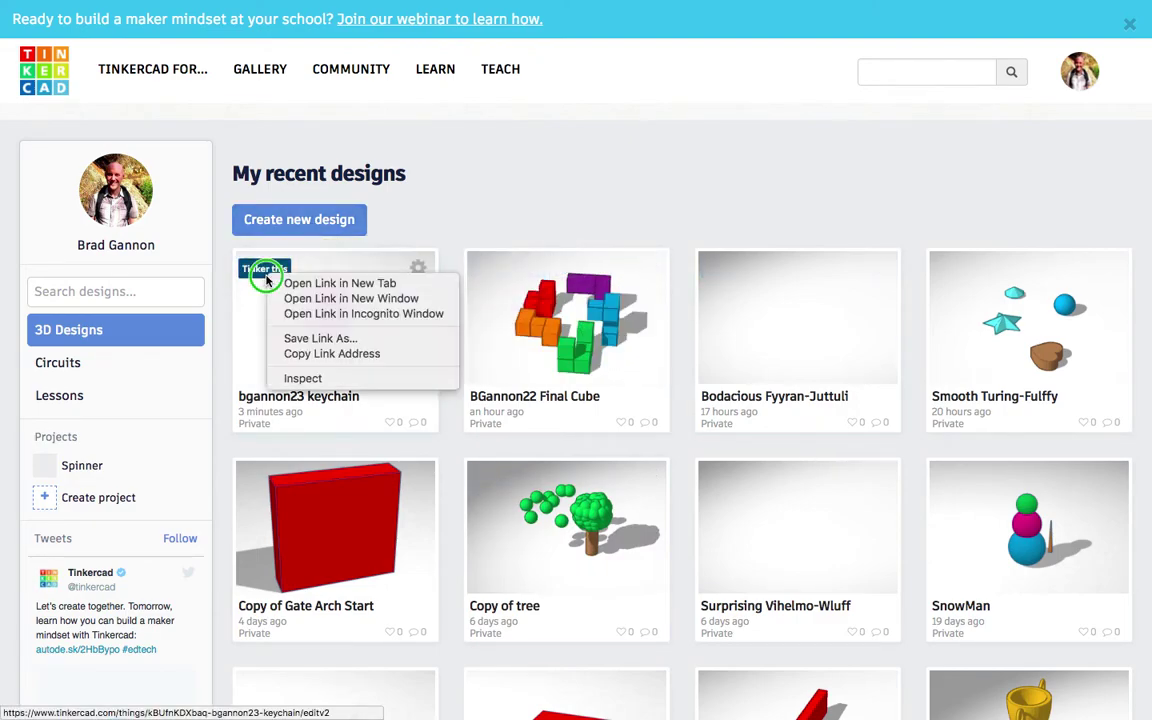
right_click(268, 278)
left_click(330, 284)
left_click(299, 222)
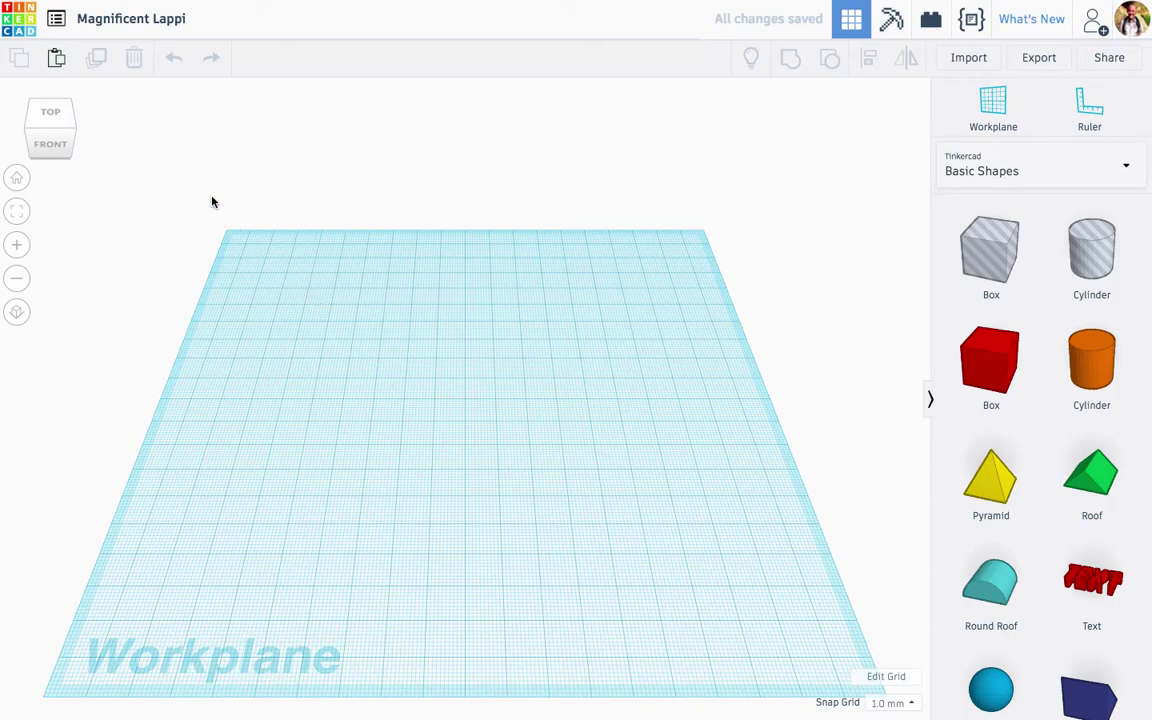
Replace the title 'Magnificent Lappi' with 'tinkercad intro'.
left_click(163, 18)
key("BackSpace")
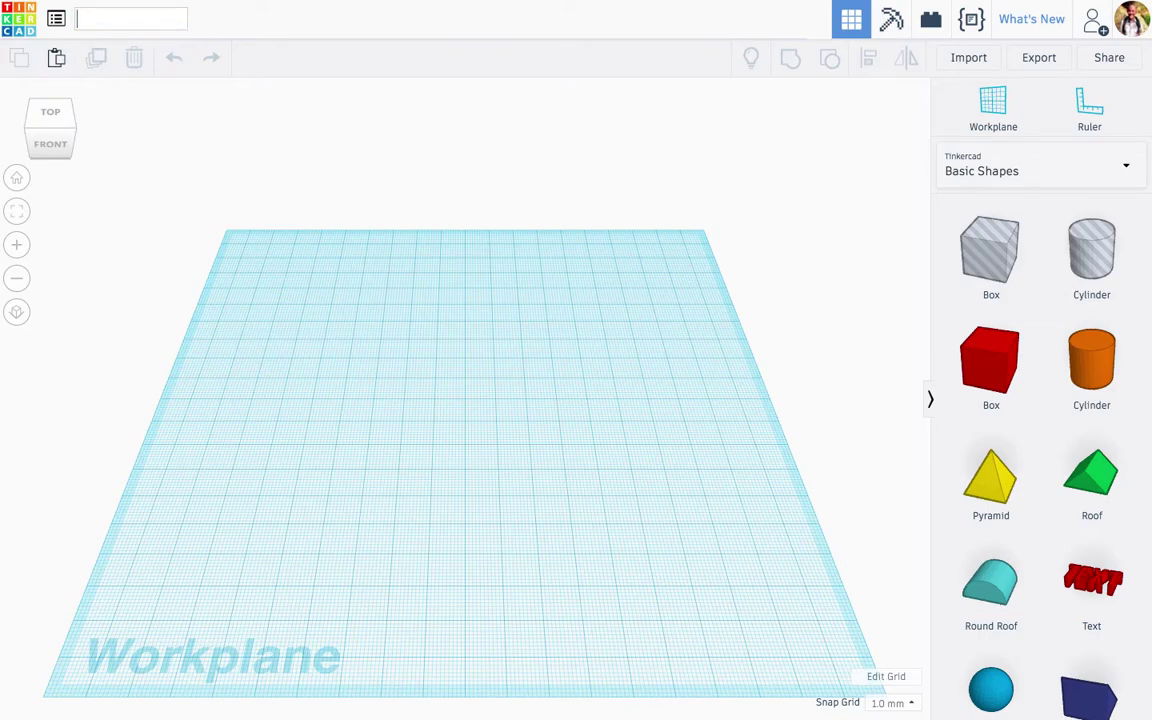
type("tinkercad intro")
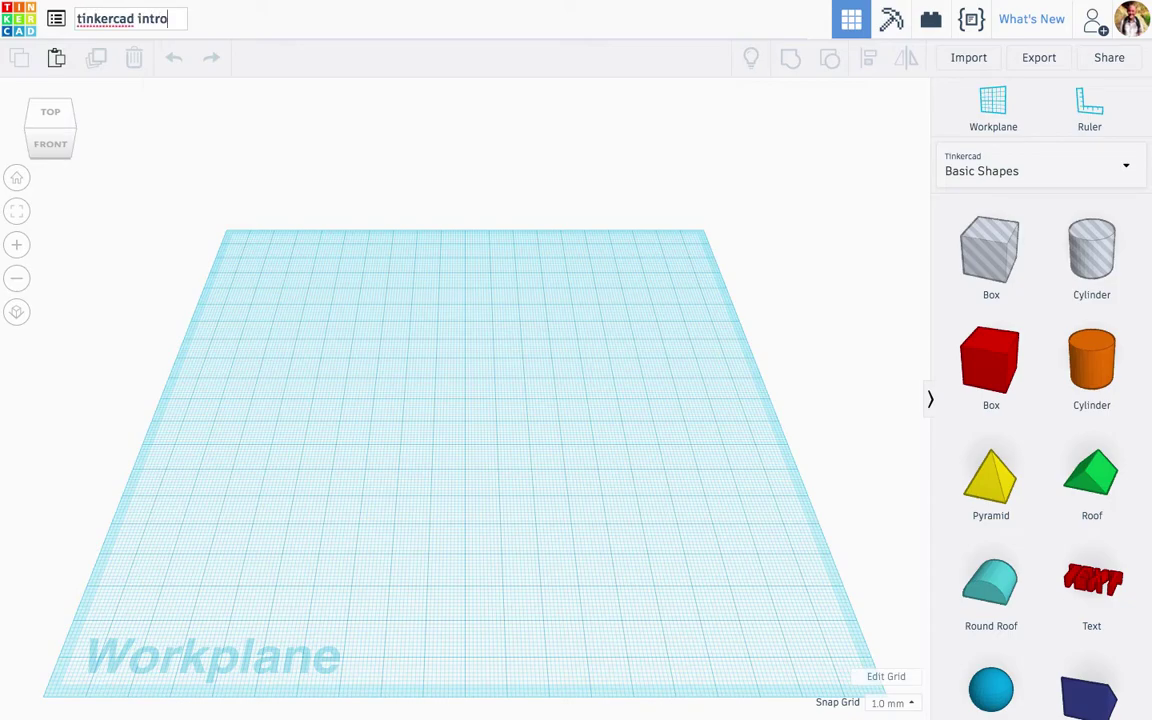
key("Return")
left_click_drag(396, 512, 352, 430)
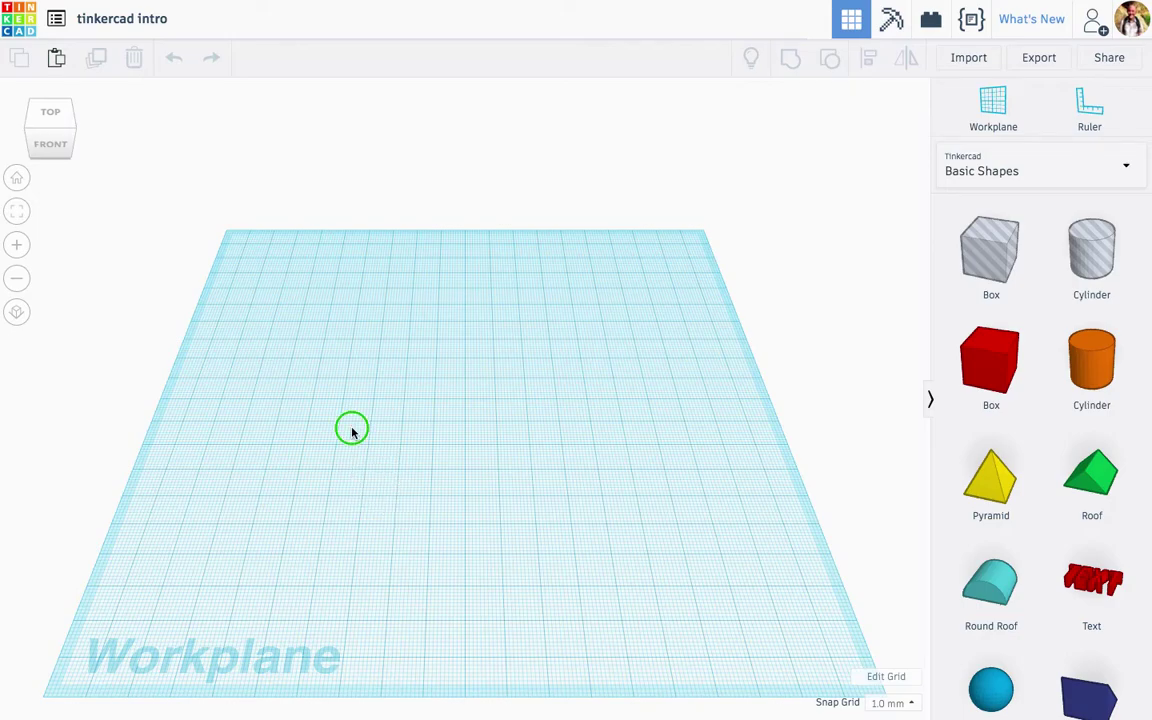
Orbit the empty workplane through the front and top-down views.
mouse_move(352, 430)
right_mouse_down()
mouse_move(419, 324)
mouse_move(391, 332)
mouse_move(352, 378)
mouse_move(510, 451)
mouse_move(319, 370)
mouse_move(291, 339)
mouse_move(383, 419)
mouse_move(389, 378)
mouse_move(190, 378)
mouse_move(249, 360)
mouse_move(363, 417)
mouse_move(457, 421)
mouse_move(409, 378)
mouse_move(357, 368)
mouse_move(332, 404)
mouse_move(342, 411)
right_mouse_up()
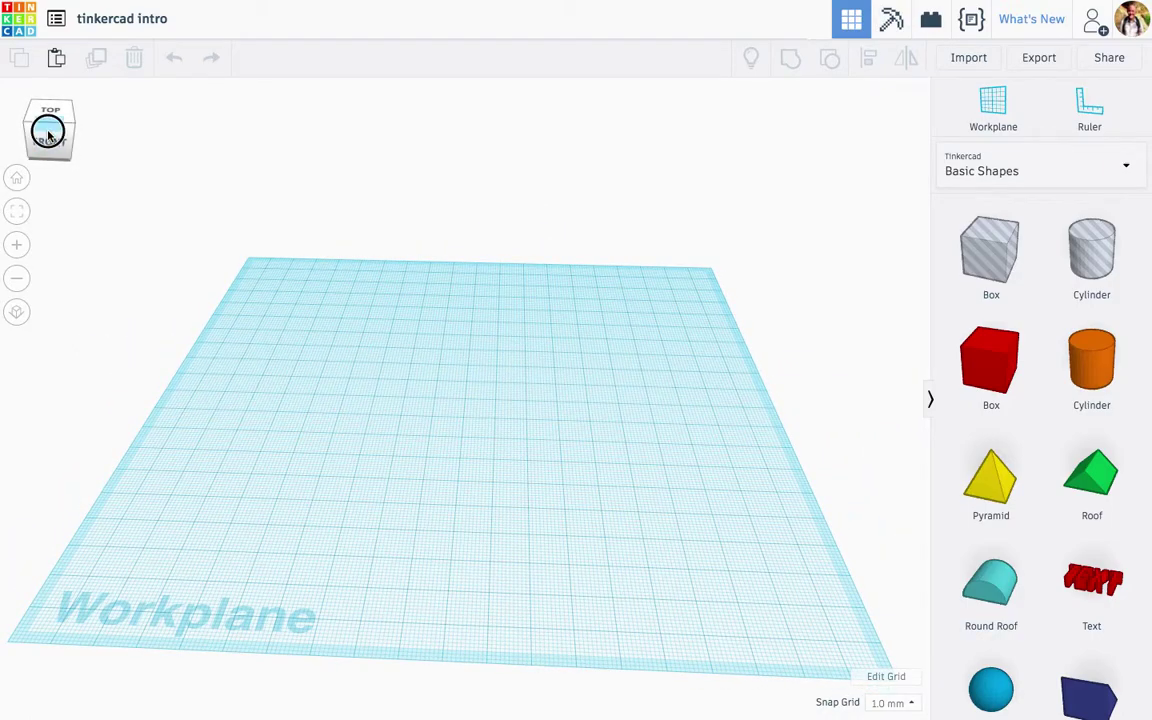
mouse_move(47, 133)
left_mouse_down()
mouse_move(54, 147)
mouse_move(47, 140)
left_mouse_up()
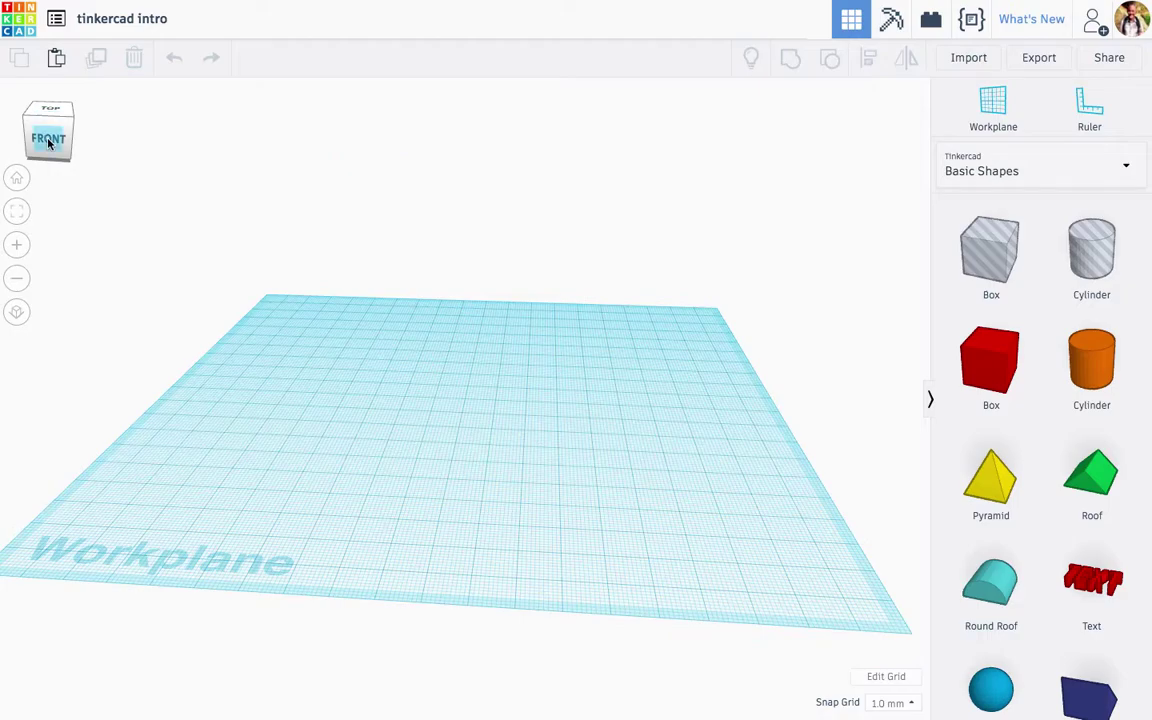
left_click(48, 142)
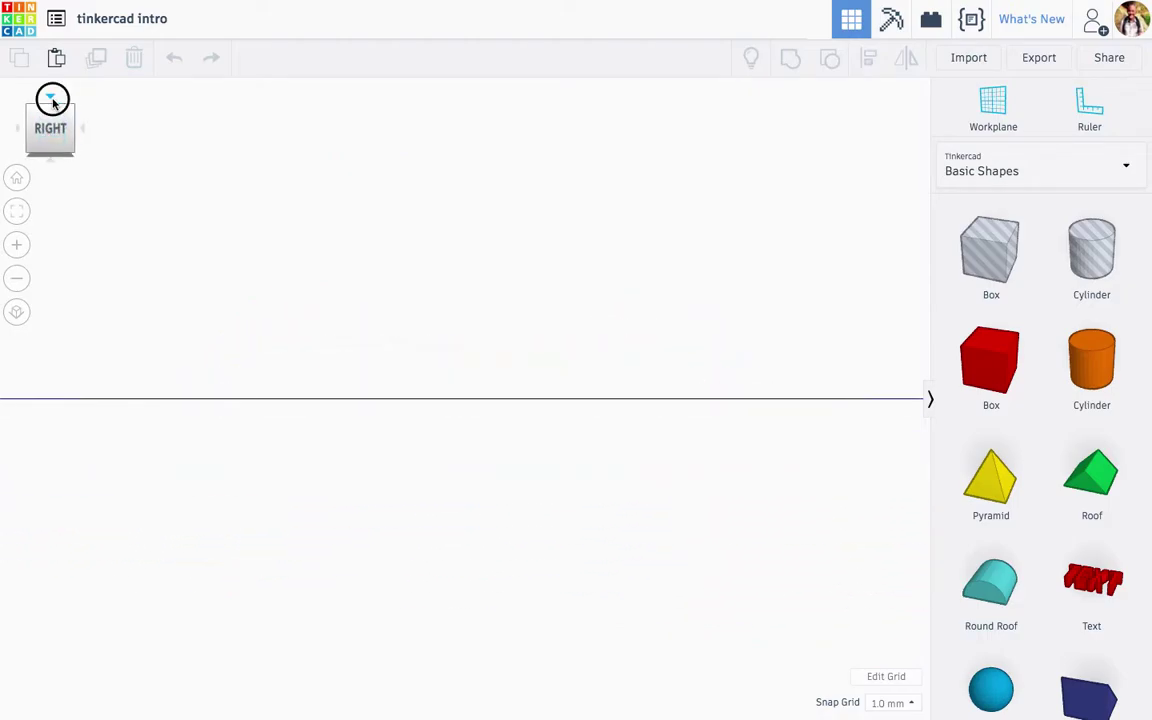
left_click(52, 100)
left_click_drag(40, 132, 72, 147)
right_click_drag(357, 268, 394, 277)
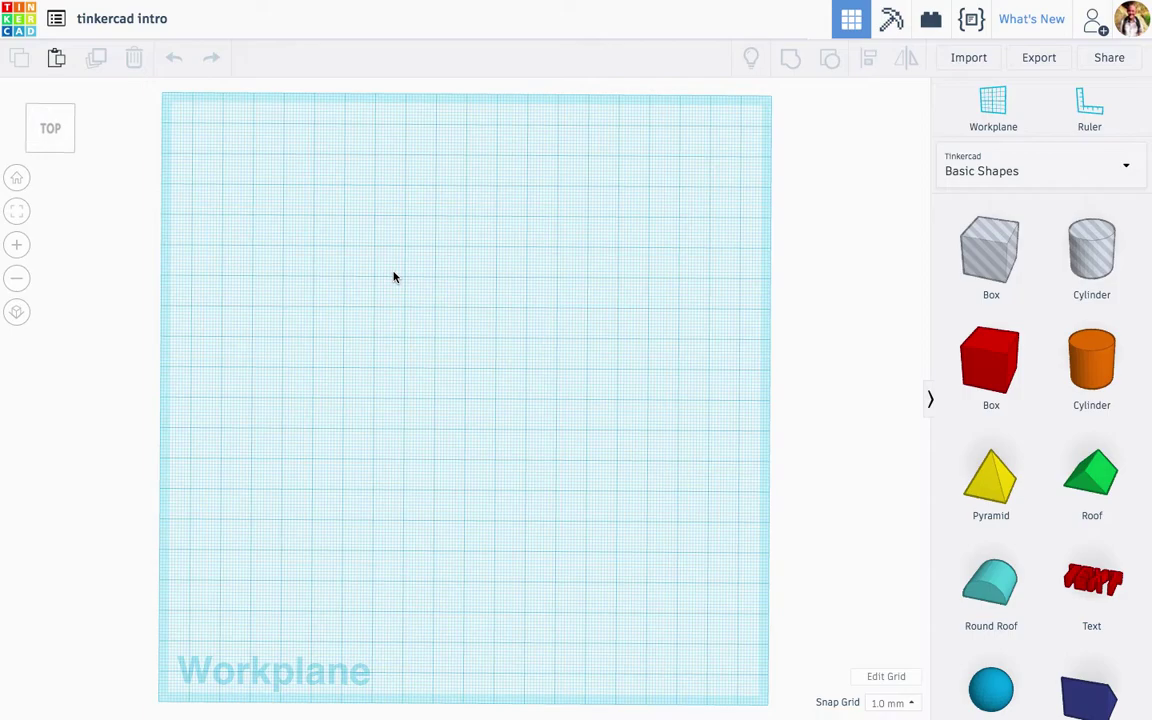
scroll(394, 277, "down", 10)
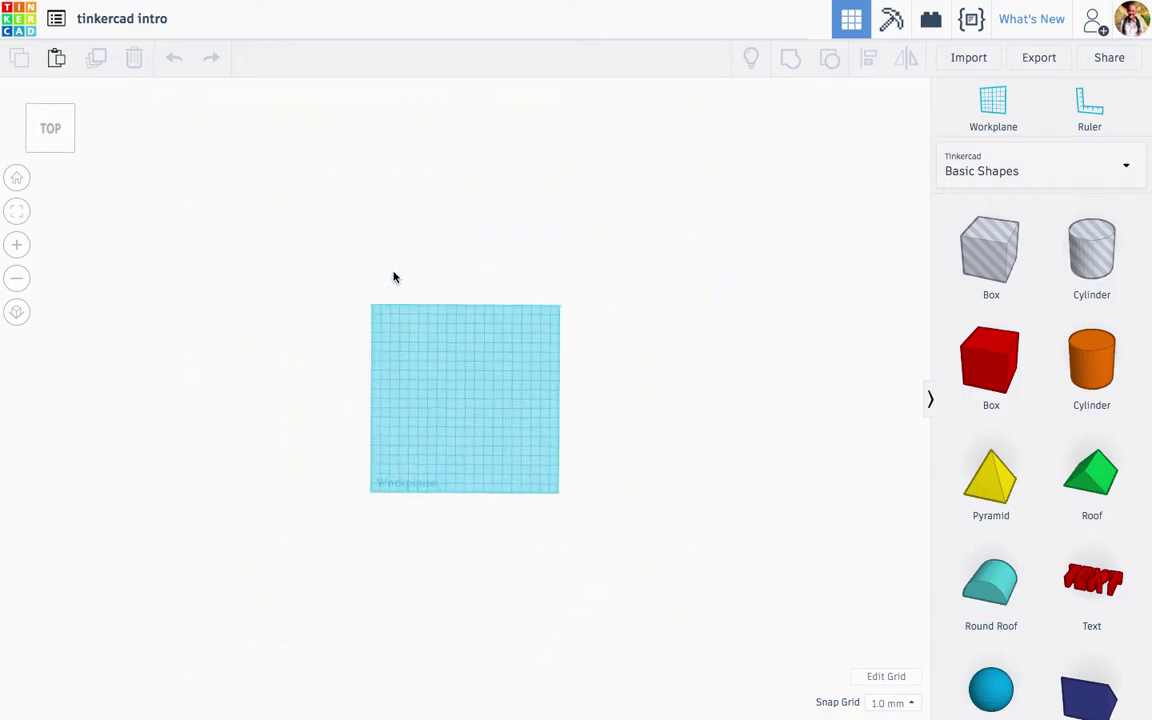
scroll(394, 277, "up", 10)
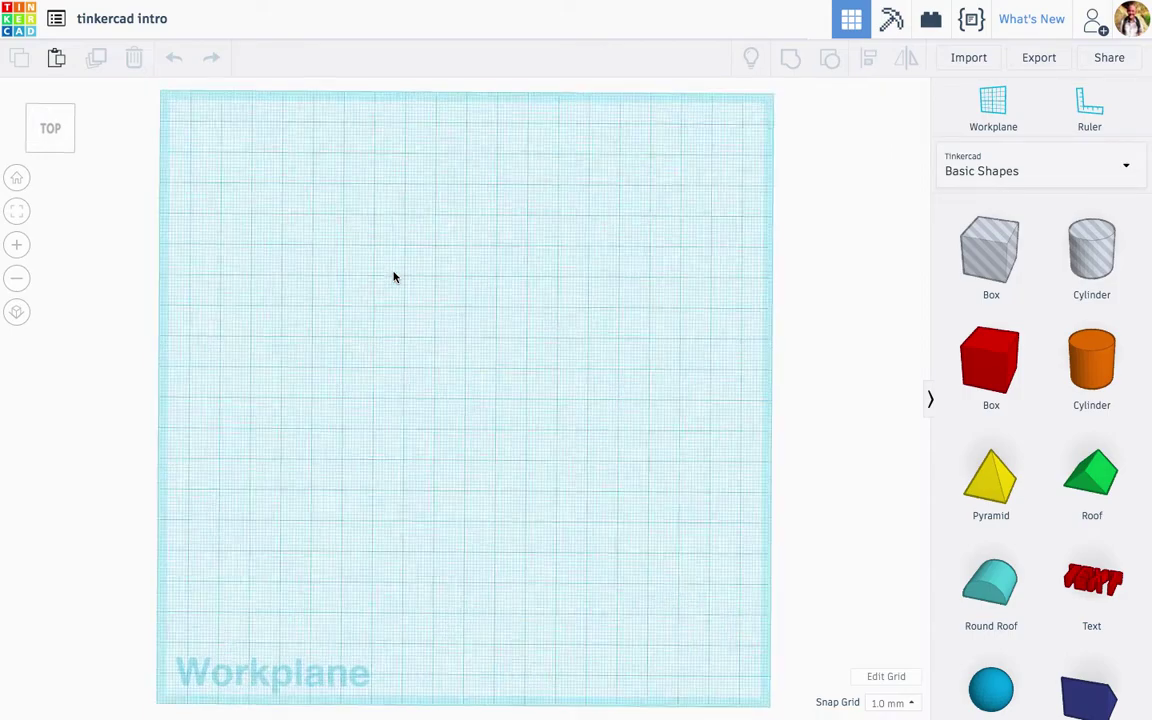
scroll(394, 277, "down", 5)
scroll(394, 277, "up", 3)
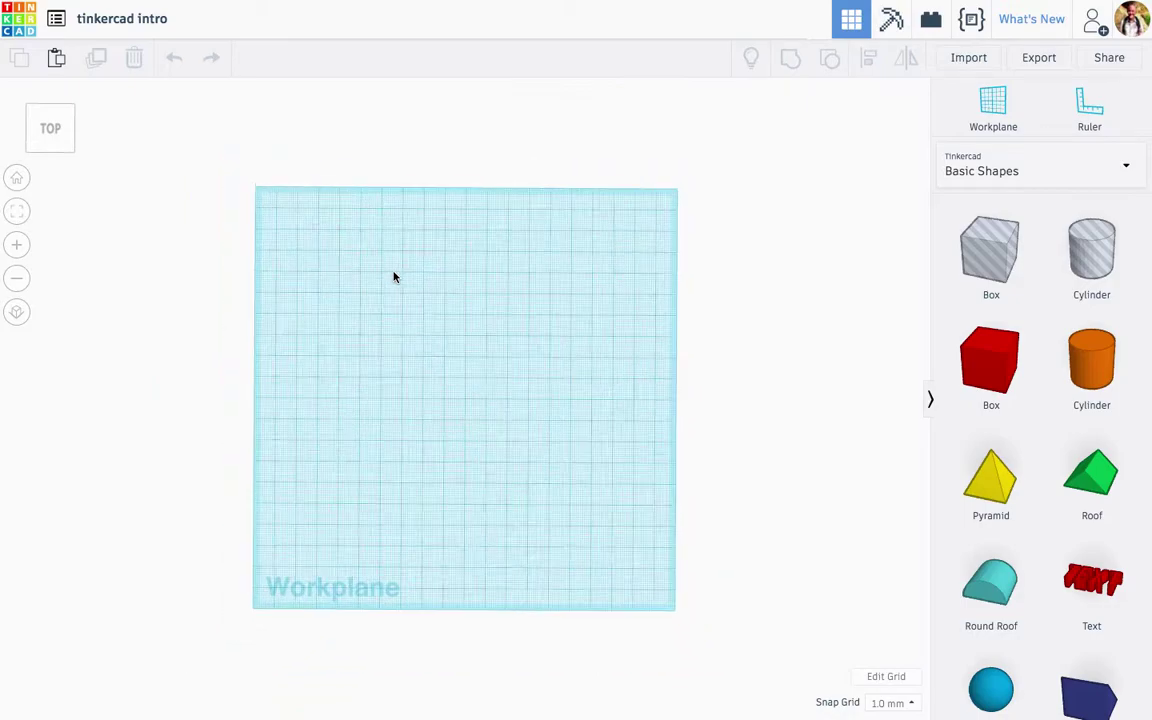
scroll(394, 277, "up", 3)
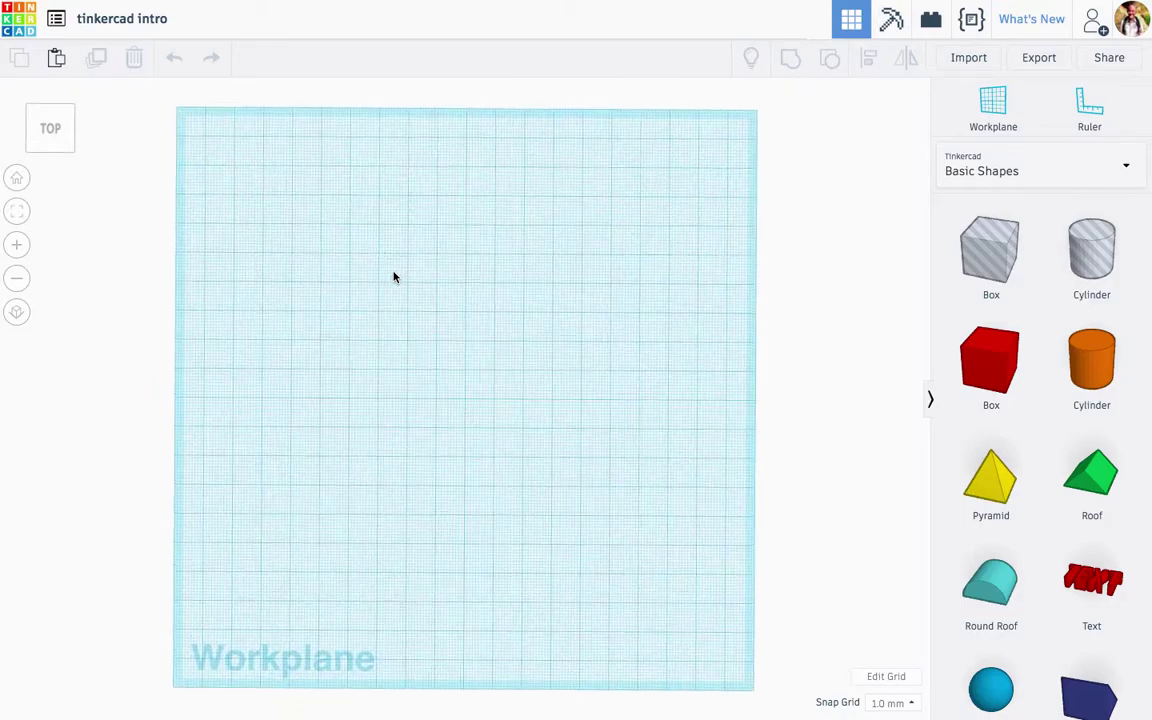
Switch to orthographic, return to Home view, and zoom until the grid fills the canvas.
left_click(20, 314)
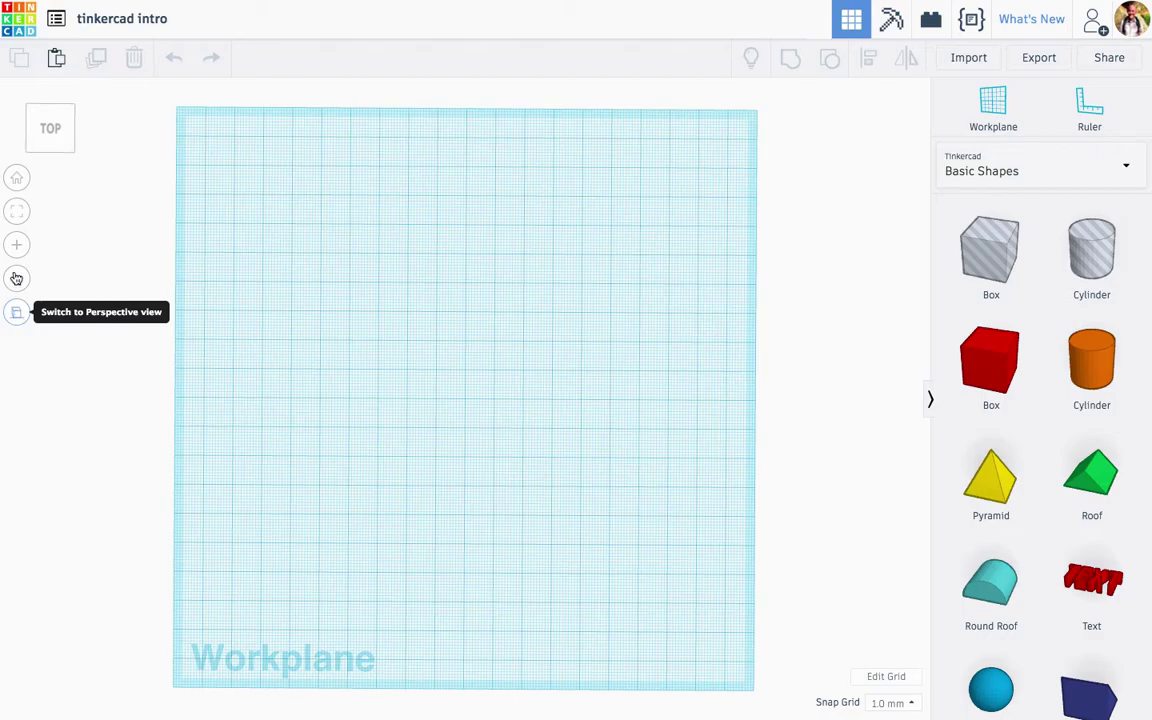
left_click(20, 180)
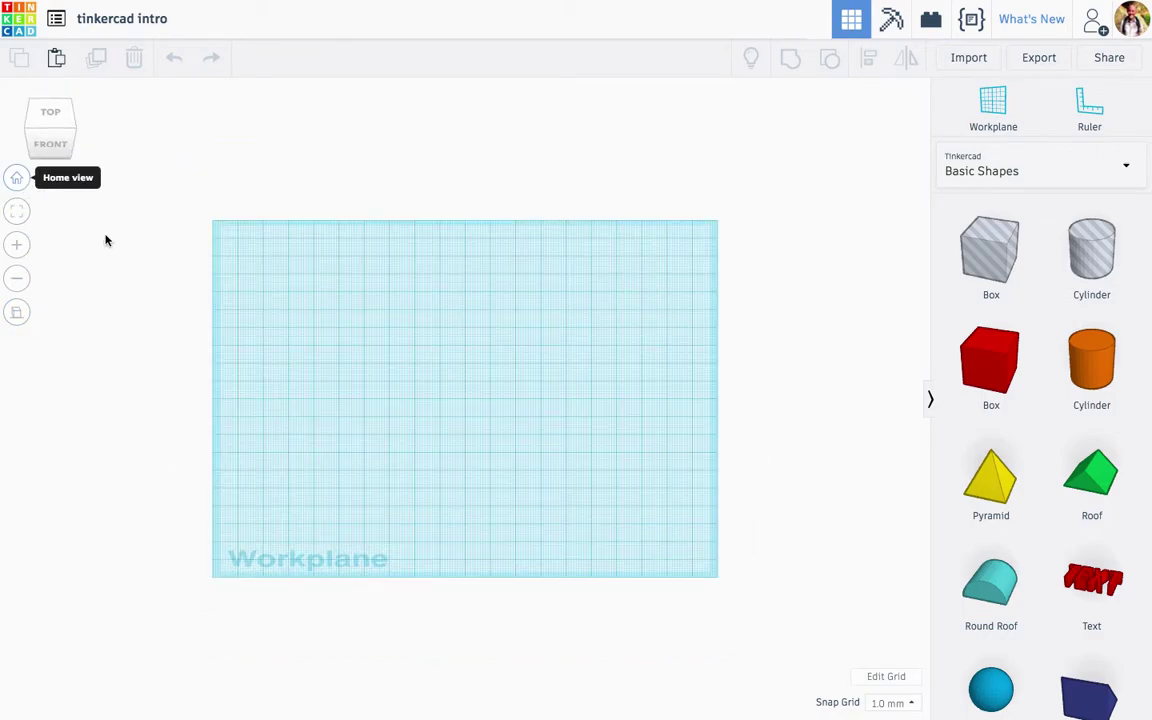
left_click(21, 282)
left_click(20, 250)
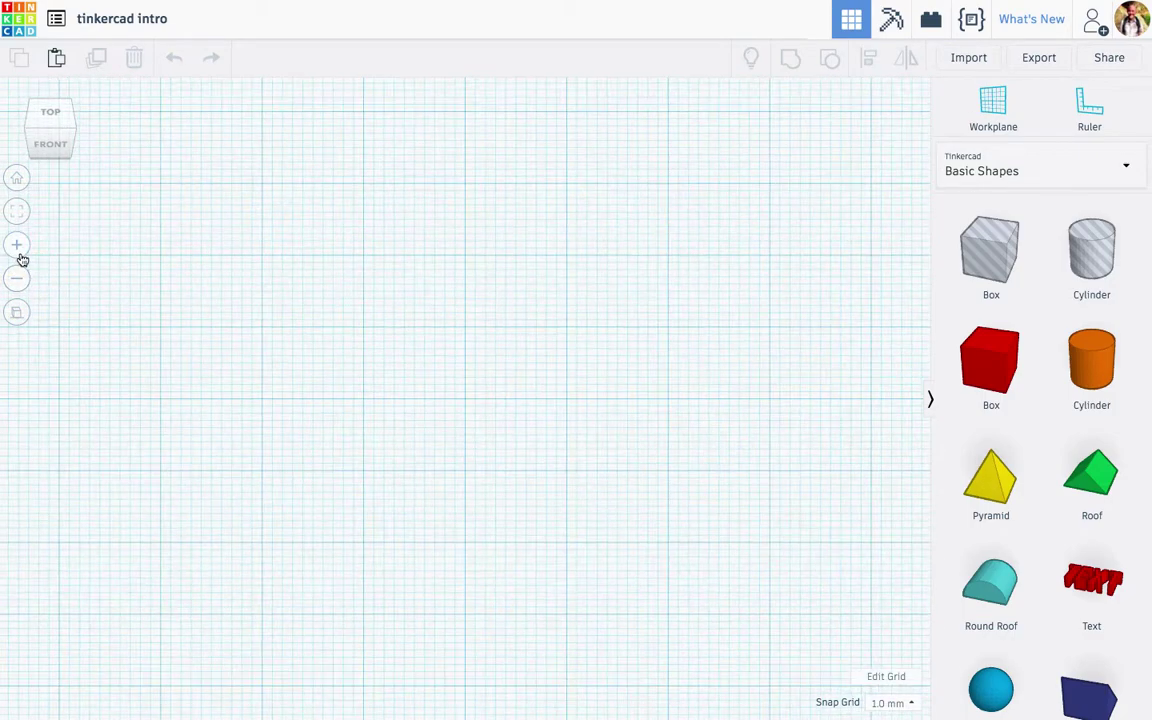
left_click(20, 250)
left_click(20, 250)
left_click(19, 280)
left_click(19, 280)
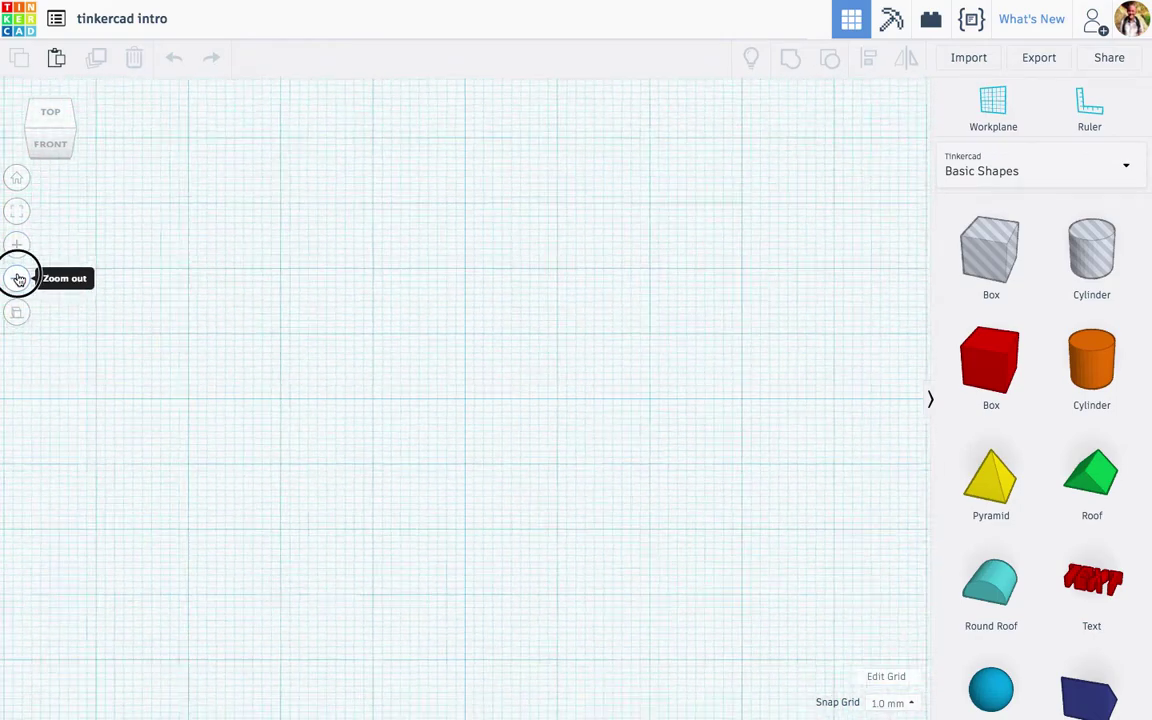
left_click(19, 280)
left_click(19, 280)
left_click(19, 280)
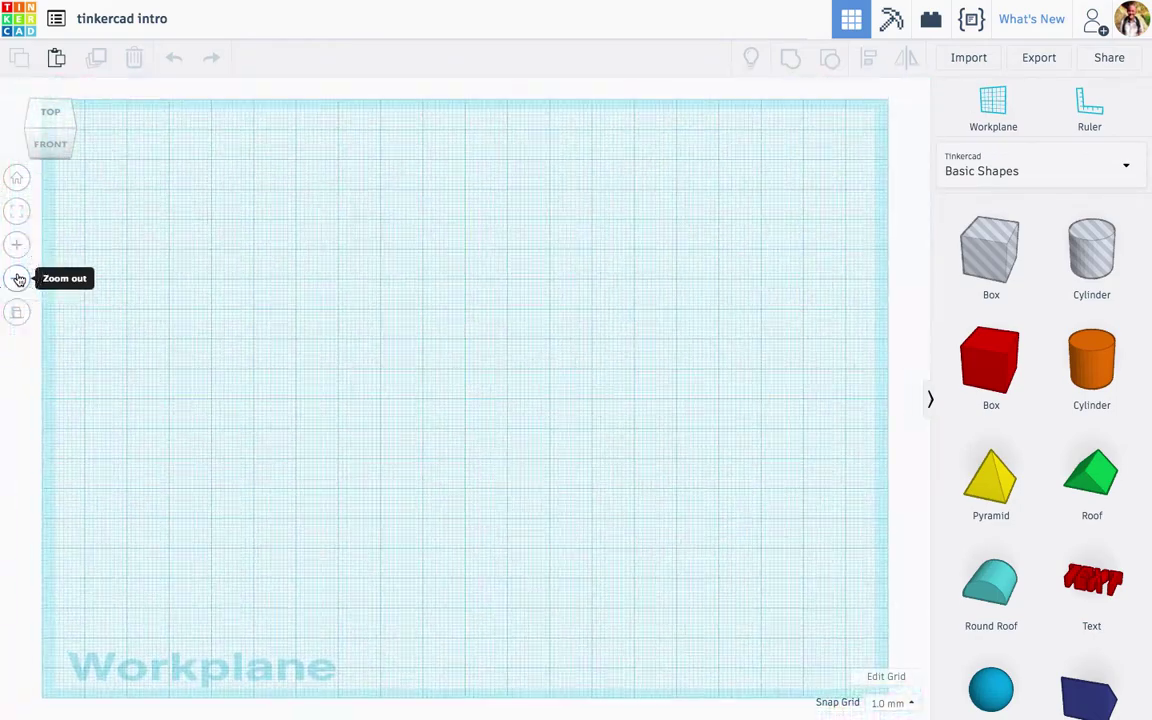
left_click(18, 279)
left_click(13, 246)
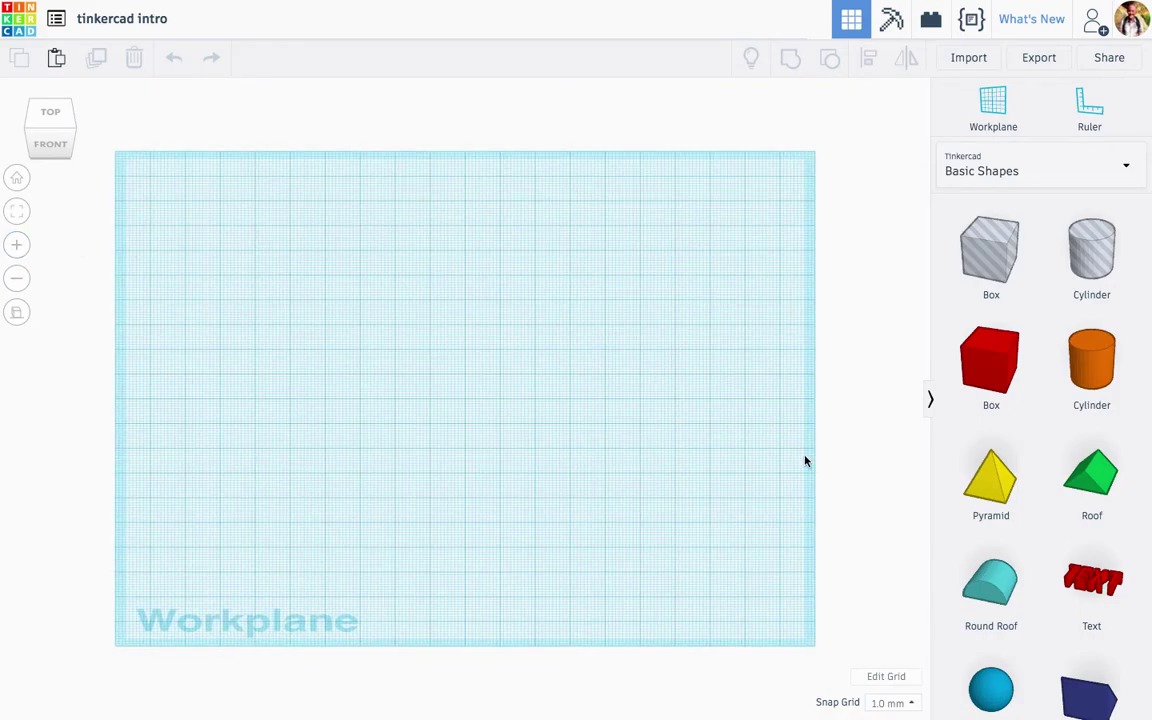
scroll(1052, 566, "down", 3)
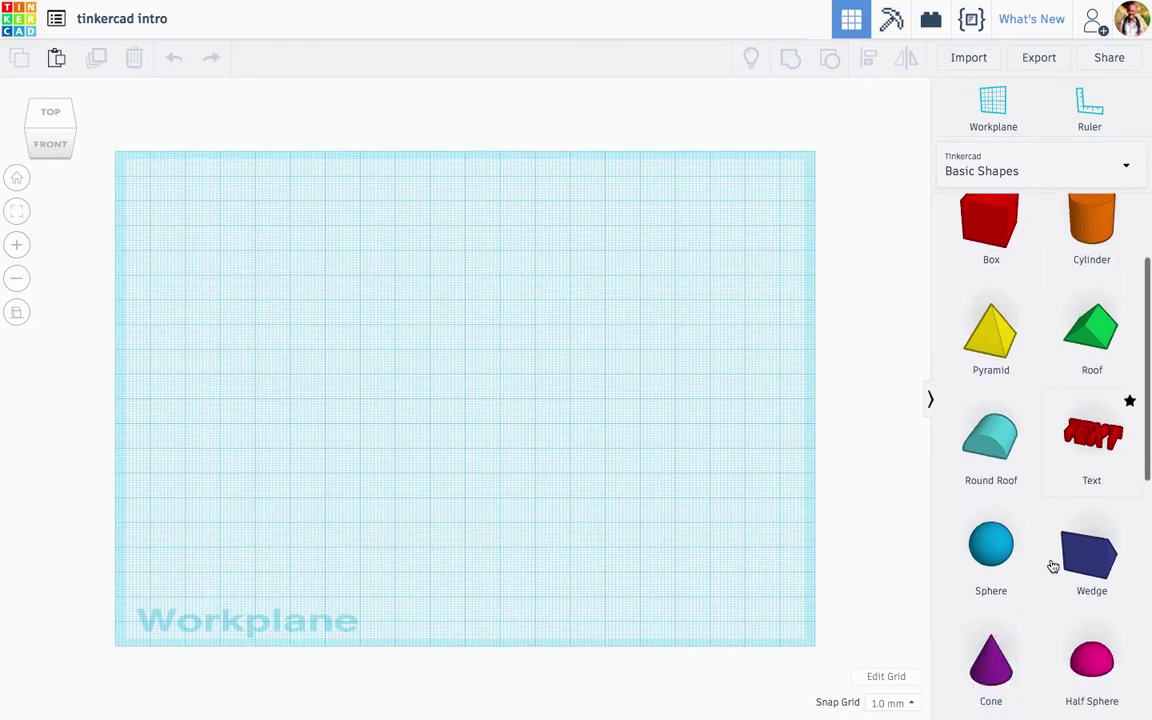
scroll(1052, 566, "down", 2)
scroll(1049, 563, "up", 6)
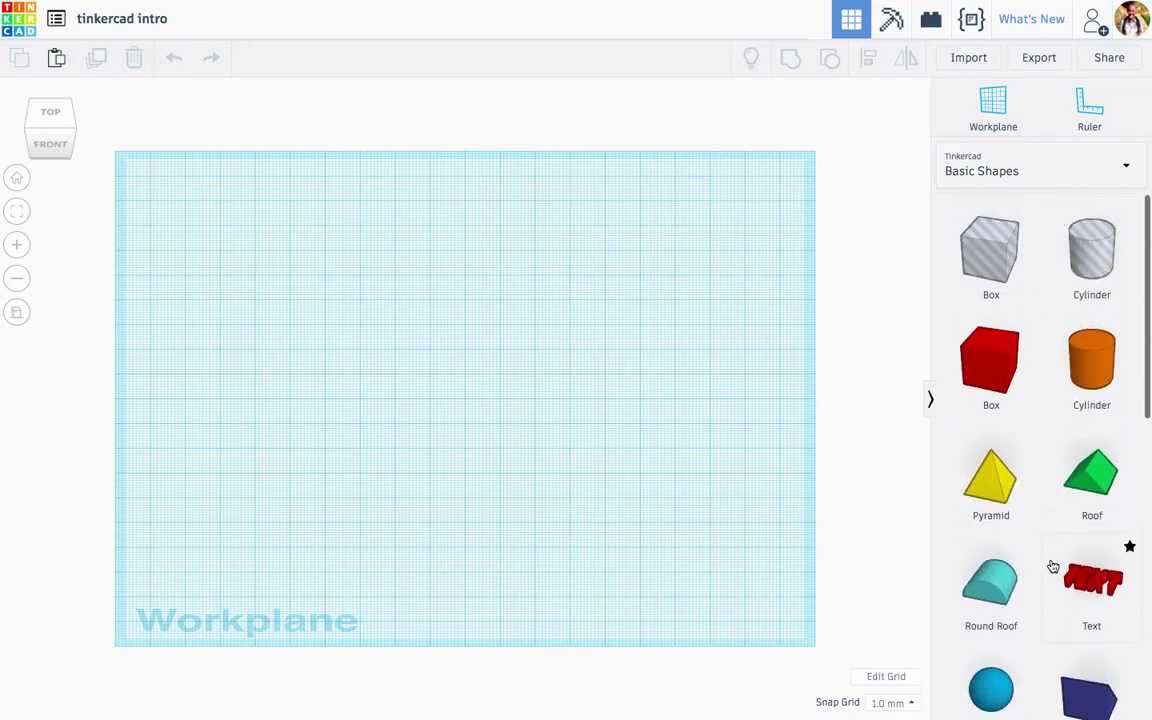
Browse the Characters, Connectors and Featured generators shape categories.
left_click(1090, 165)
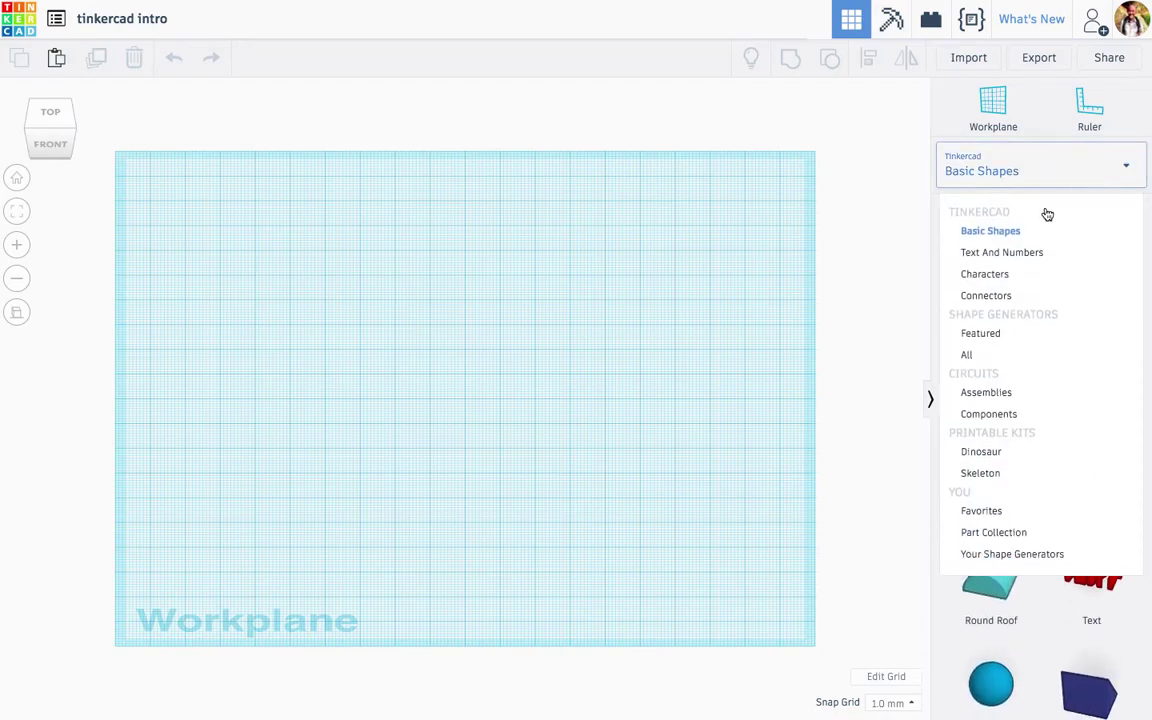
left_click(1000, 276)
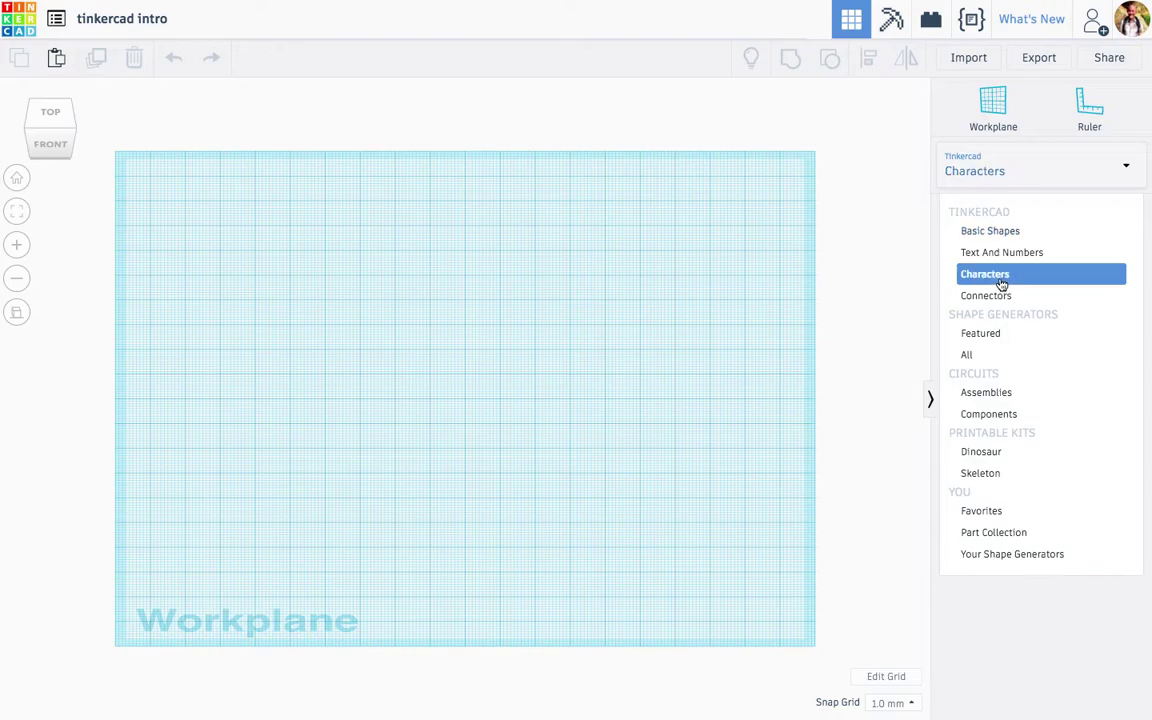
left_click(1040, 174)
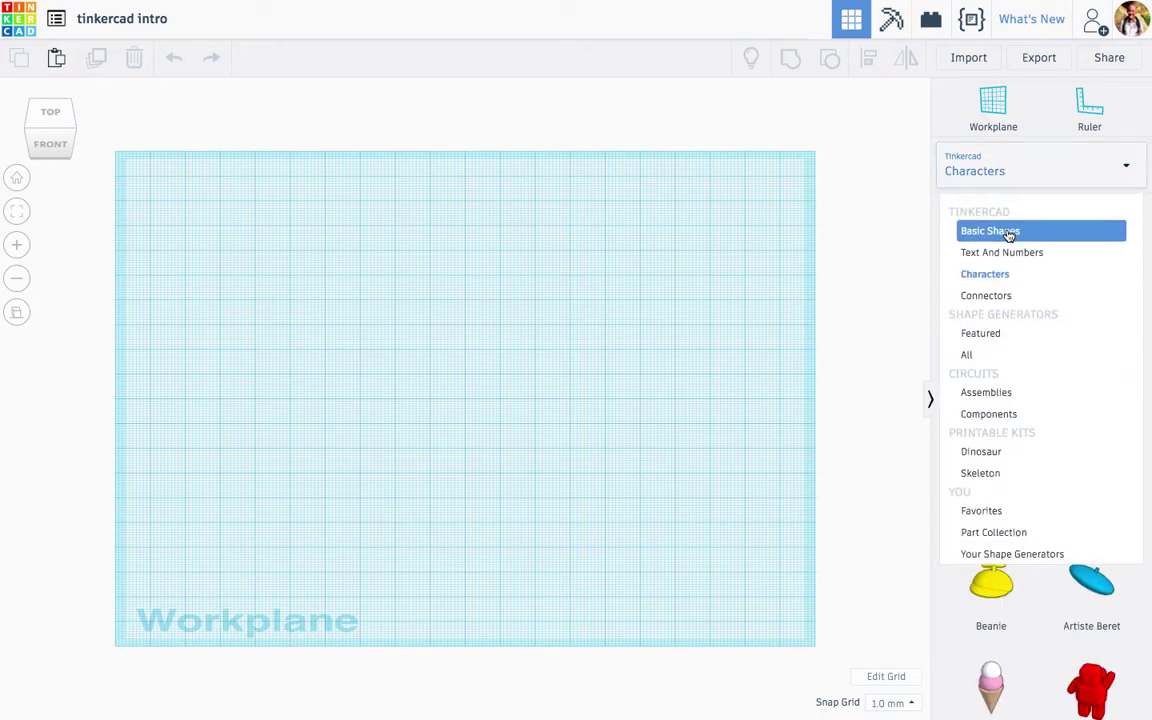
left_click(995, 293)
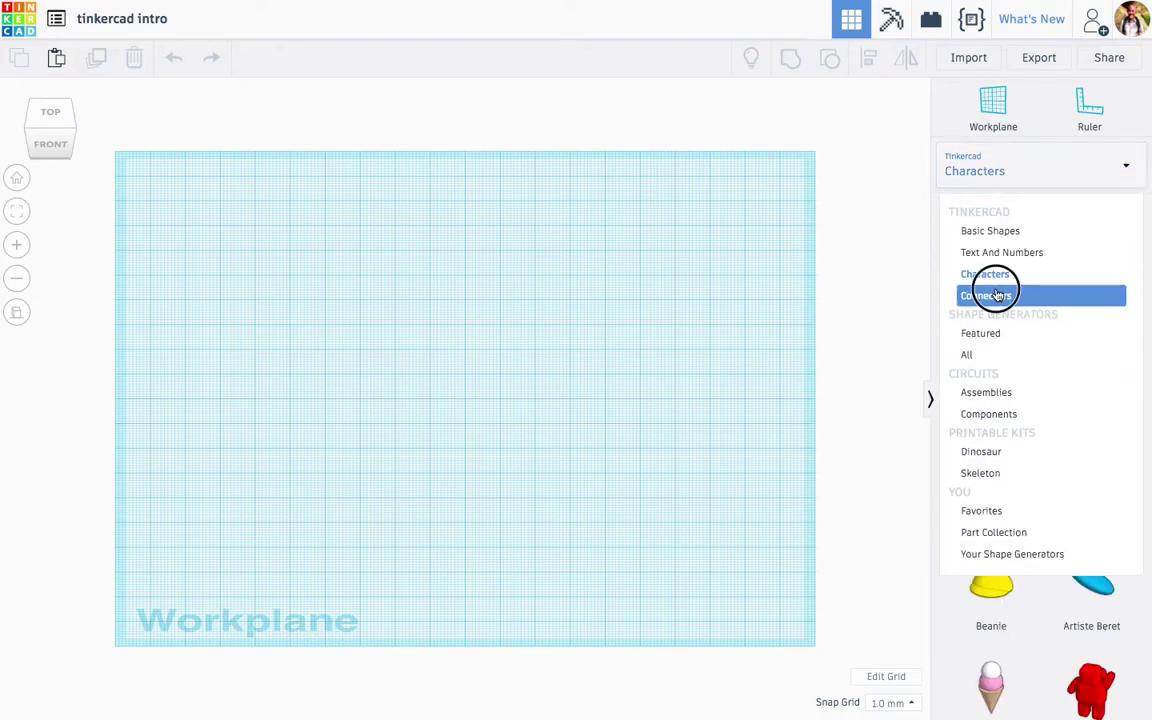
left_click(1013, 180)
left_click(1028, 335)
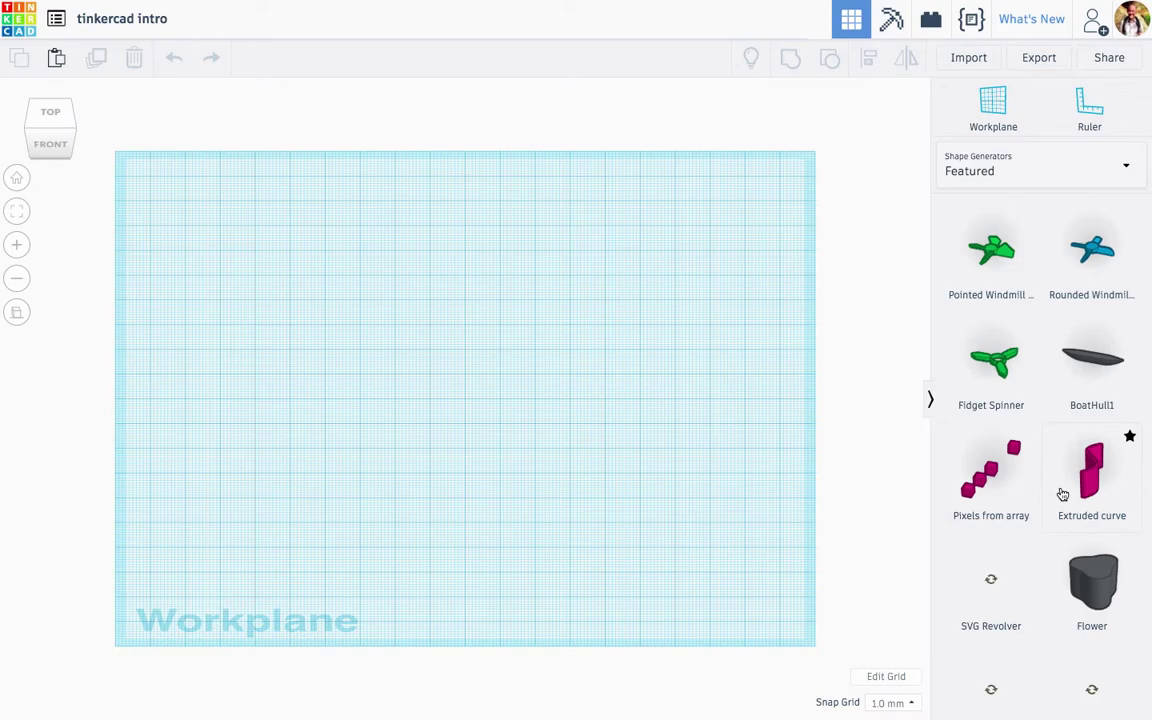
scroll(1060, 494, "down", 3)
scroll(1062, 494, "down", 4)
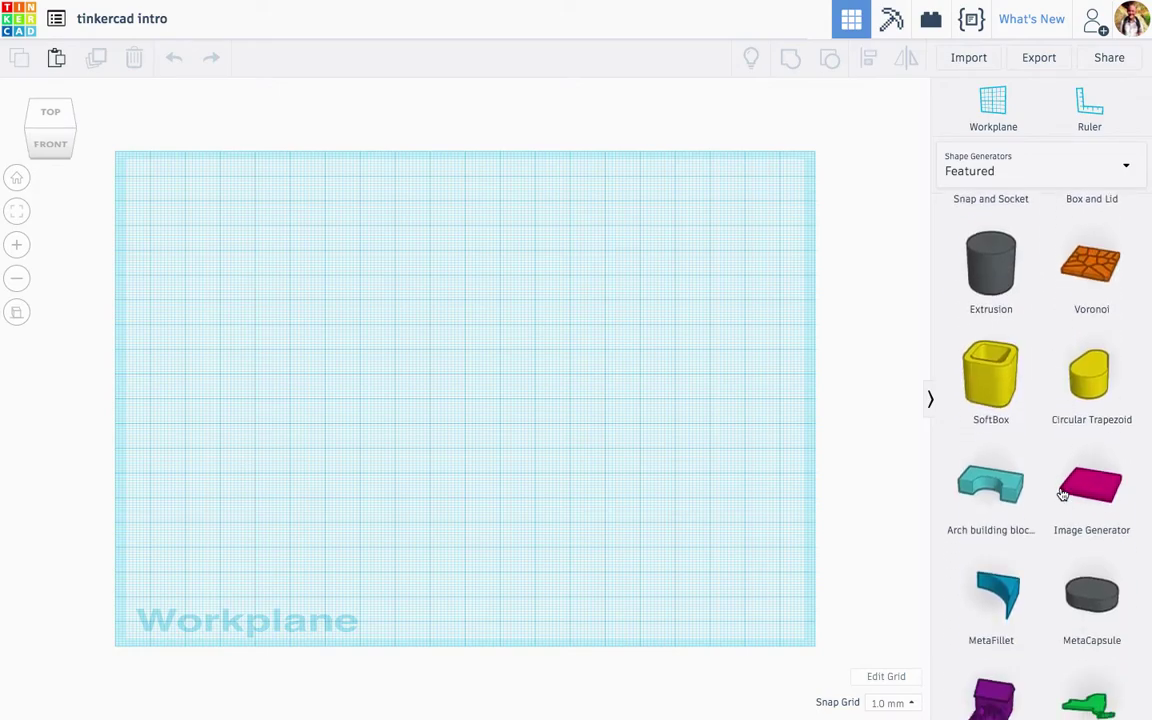
scroll(1062, 494, "down", 3)
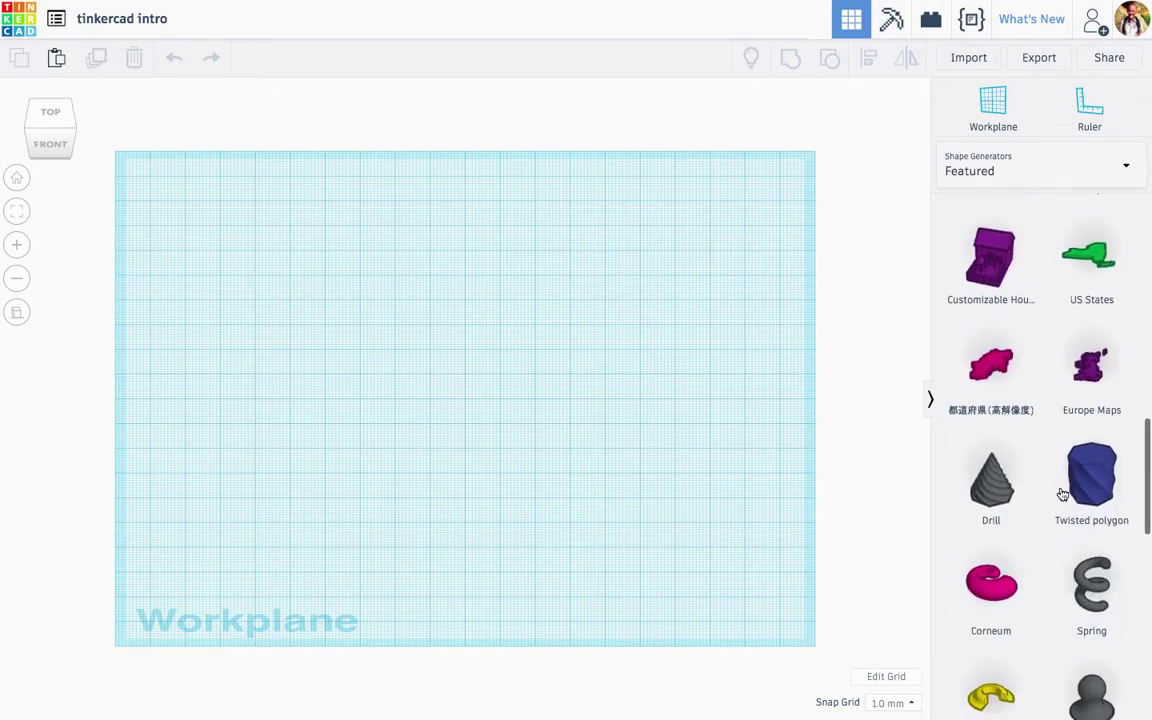
View the Dinosaur kit and empty Favorites, then return to Basic Shapes.
left_click(1041, 170)
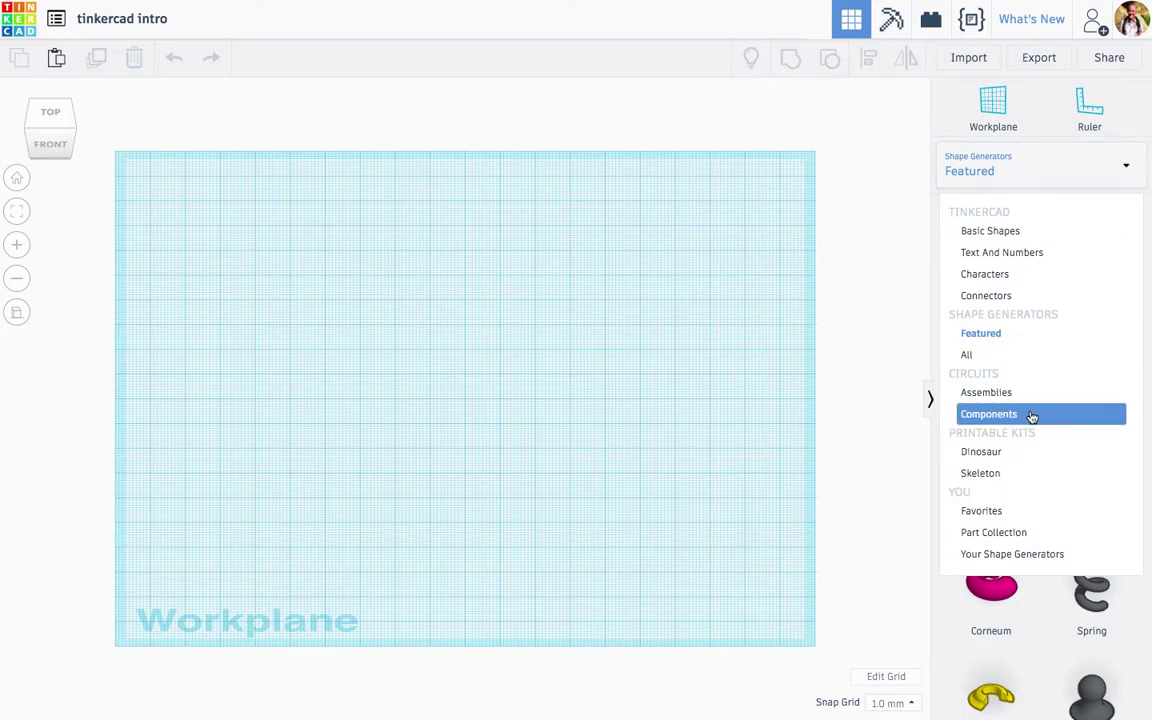
left_click(1036, 452)
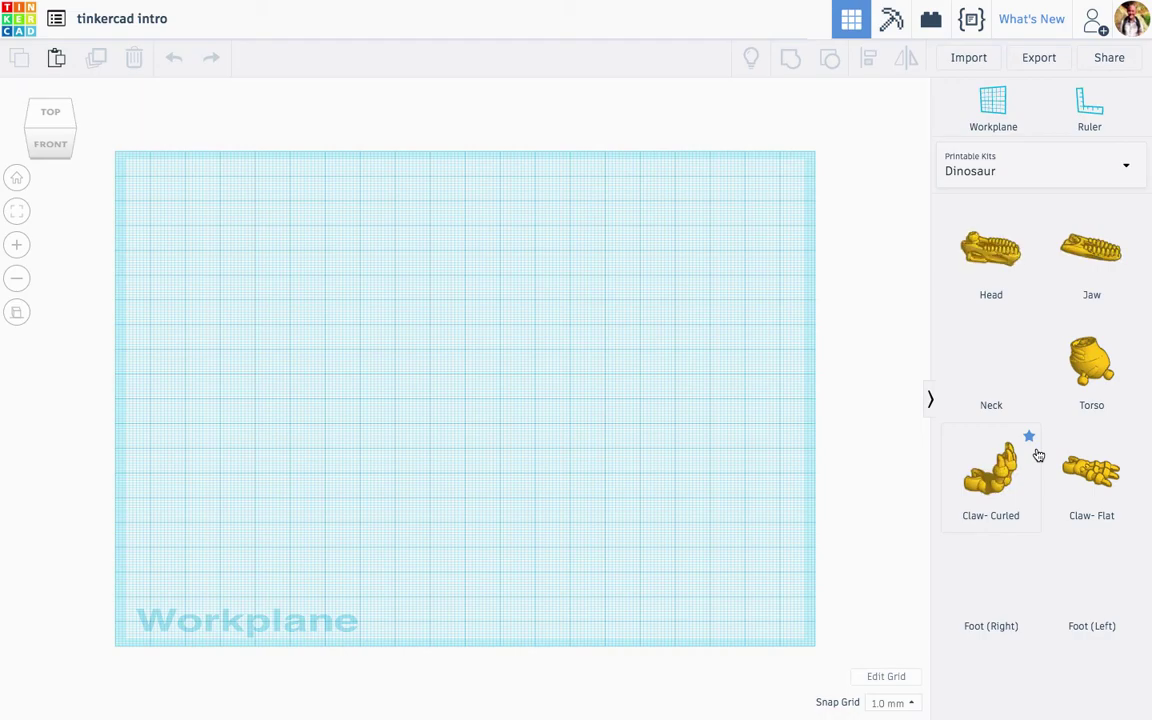
scroll(1041, 381, "down", 5)
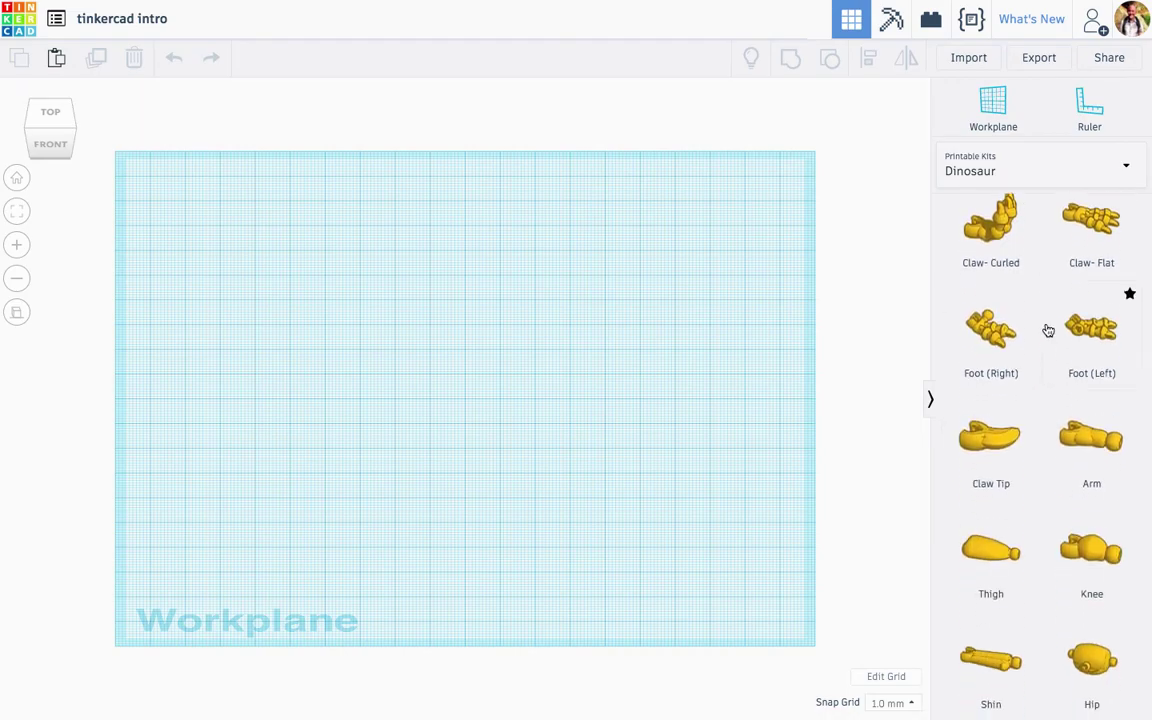
left_click(1049, 166)
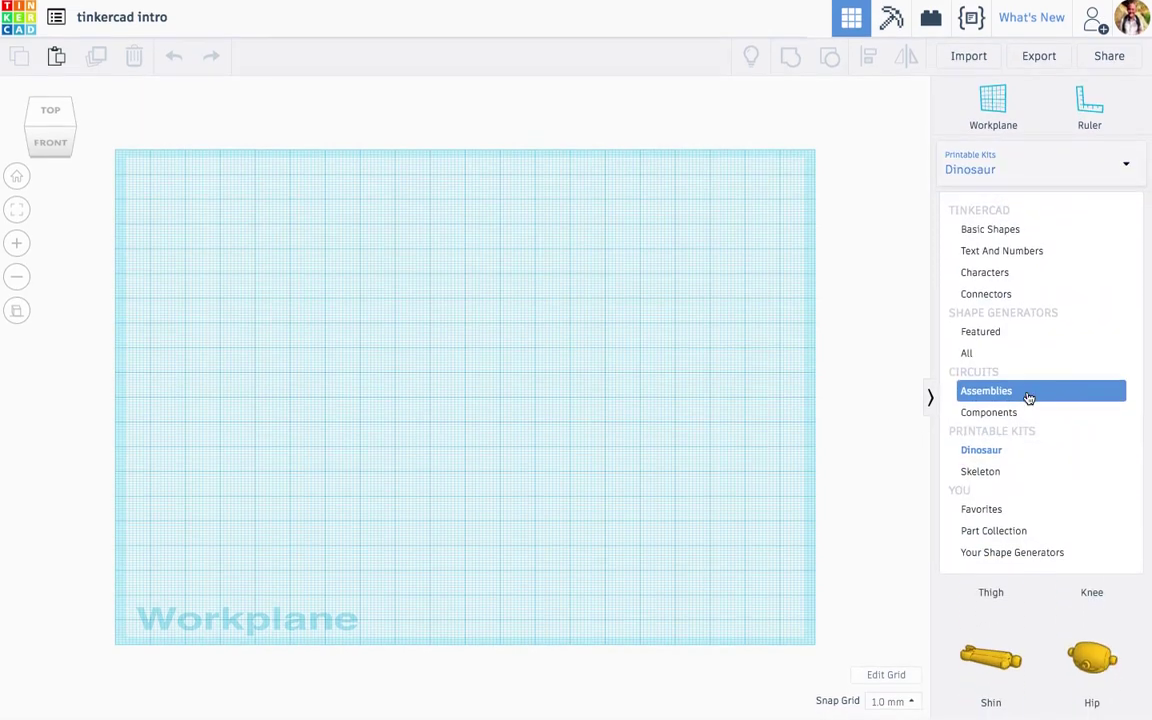
left_click(1003, 513)
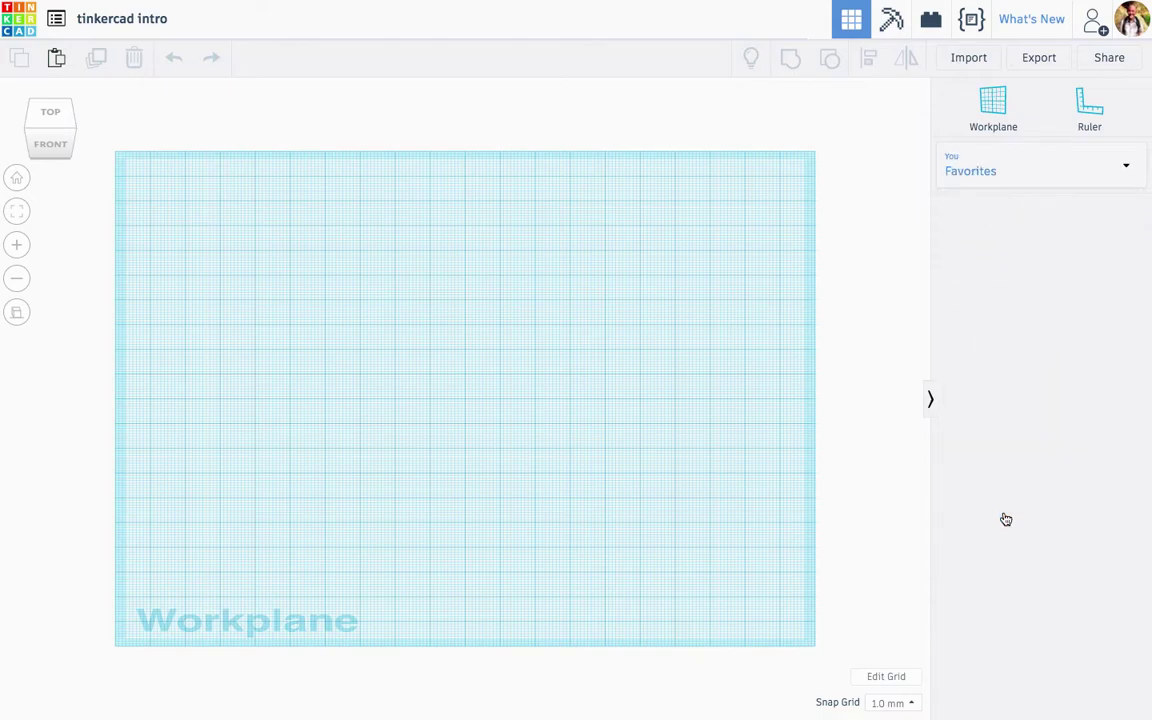
left_click(1049, 172)
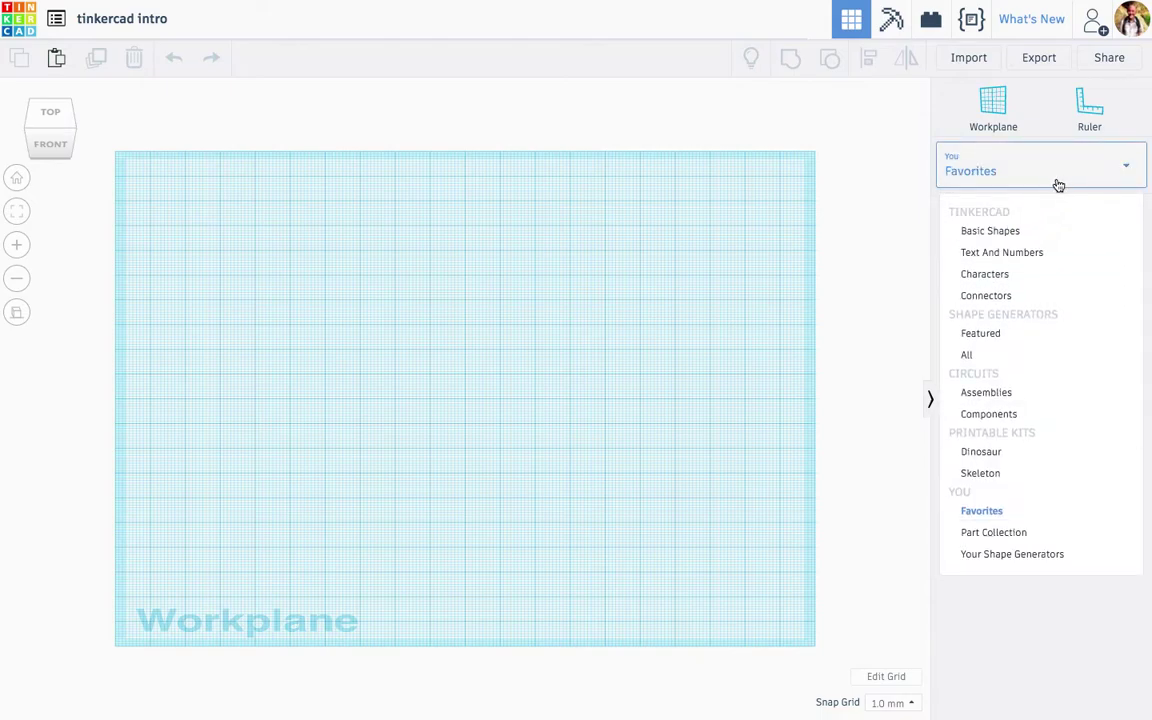
left_click(1016, 230)
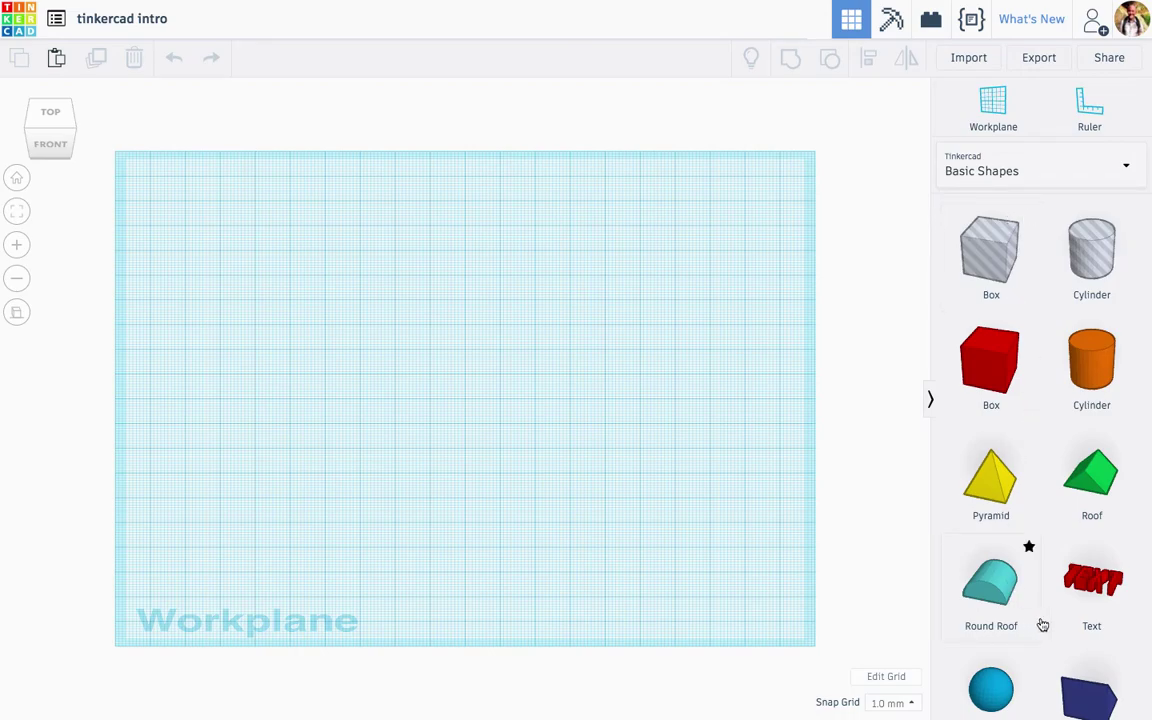
Place a red 20 mm Box left of centre and view it in tilted perspective.
left_click_drag(1003, 372, 386, 413)
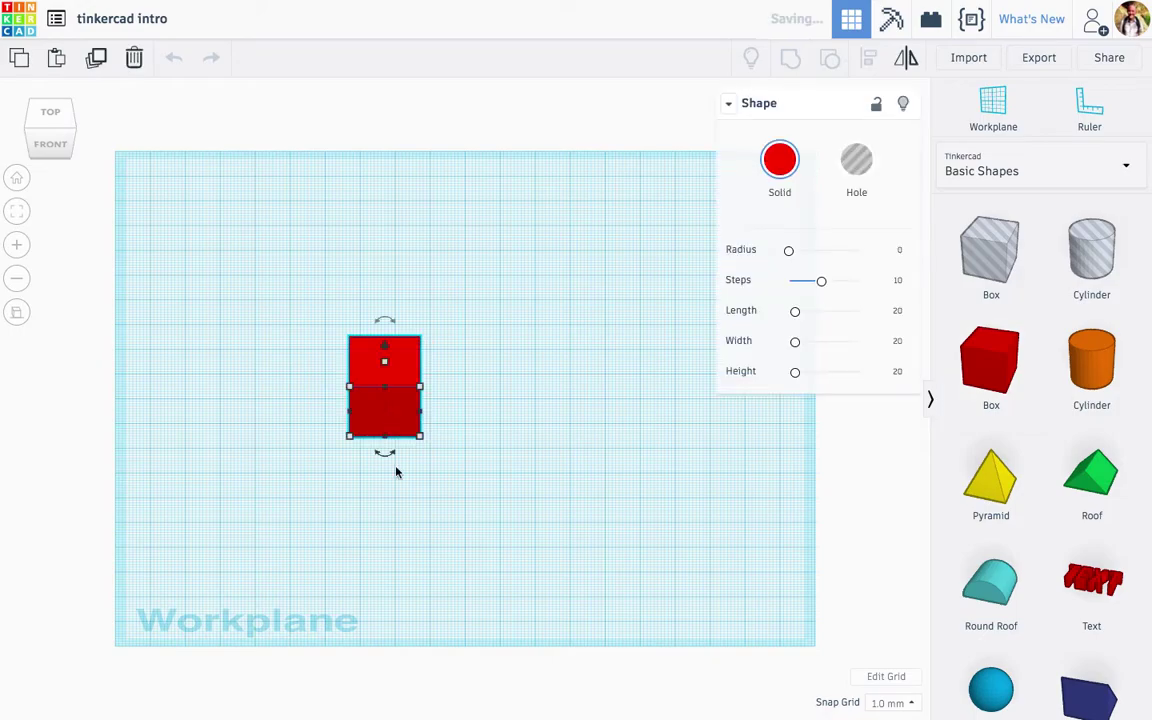
left_click(445, 555)
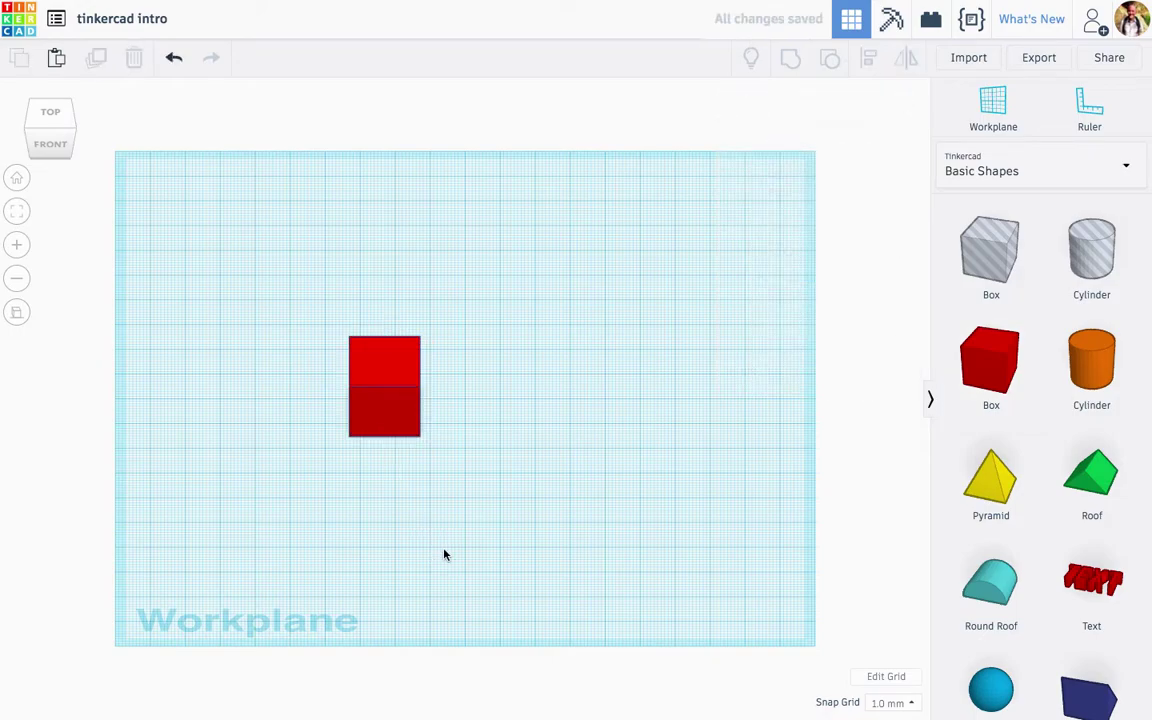
right_click_drag(445, 553, 418, 500)
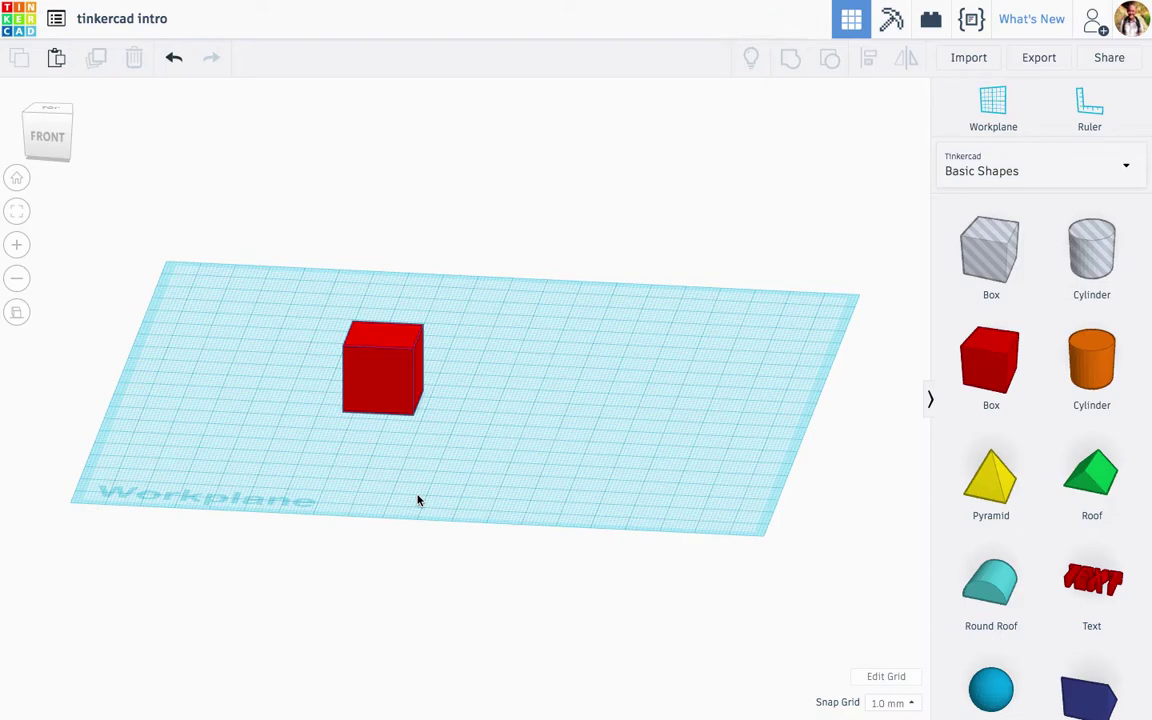
right_click_drag(432, 489, 458, 462)
left_click(18, 313)
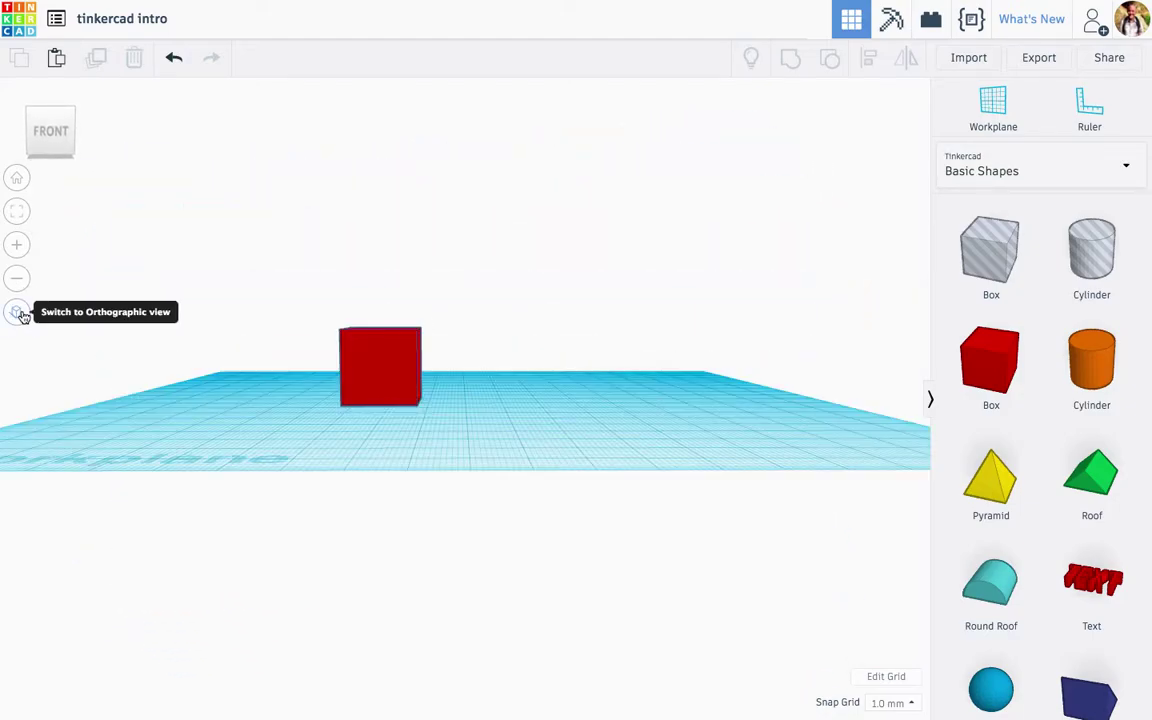
right_click_drag(288, 509, 291, 599)
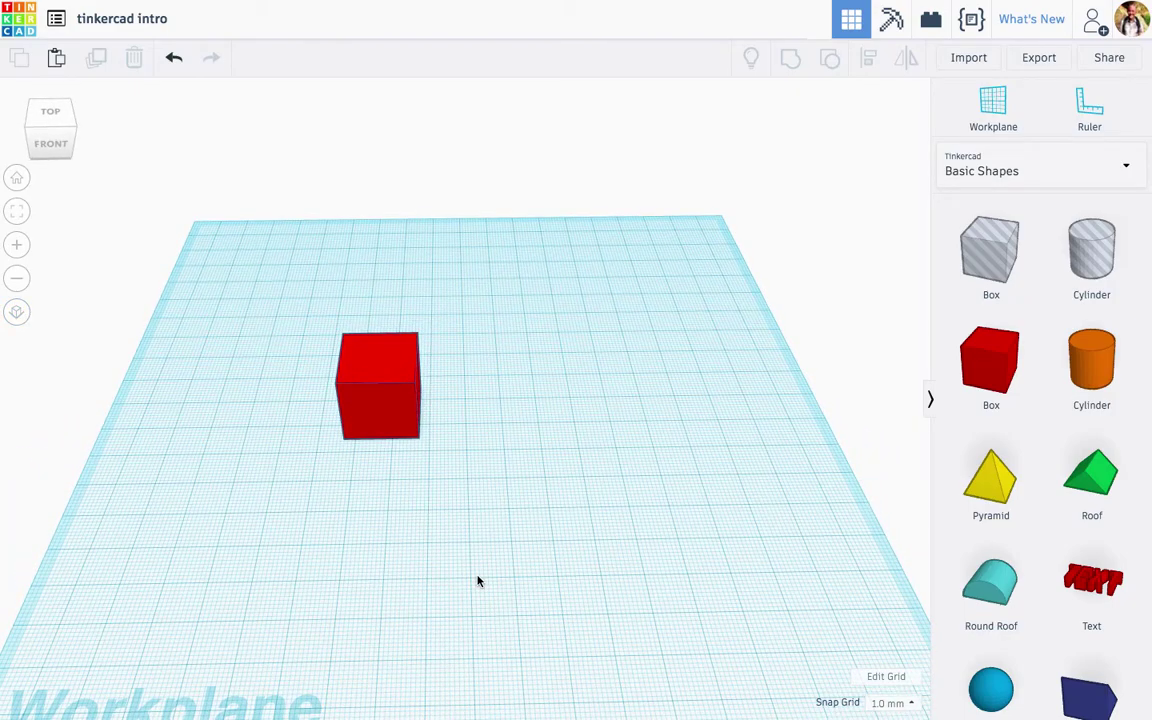
right_click_drag(478, 581, 465, 570)
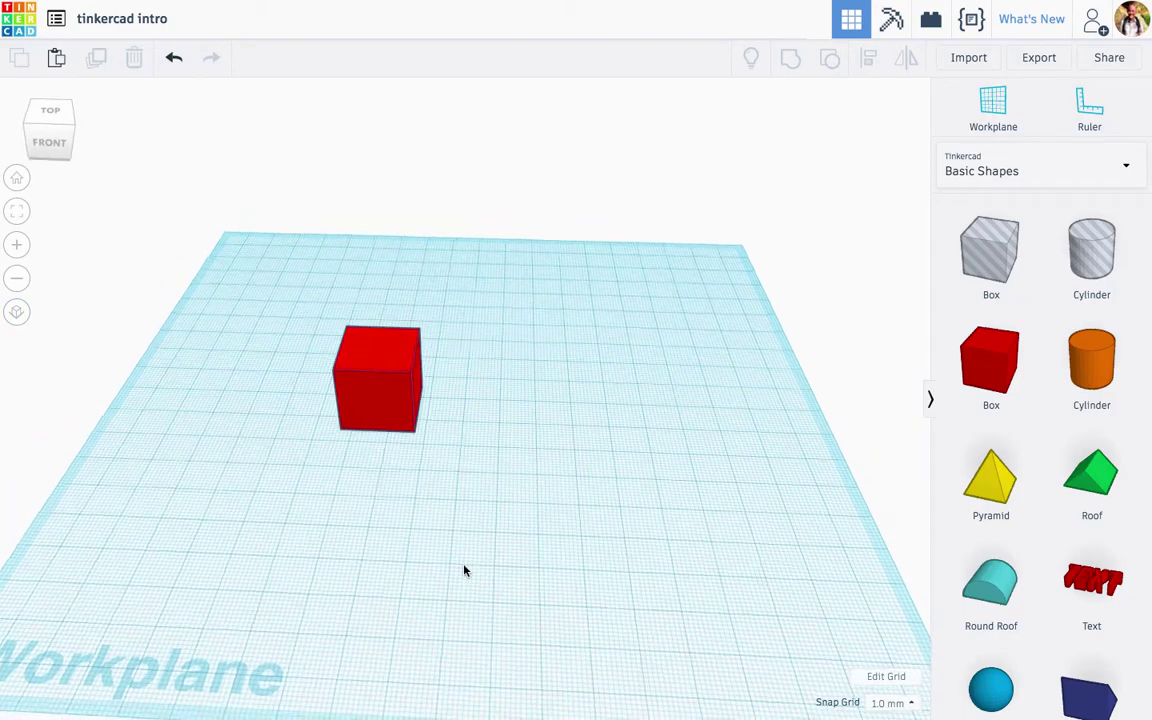
left_click(397, 397)
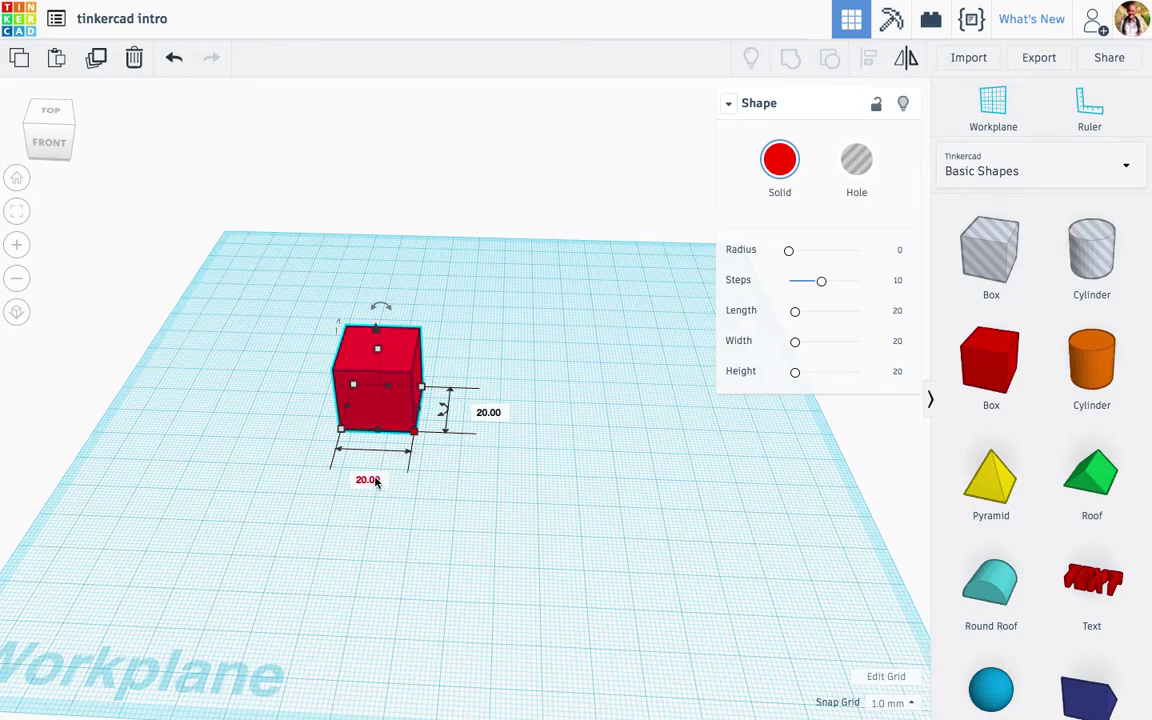
Resize the red box to 40 × 40 mm with a 5 mm height.
left_click(375, 480)
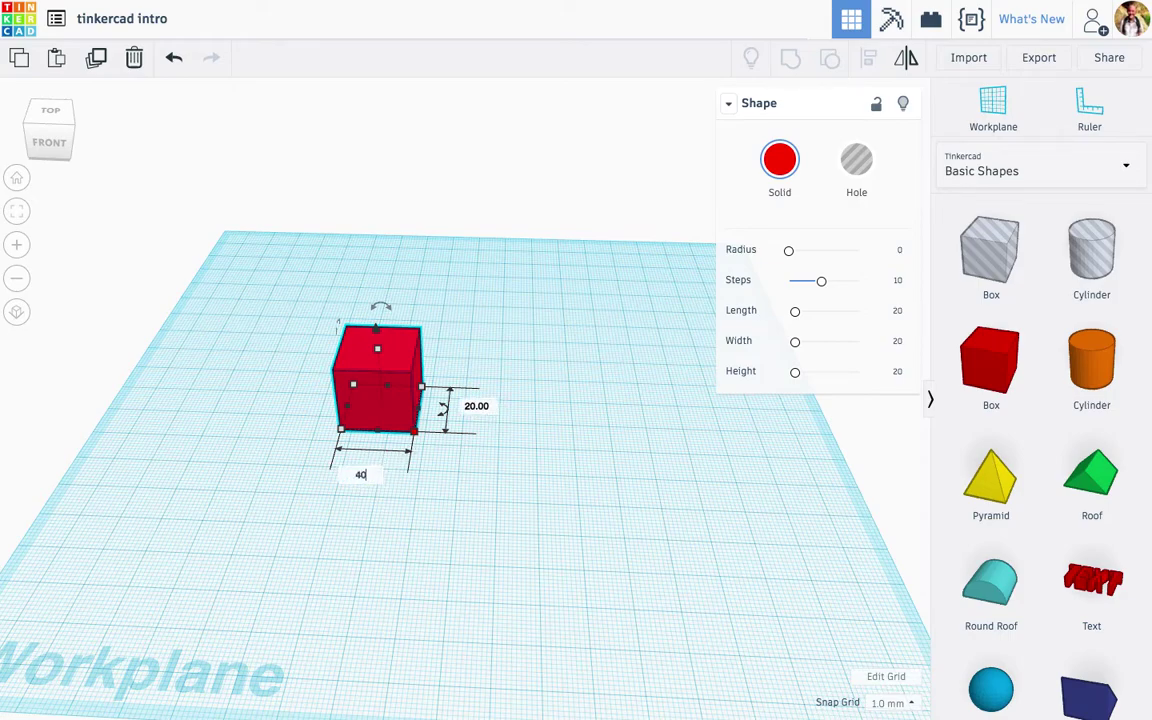
key("Return")
left_click(548, 410)
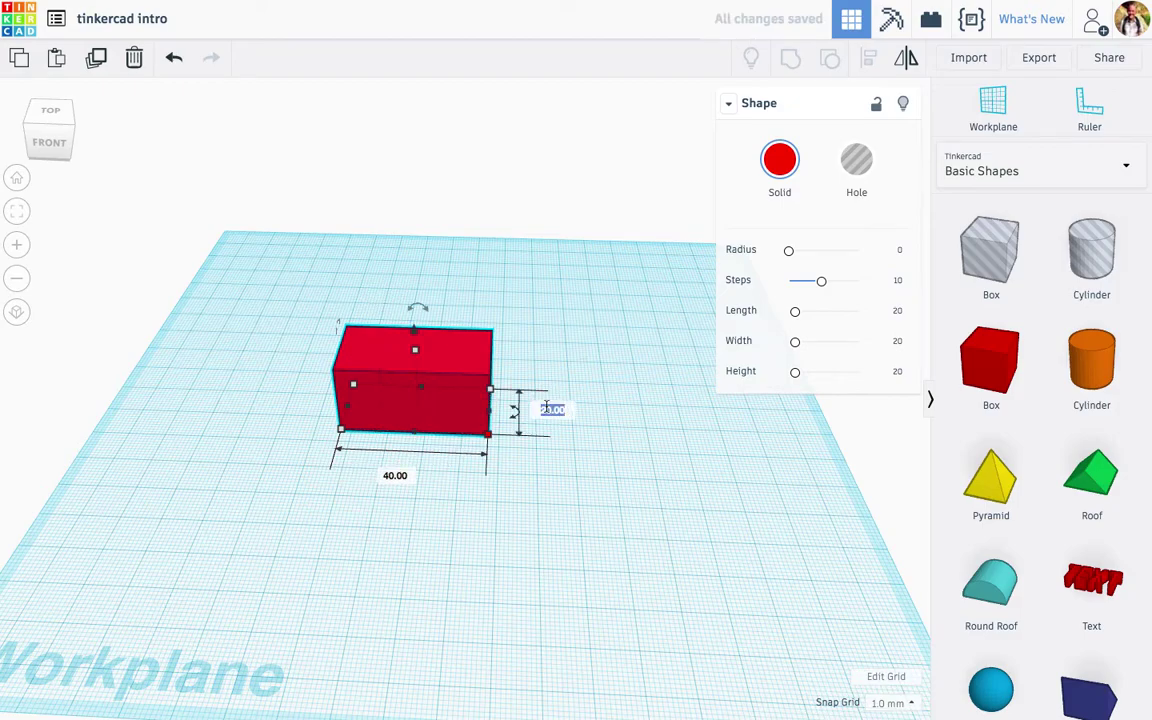
key("Return")
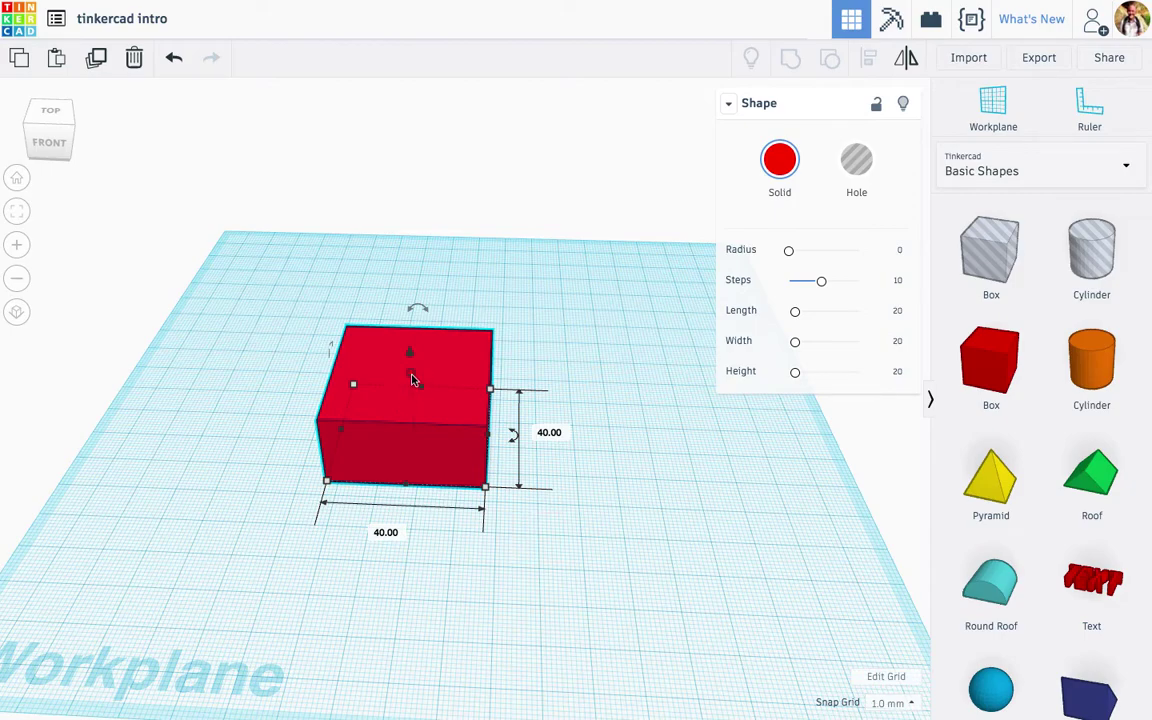
left_click(419, 406)
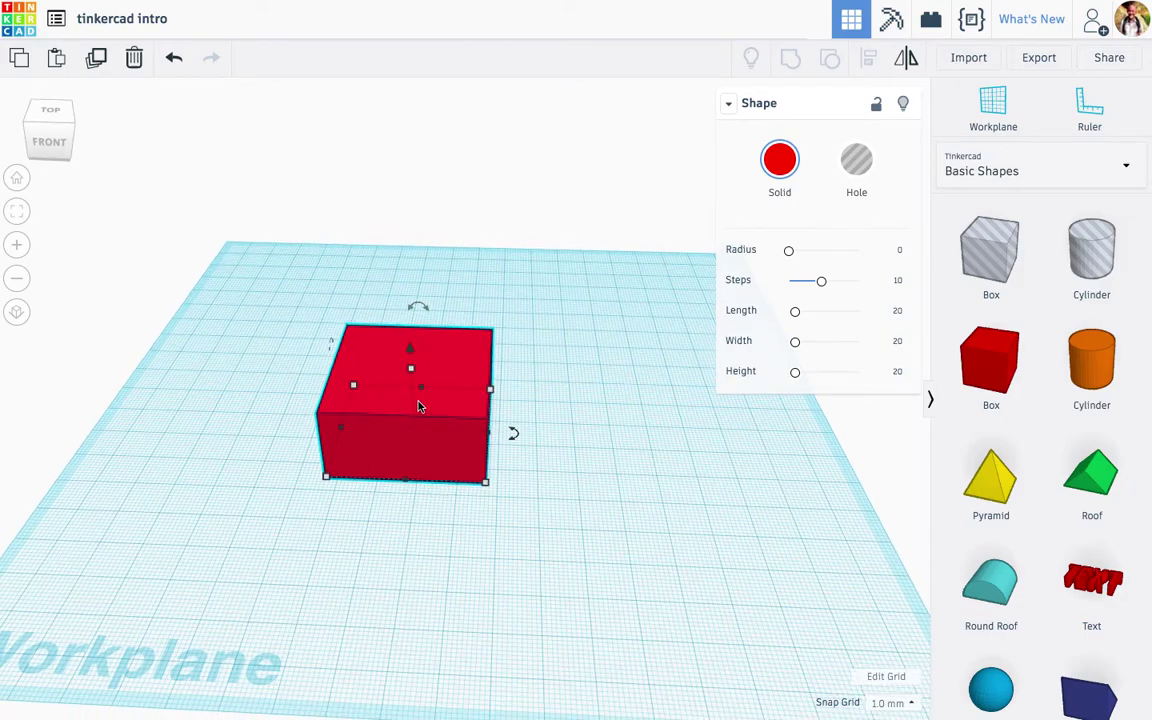
scroll(416, 380, "up", 3)
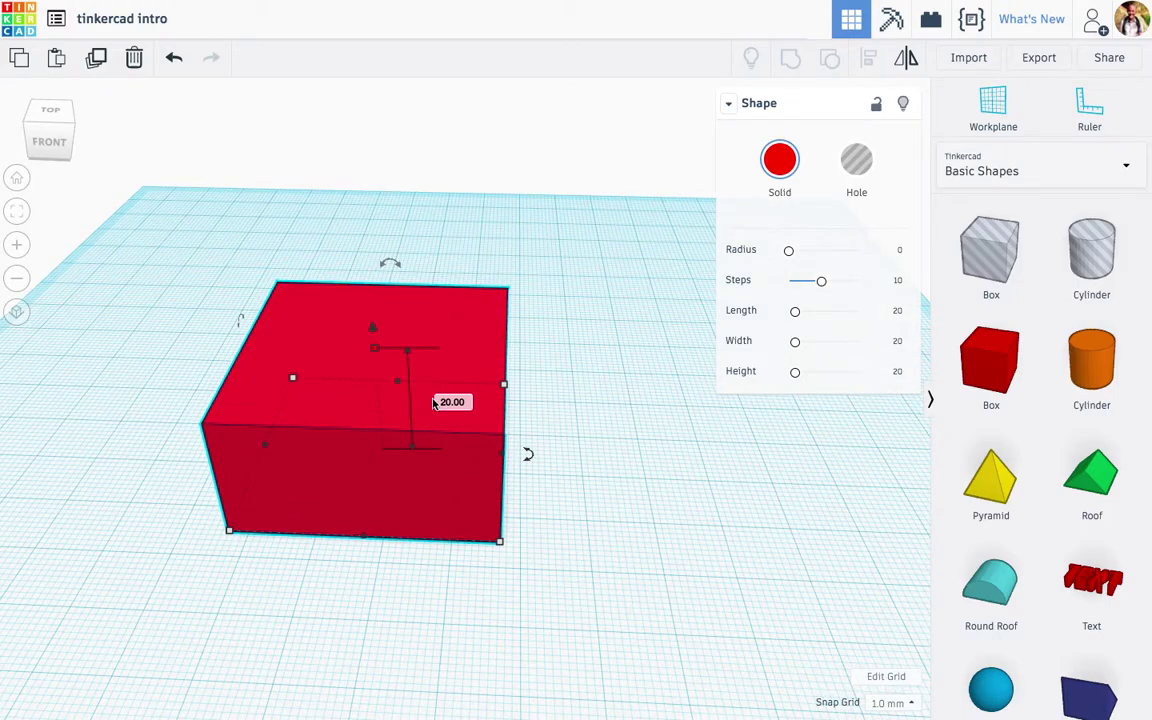
left_click(453, 400)
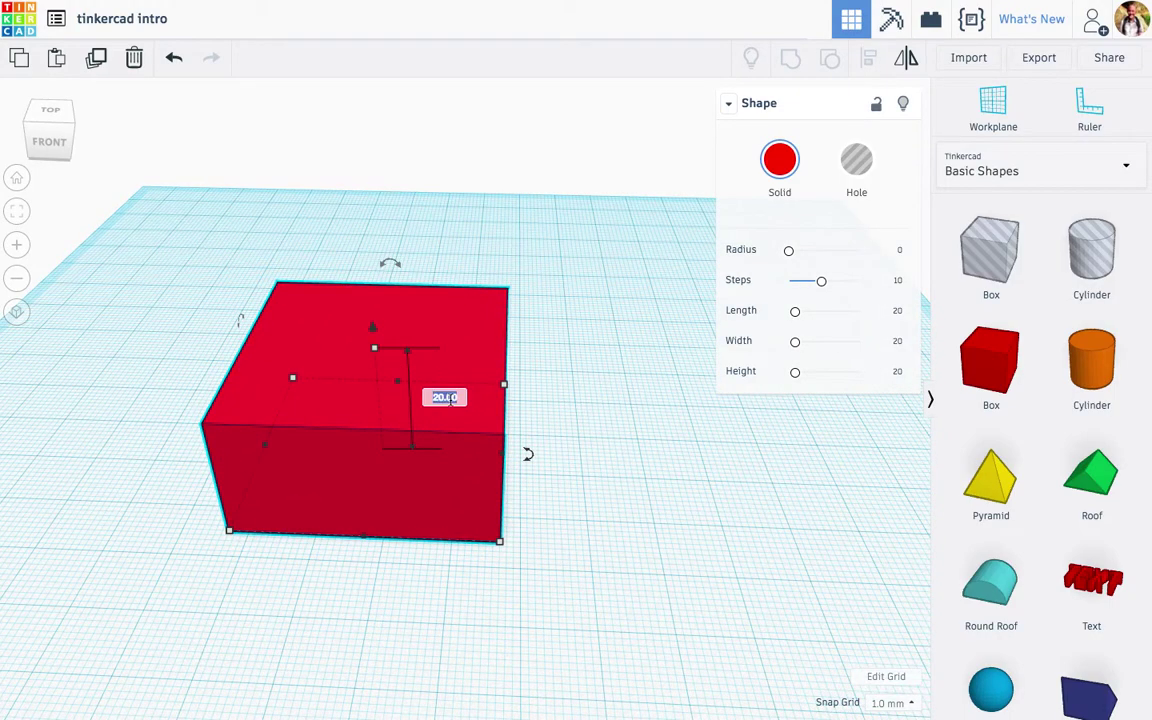
key("Return")
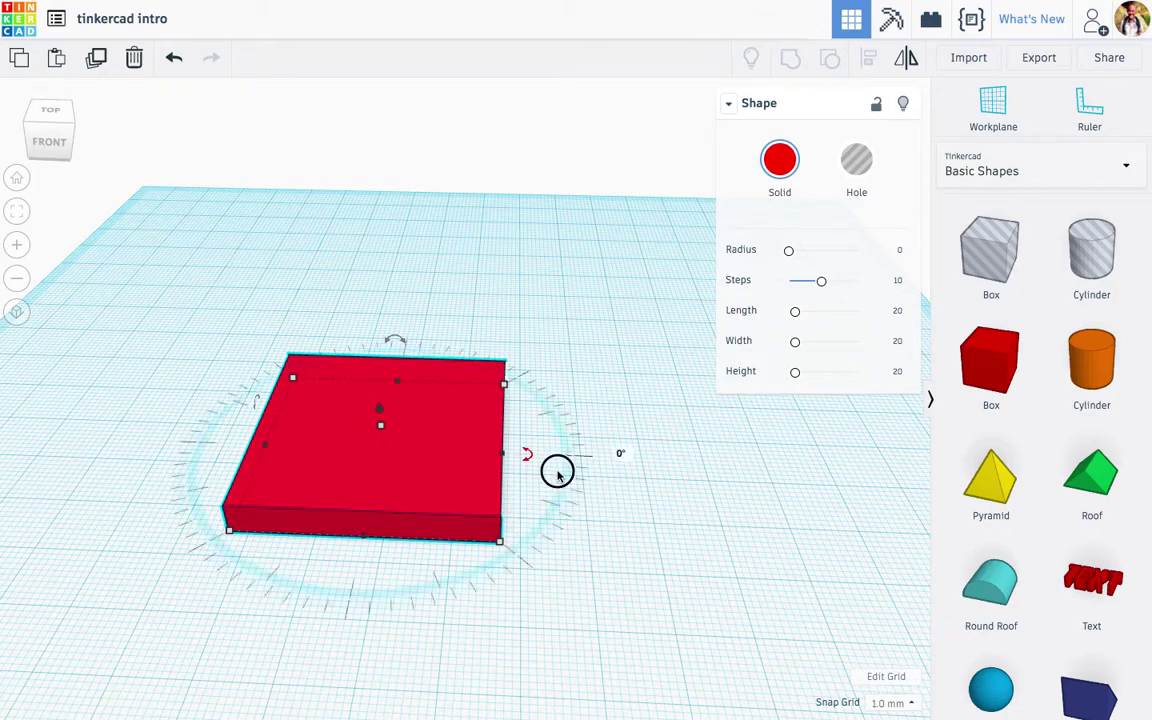
left_click(558, 481)
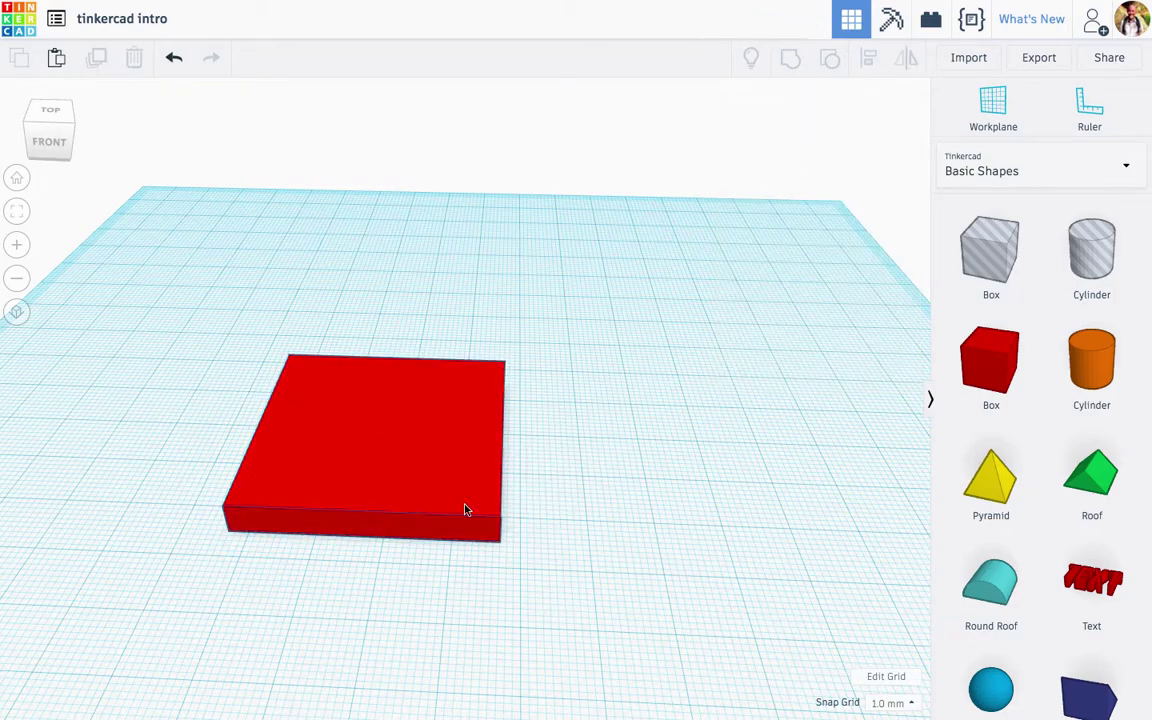
Nudge the red plate right and down, then drop a Text shape over it.
left_click_drag(470, 522, 510, 548)
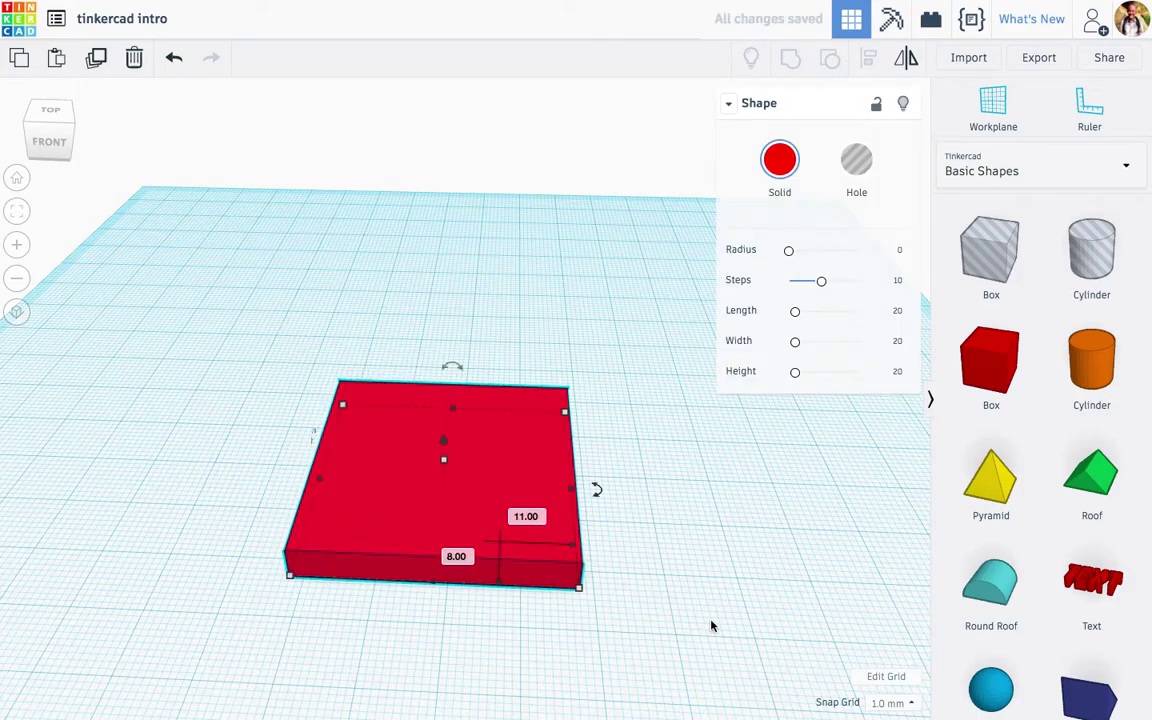
left_click(716, 572)
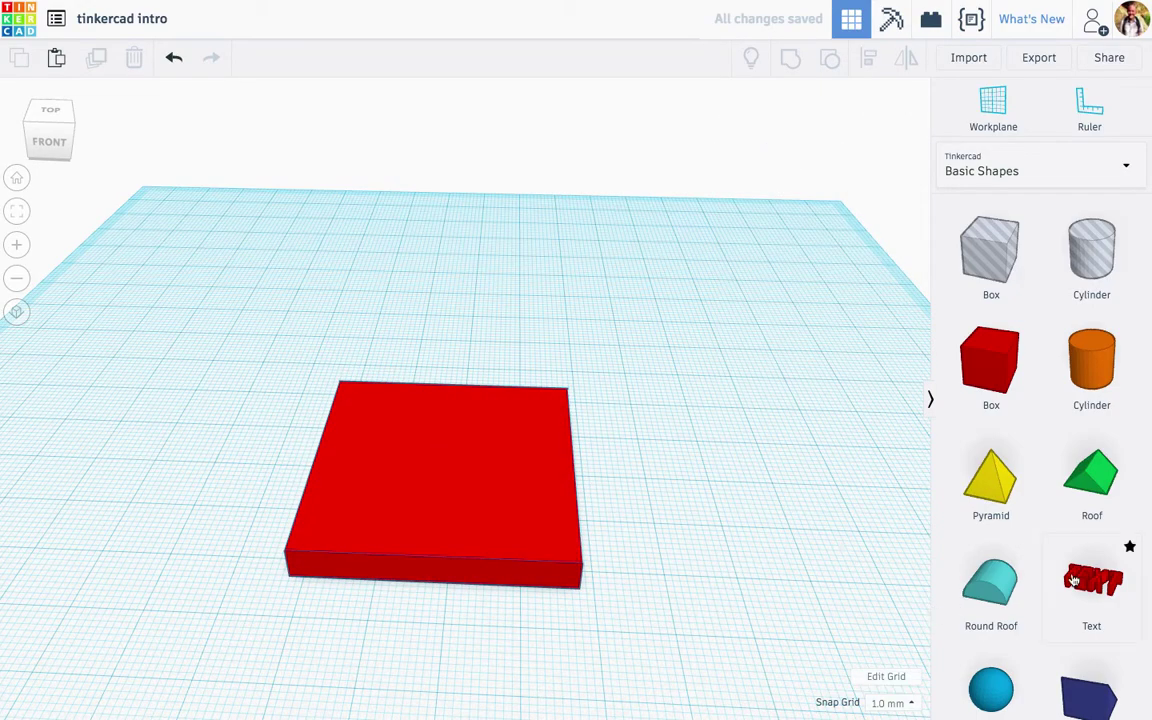
scroll(1073, 580, "down", 5)
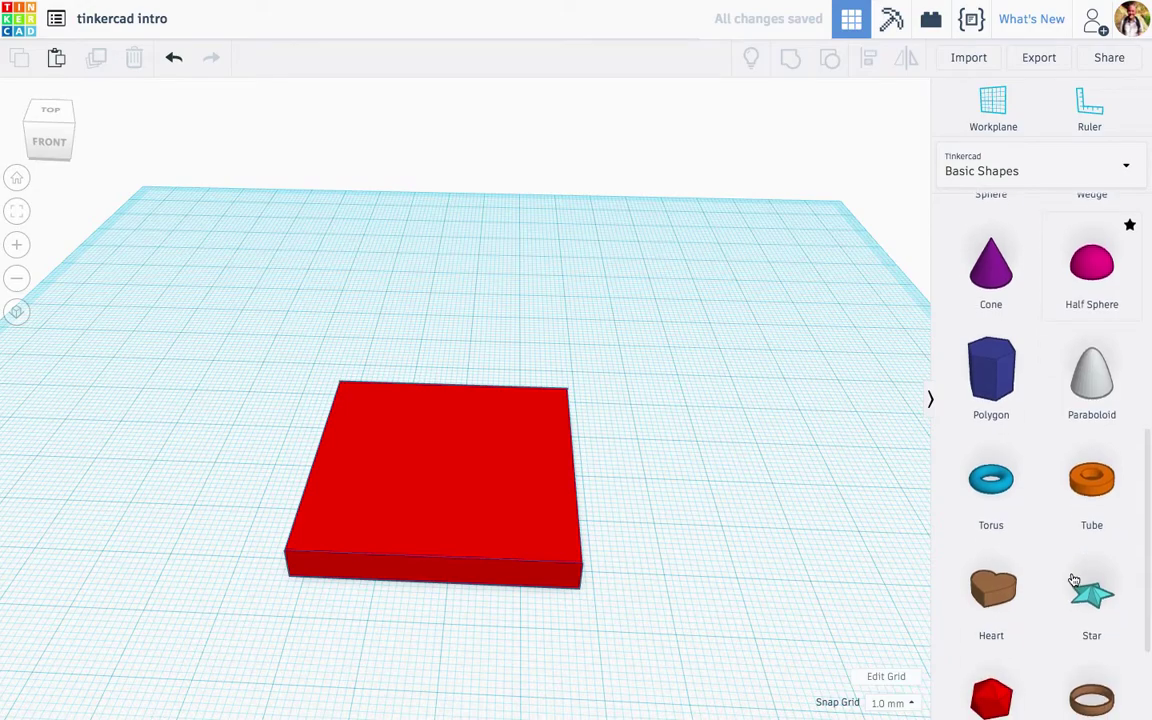
scroll(1073, 580, "up", 4)
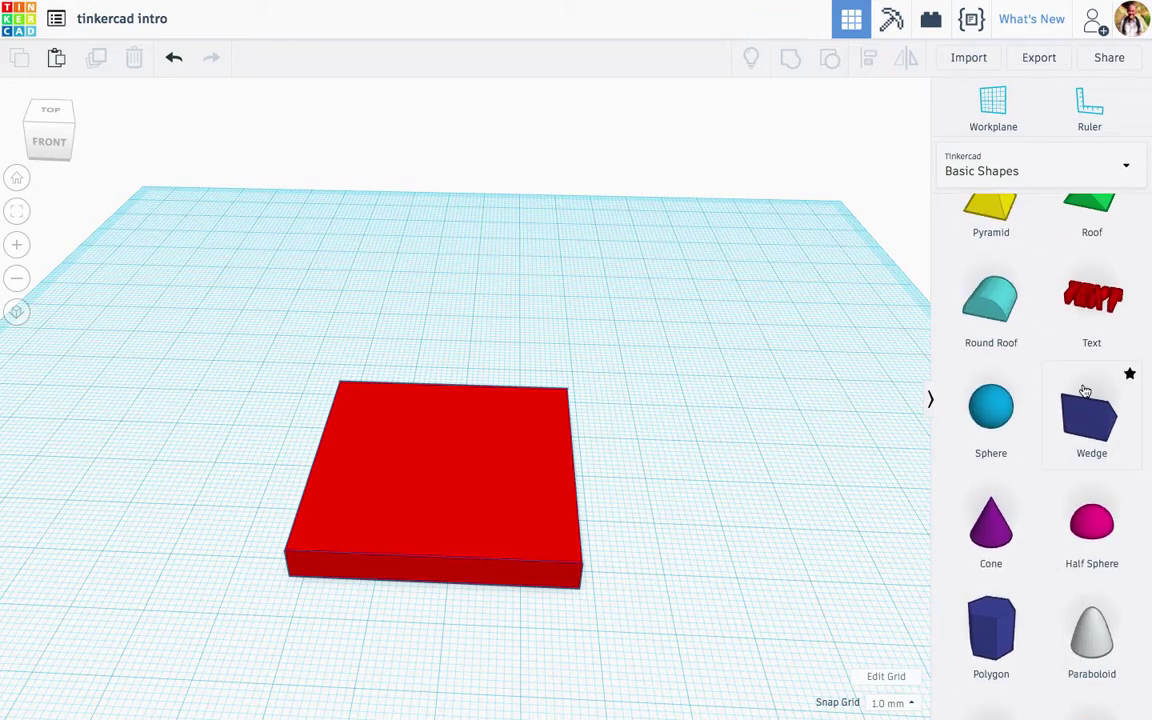
left_click_drag(1088, 300, 449, 509)
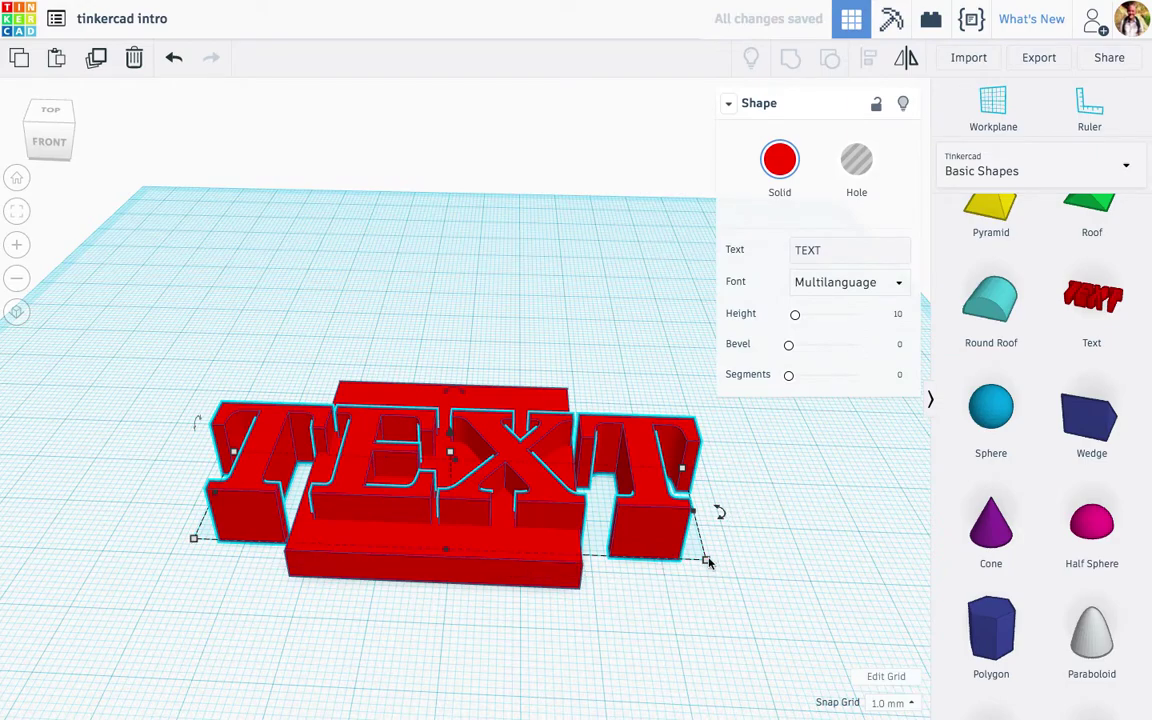
Shrink the TEXT shape to about 33 mm wide and move it left of the plate.
left_click(707, 563)
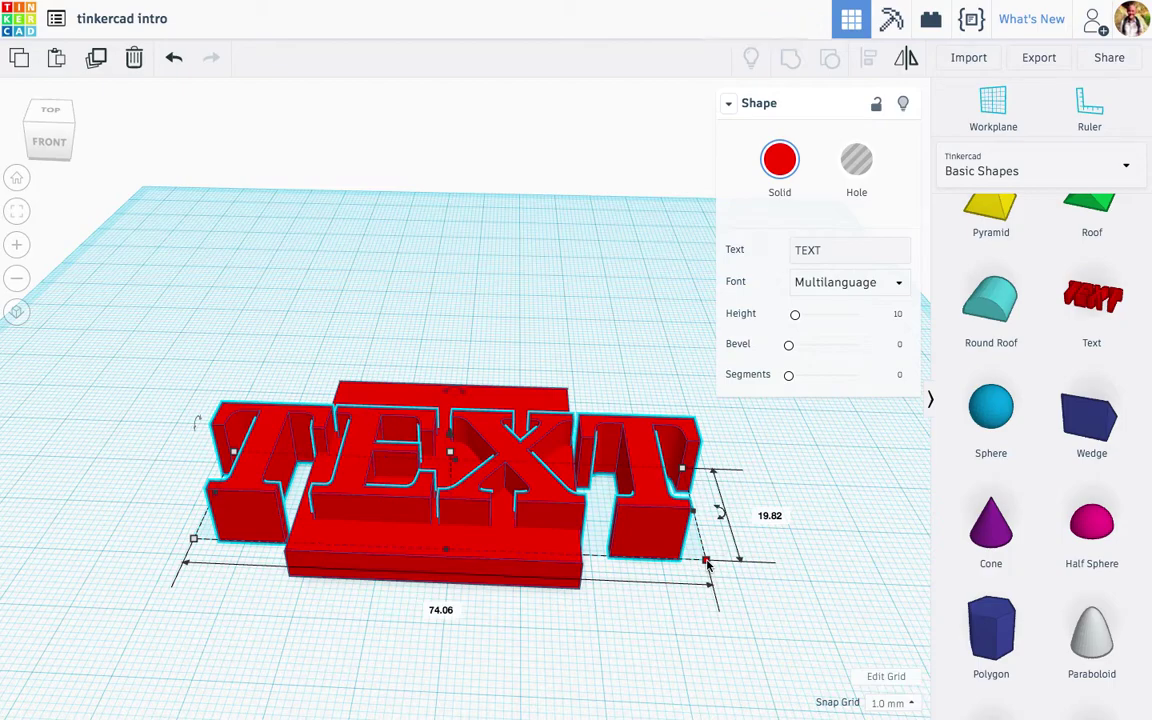
left_click_drag(707, 563, 435, 478)
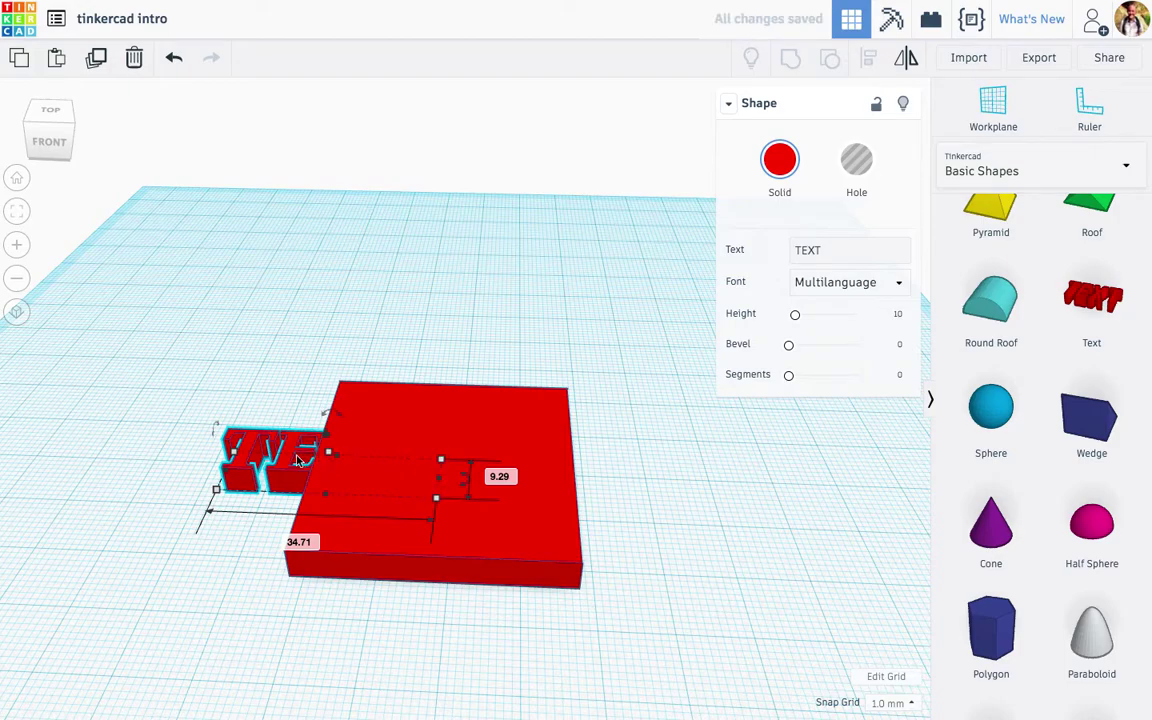
left_click_drag(298, 460, 236, 452)
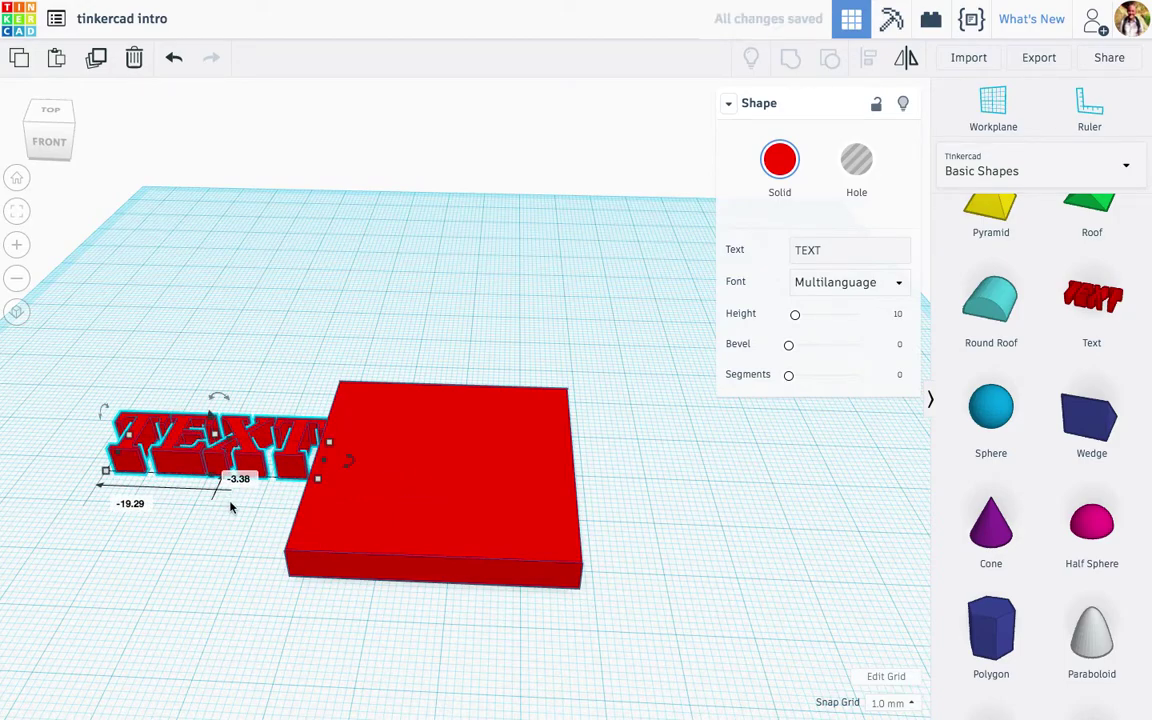
left_click(449, 472)
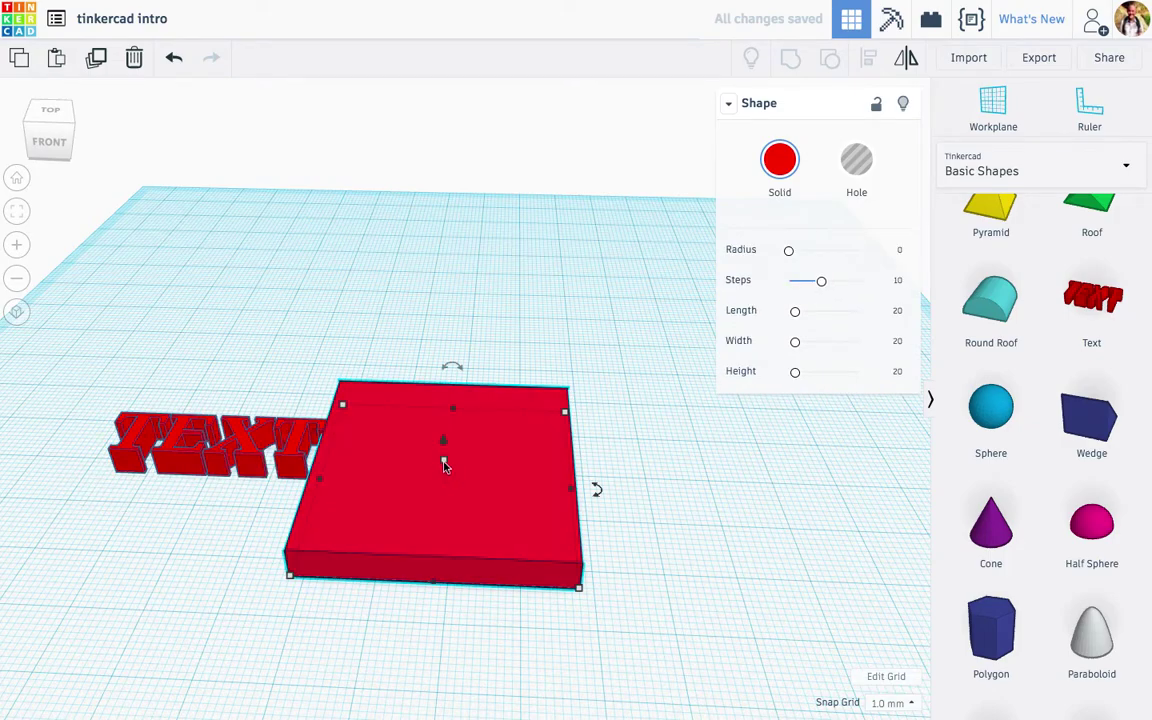
Move the TEXT lettering onto the red plate.
left_click(252, 452)
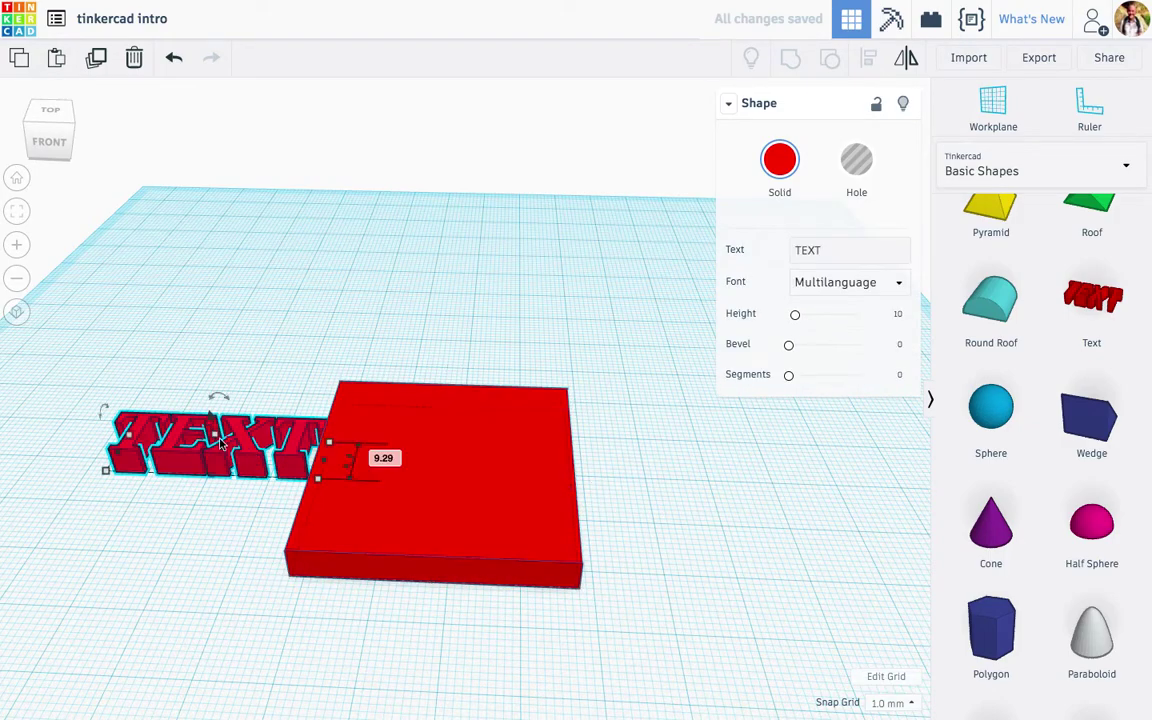
left_click_drag(215, 436, 452, 490)
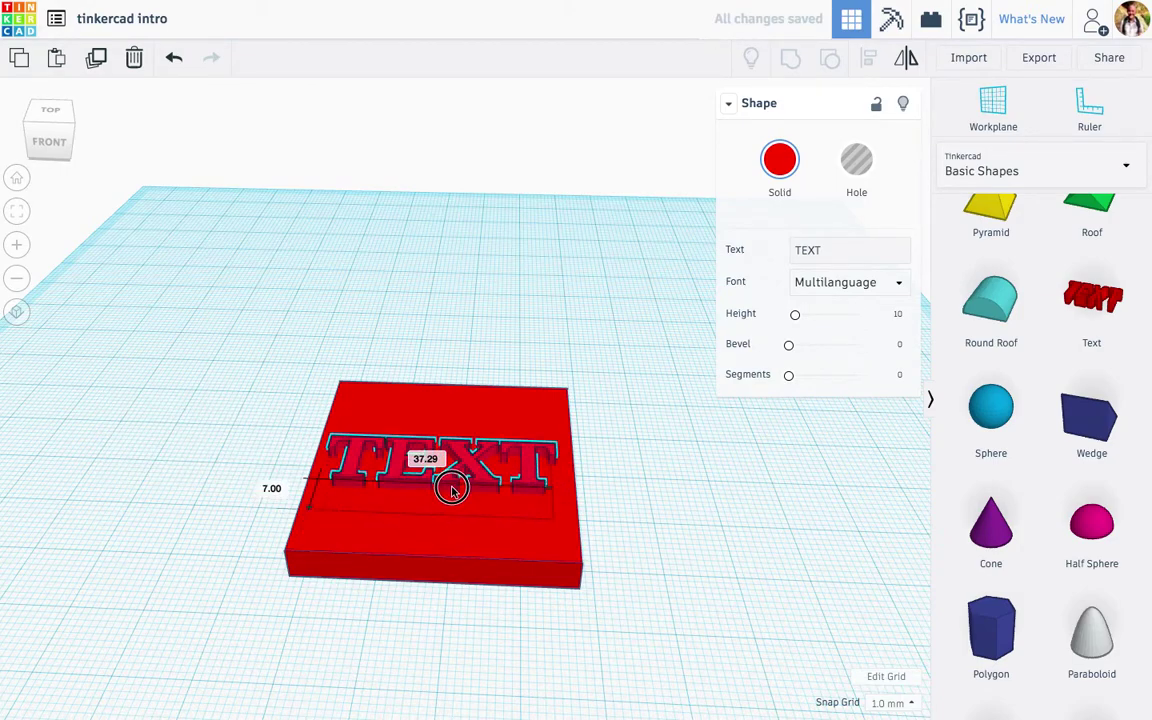
left_click(663, 549)
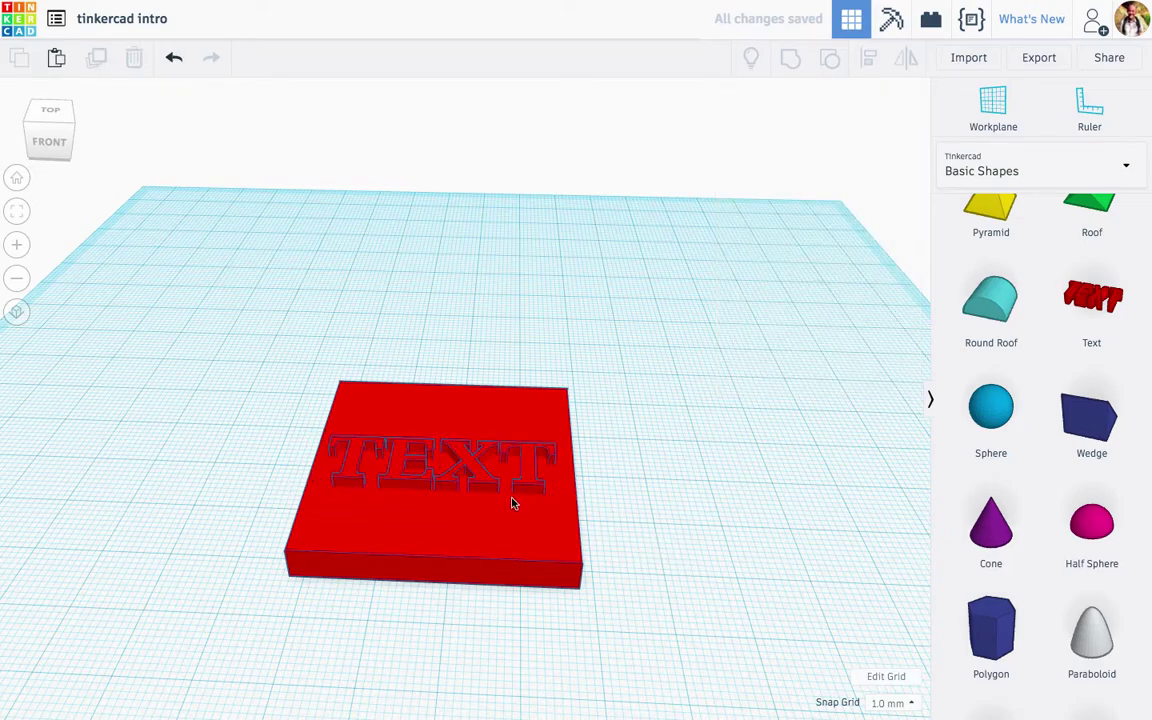
left_click(484, 484)
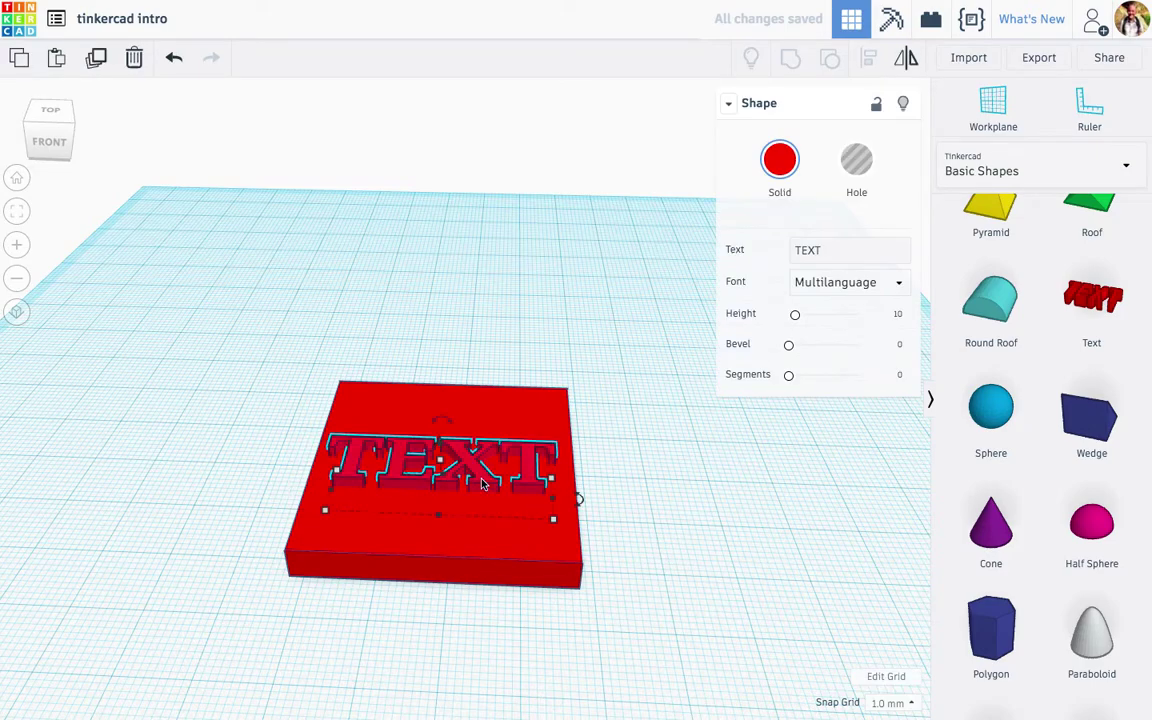
left_click(643, 571)
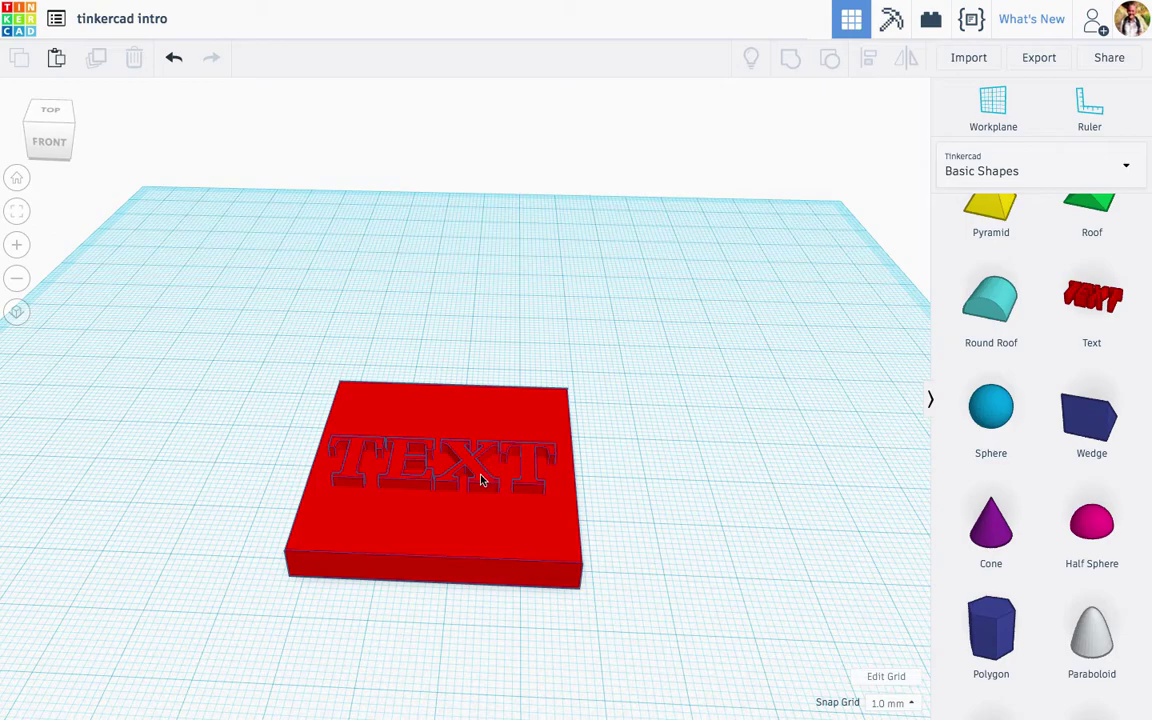
left_click(478, 478)
left_click(635, 587)
Align the TEXT to the plate's centre, left-to-right and front-to-back.
left_click_drag(656, 612, 257, 330)
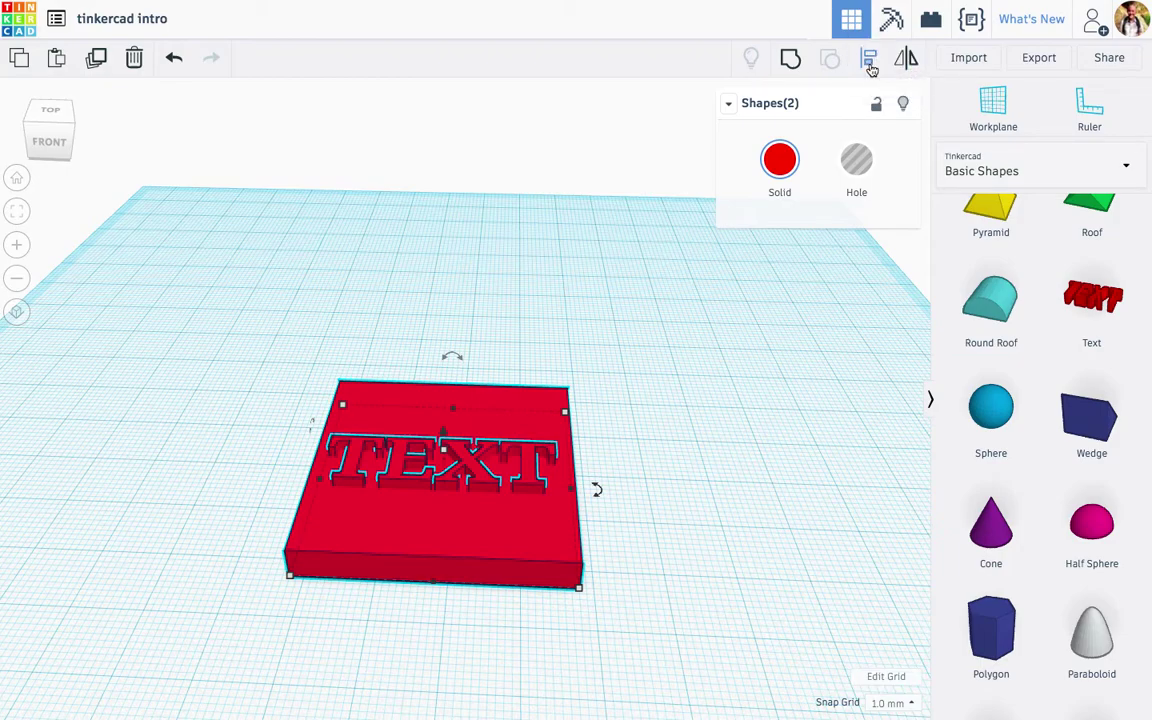
left_click(870, 62)
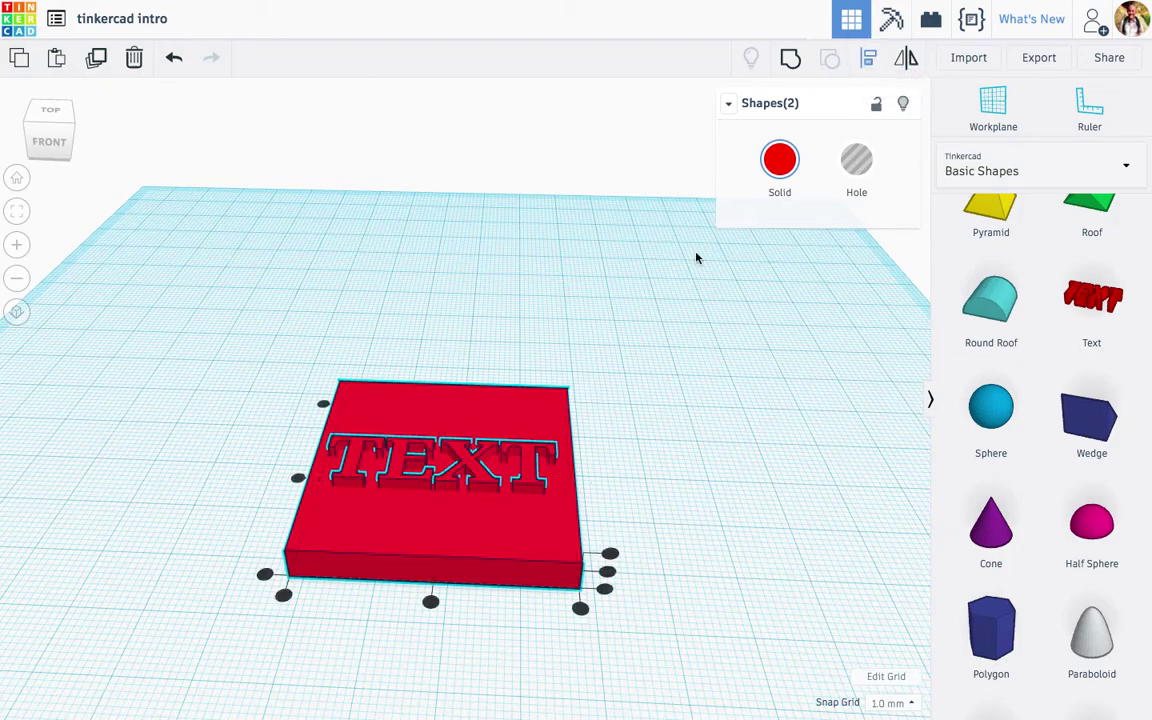
left_click(430, 603)
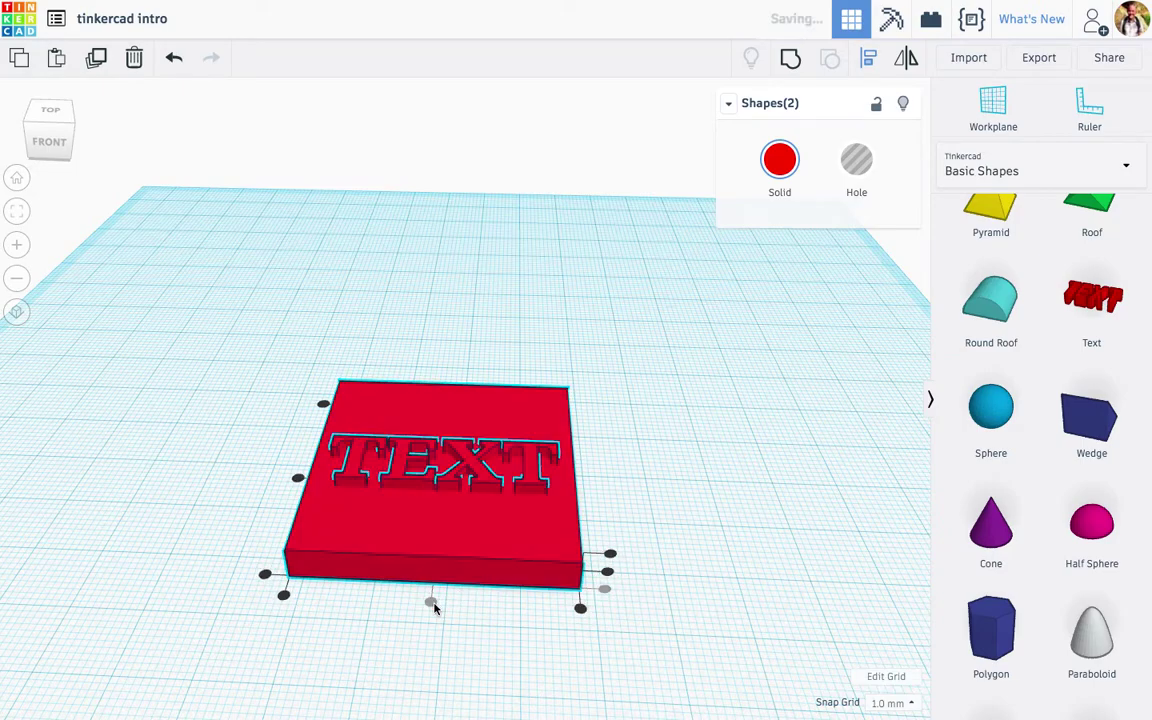
left_click(297, 478)
left_click(622, 506)
right_click_drag(622, 506, 642, 580)
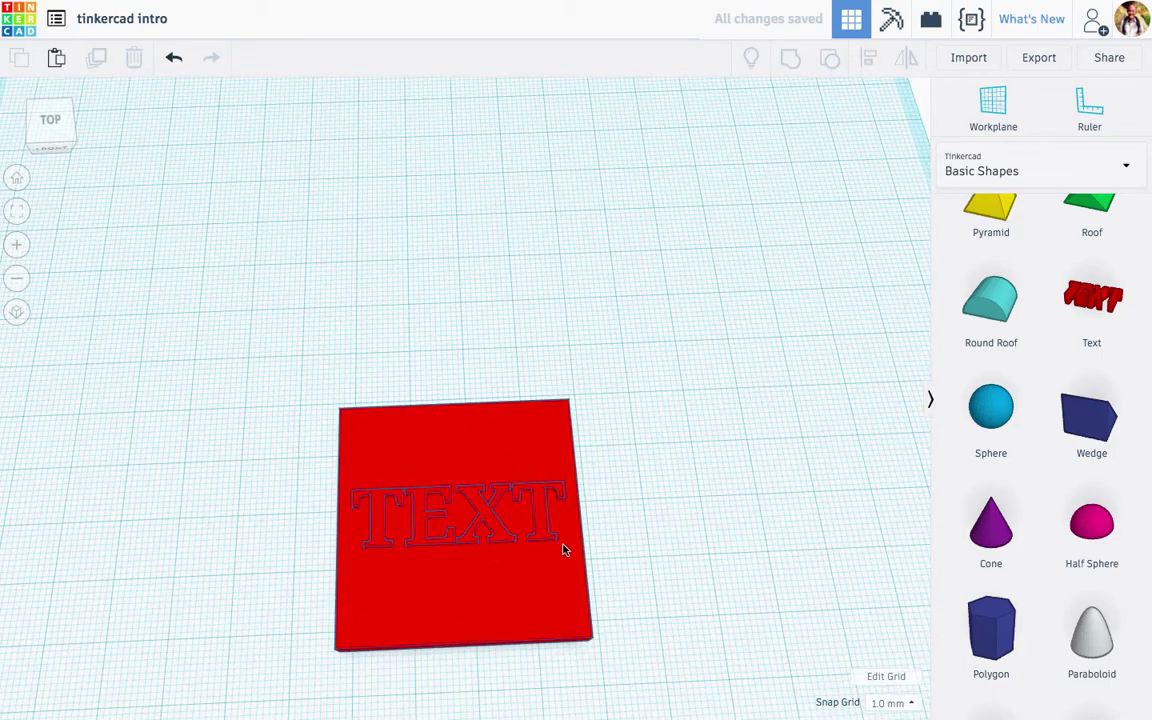
left_click(501, 620)
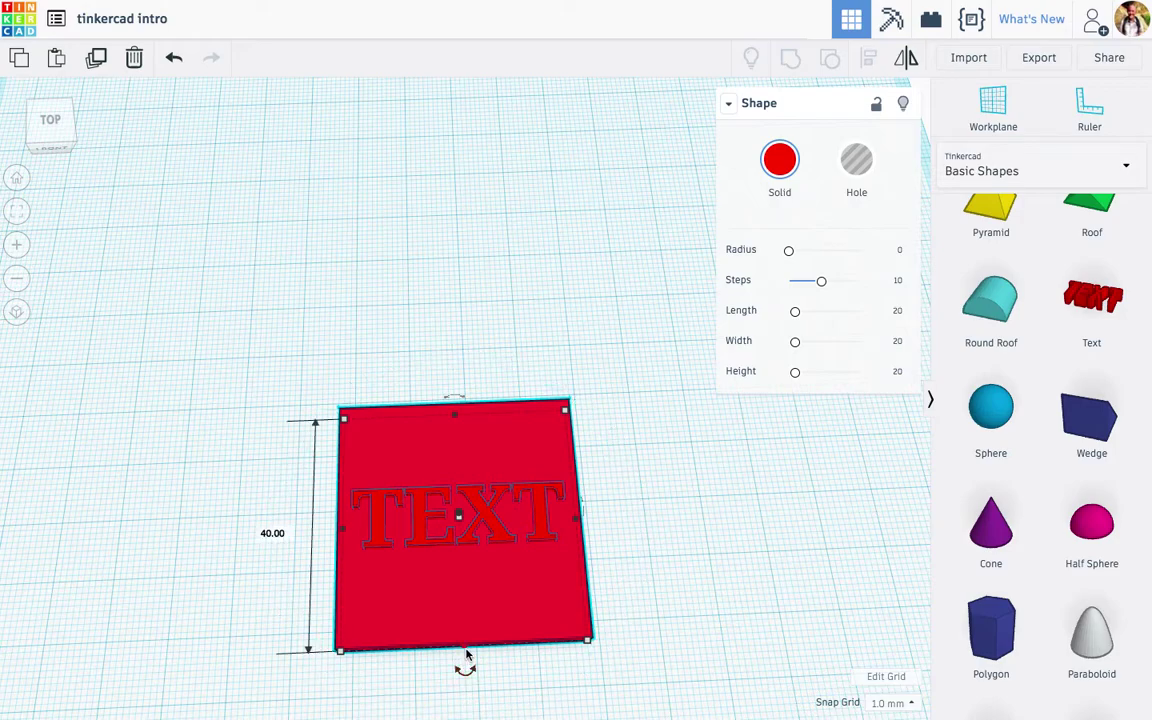
Change the red plate's depth from 40 mm to 20 mm.
left_click(267, 540)
type("20")
key("Return")
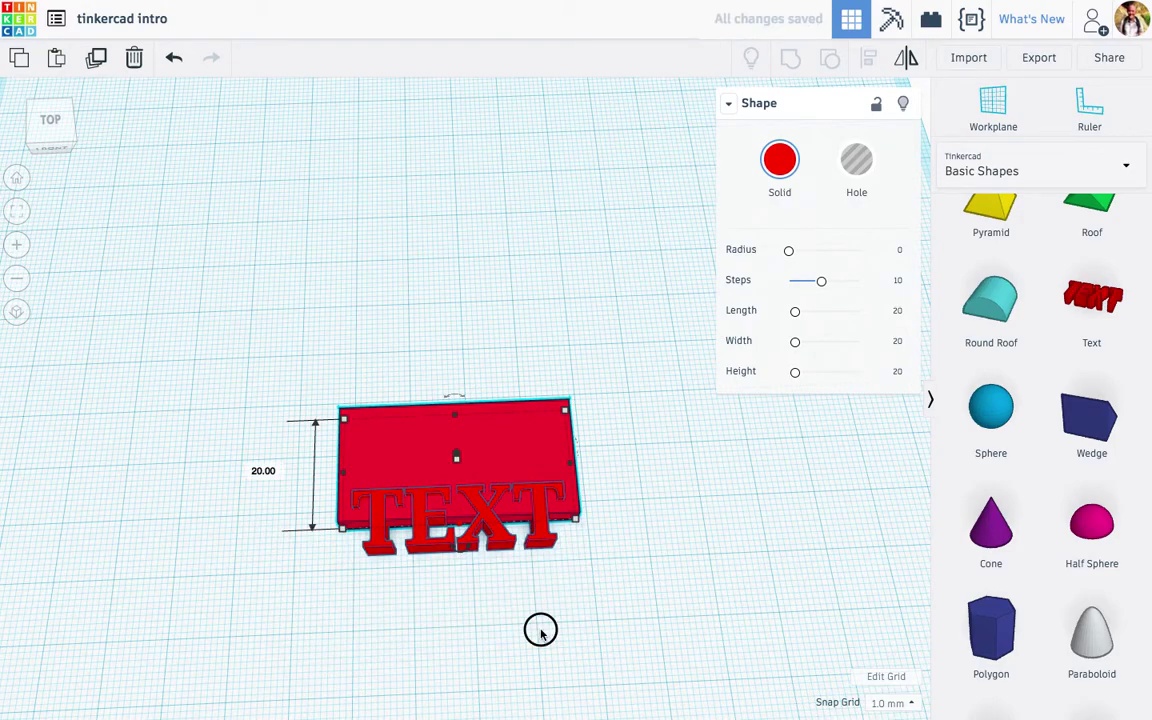
left_click(540, 630)
Re-centre the TEXT front-to-back on the 40 × 20 mm plate.
left_click_drag(602, 617, 263, 373)
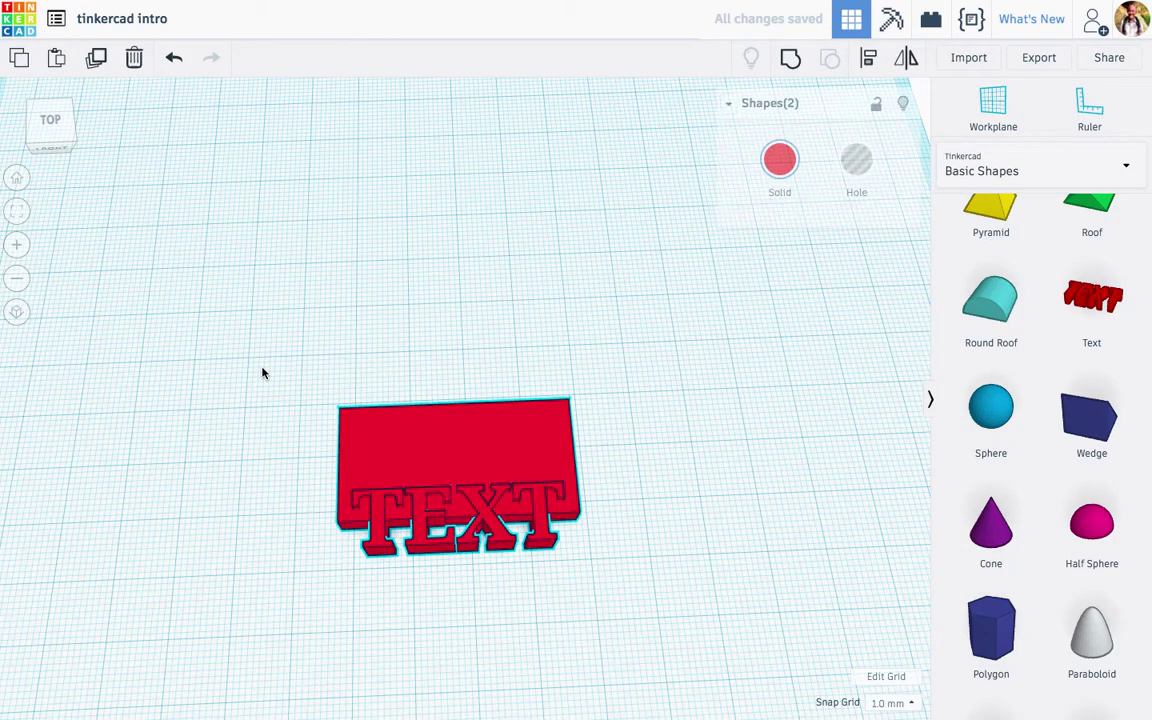
left_click(868, 57)
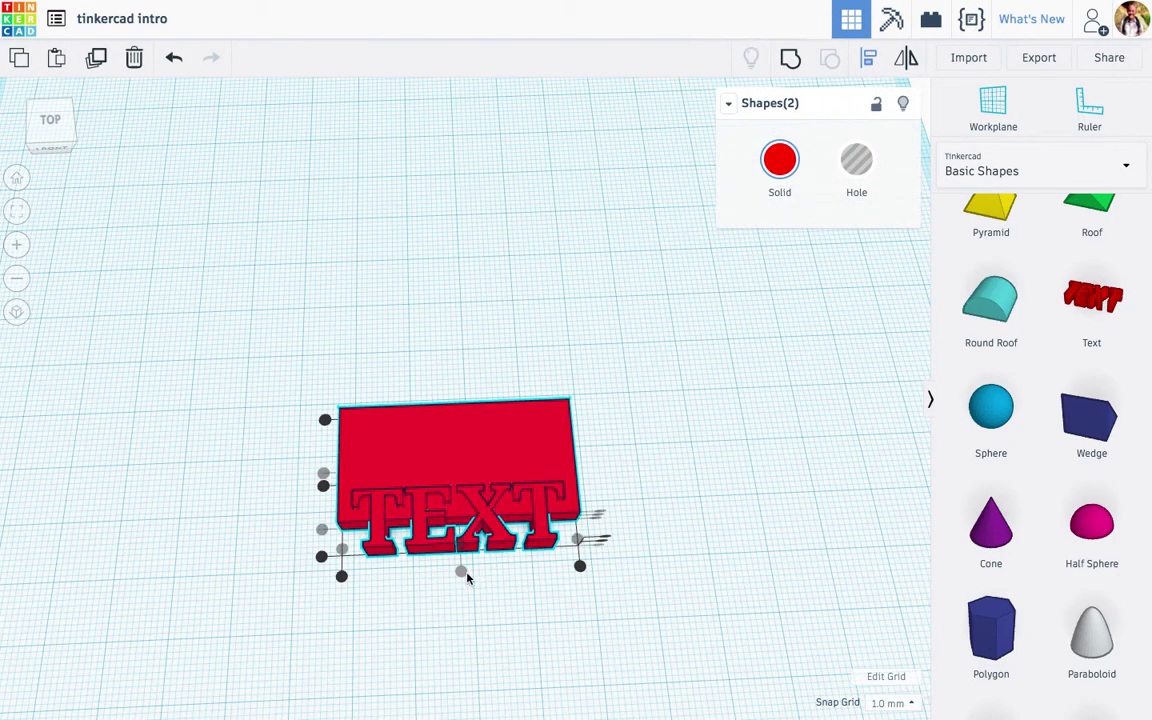
left_click(323, 485)
left_click(230, 517)
right_click_drag(505, 639, 538, 508)
left_click(489, 467)
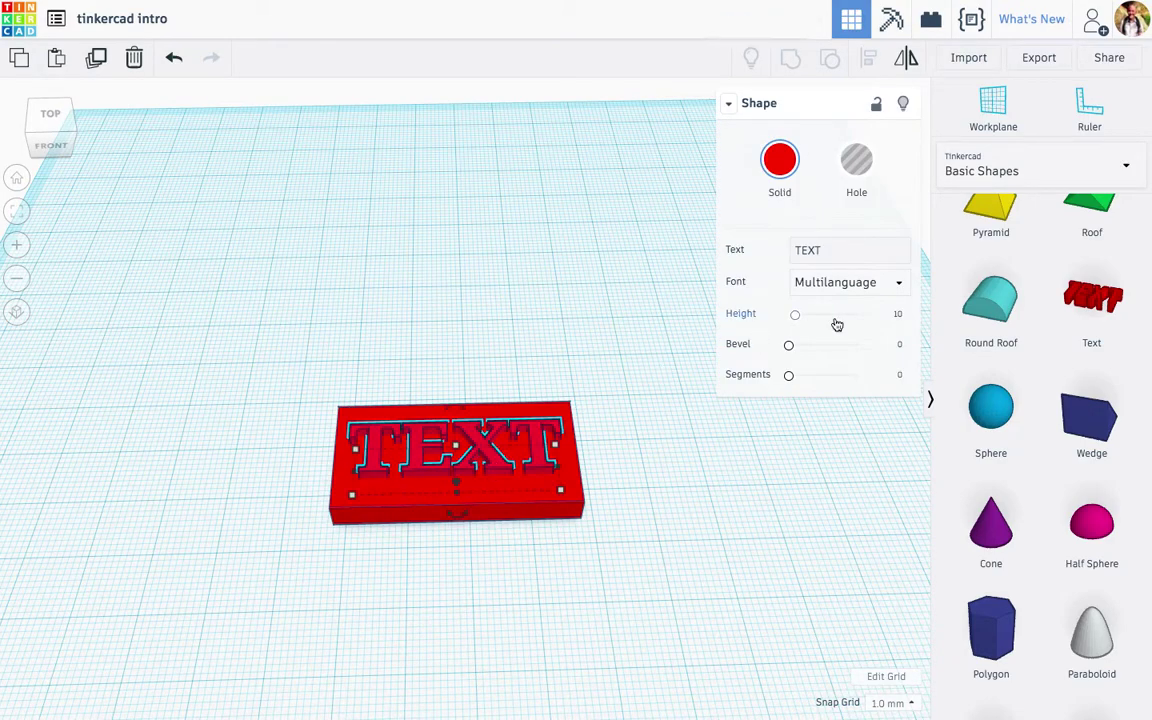
Replace TEXT with the teacher's short name and colour the lettering green.
left_click(829, 249)
type("Mr. G")
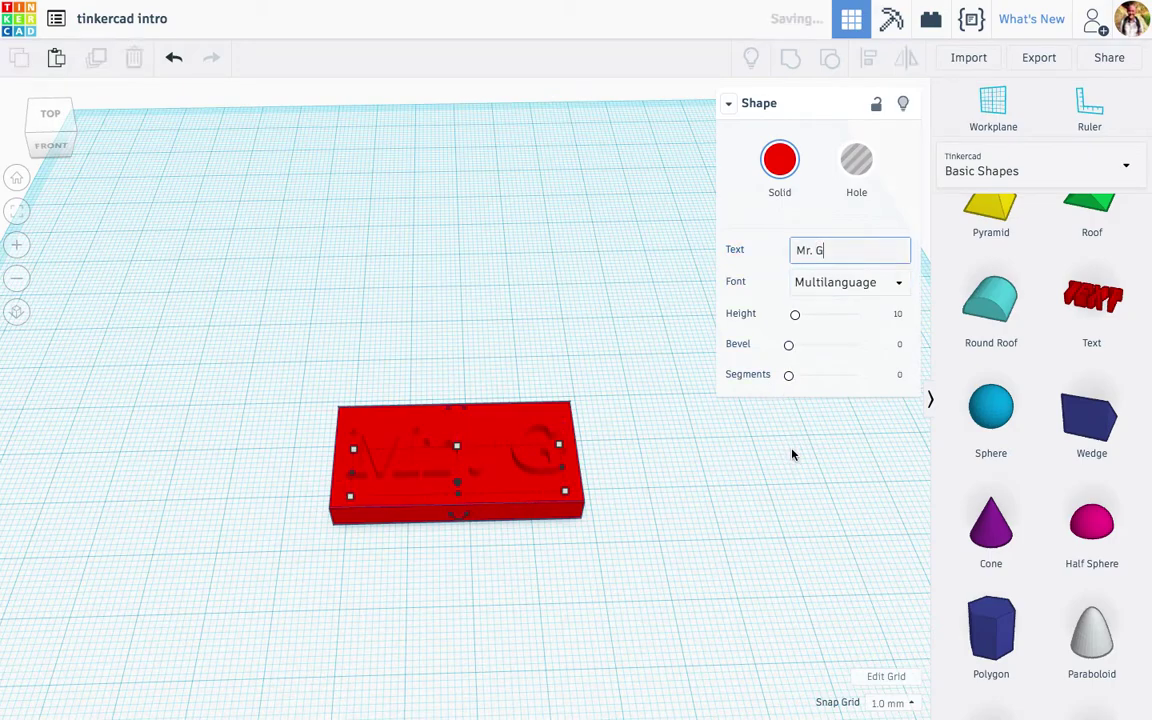
left_click(517, 452)
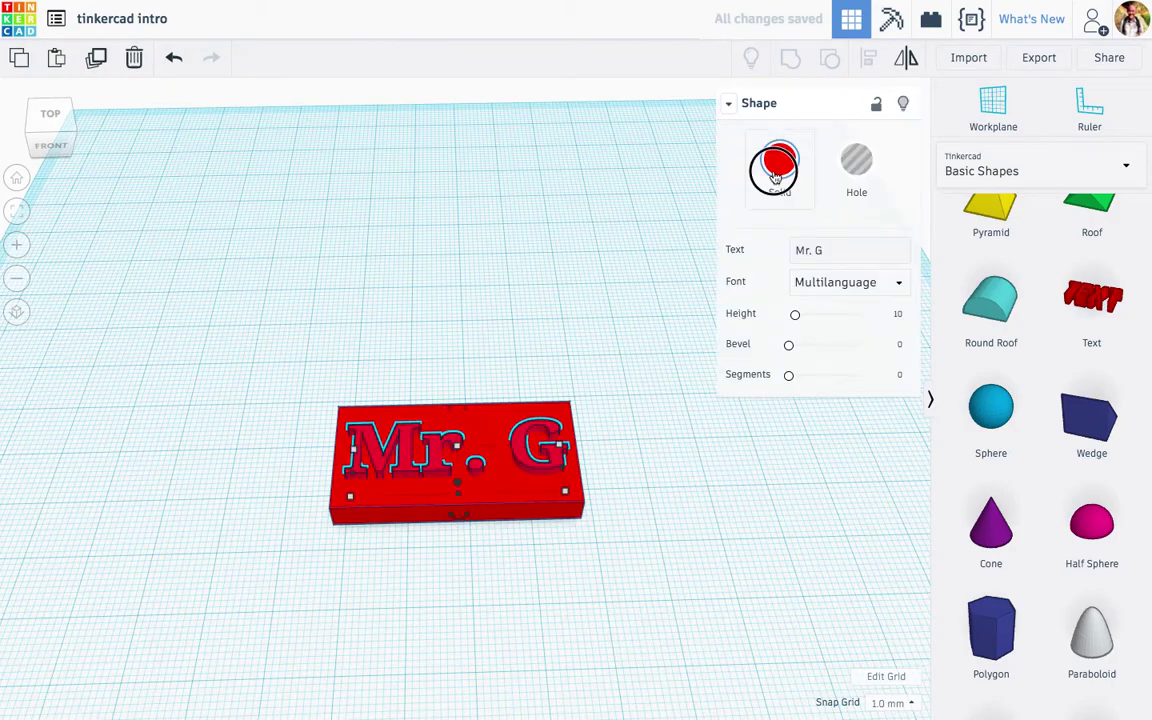
left_click(778, 161)
left_click(848, 307)
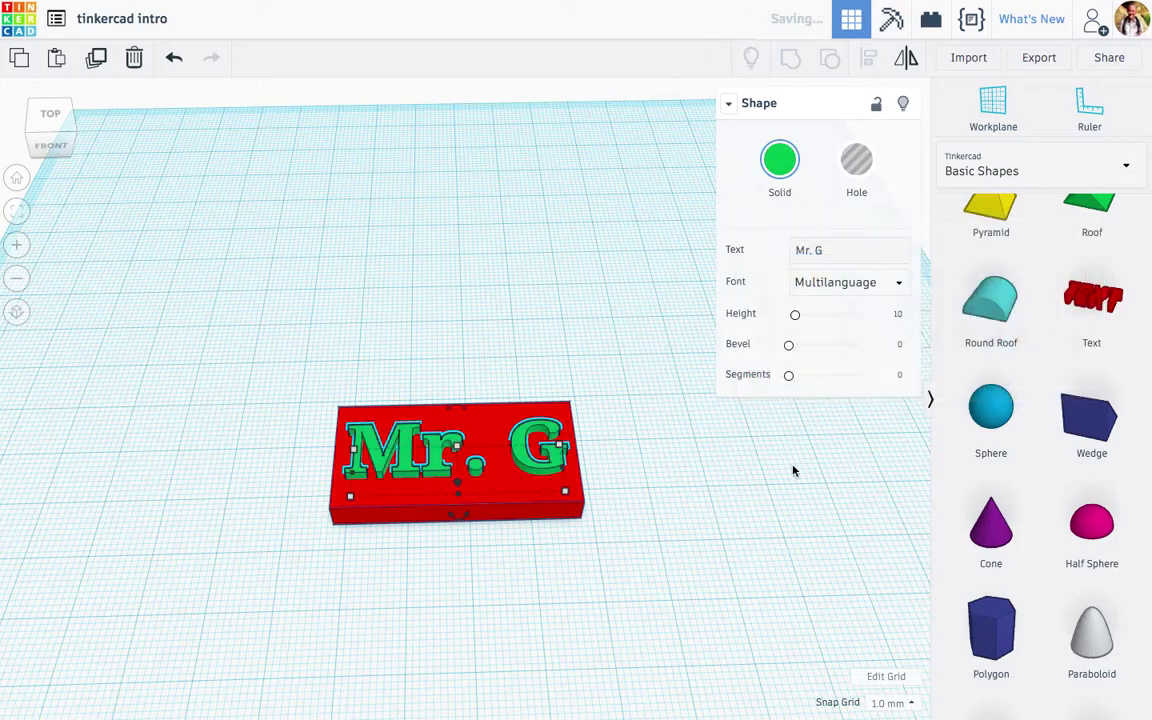
left_click(700, 502)
left_click(653, 521)
right_click_drag(653, 521, 650, 537)
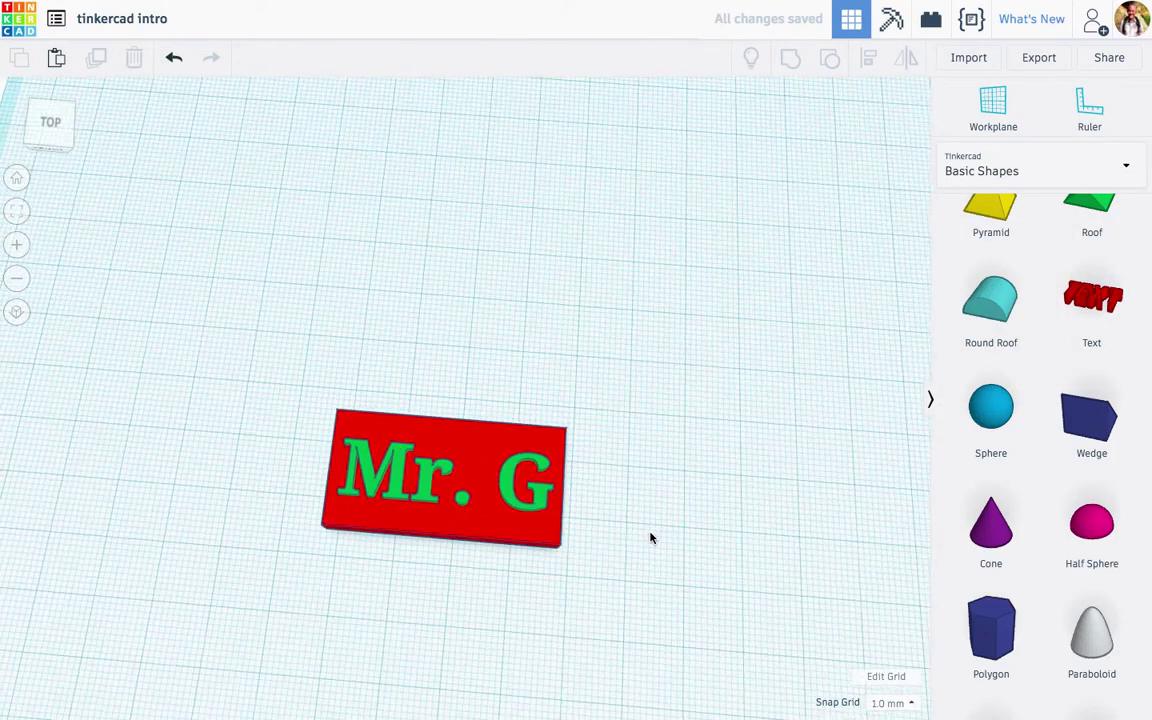
Remove the space from the lettering's wording so the name has no gap.
left_click(545, 485)
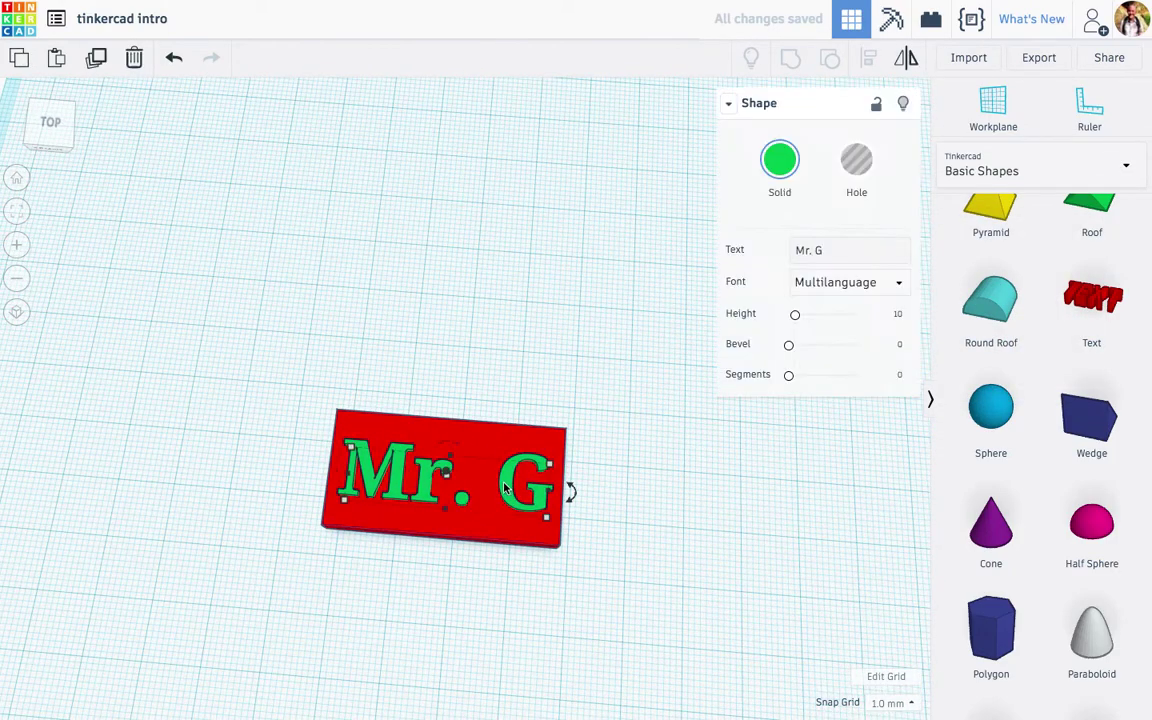
left_click(814, 251)
key("BackSpace")
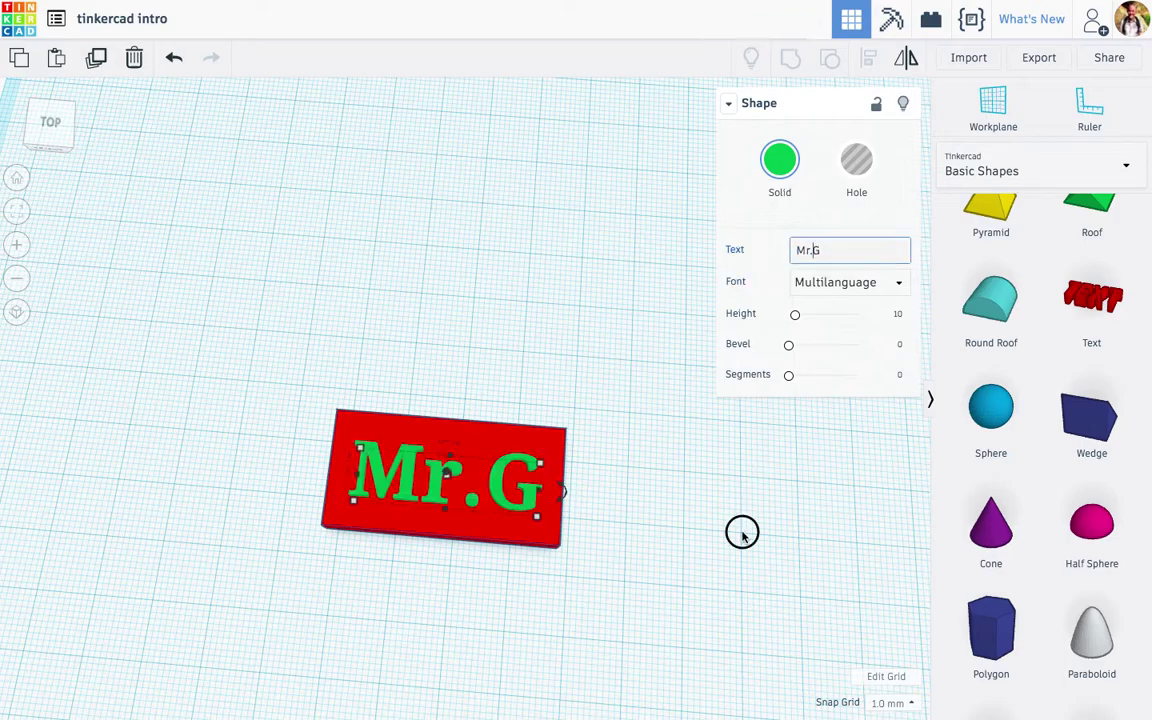
left_click(740, 540)
left_click(503, 505)
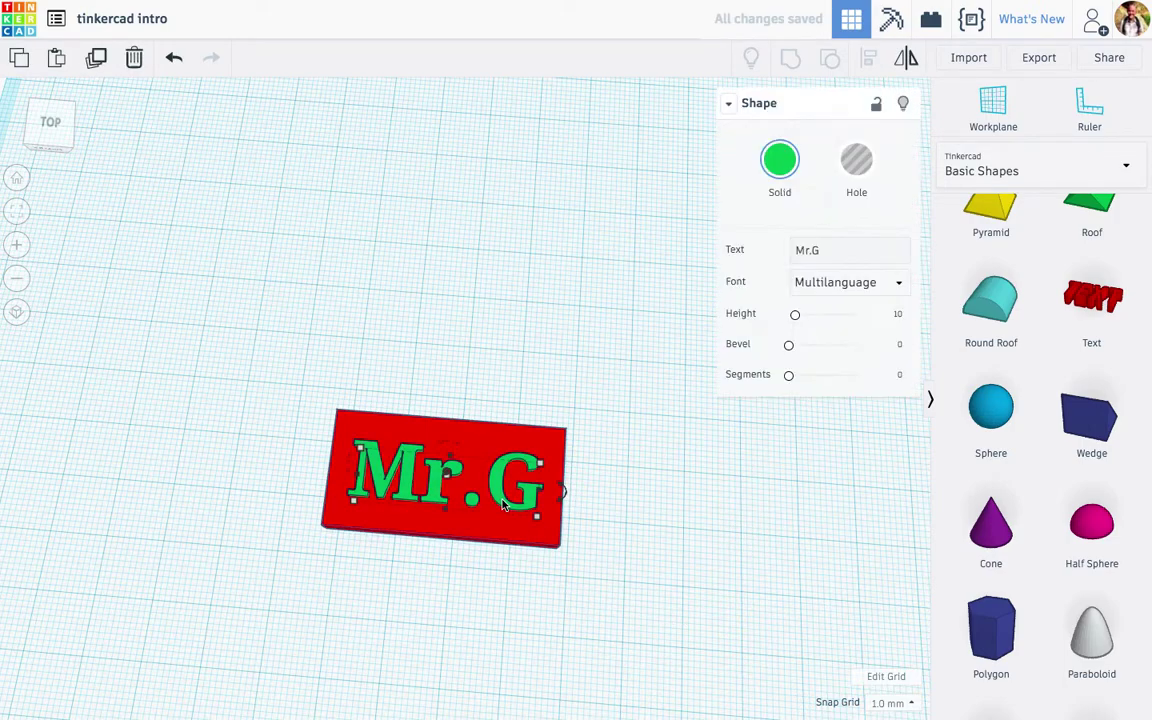
Switch the lettering's font to Sans Mono.
left_click(838, 284)
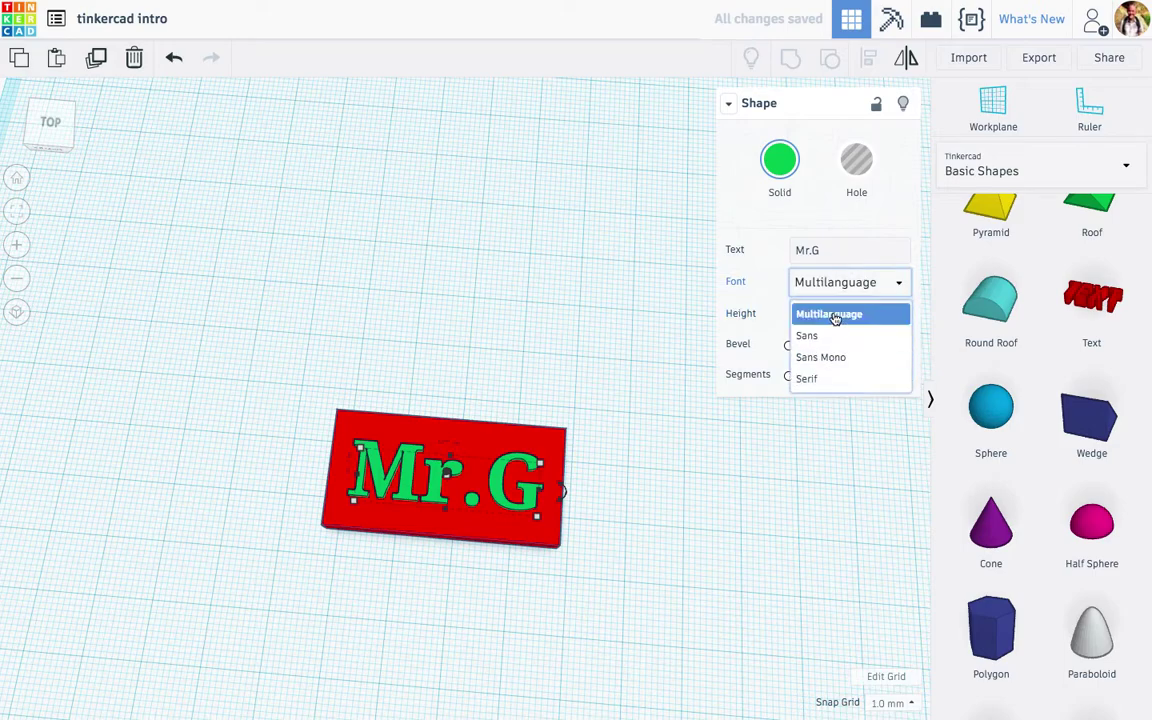
left_click(824, 335)
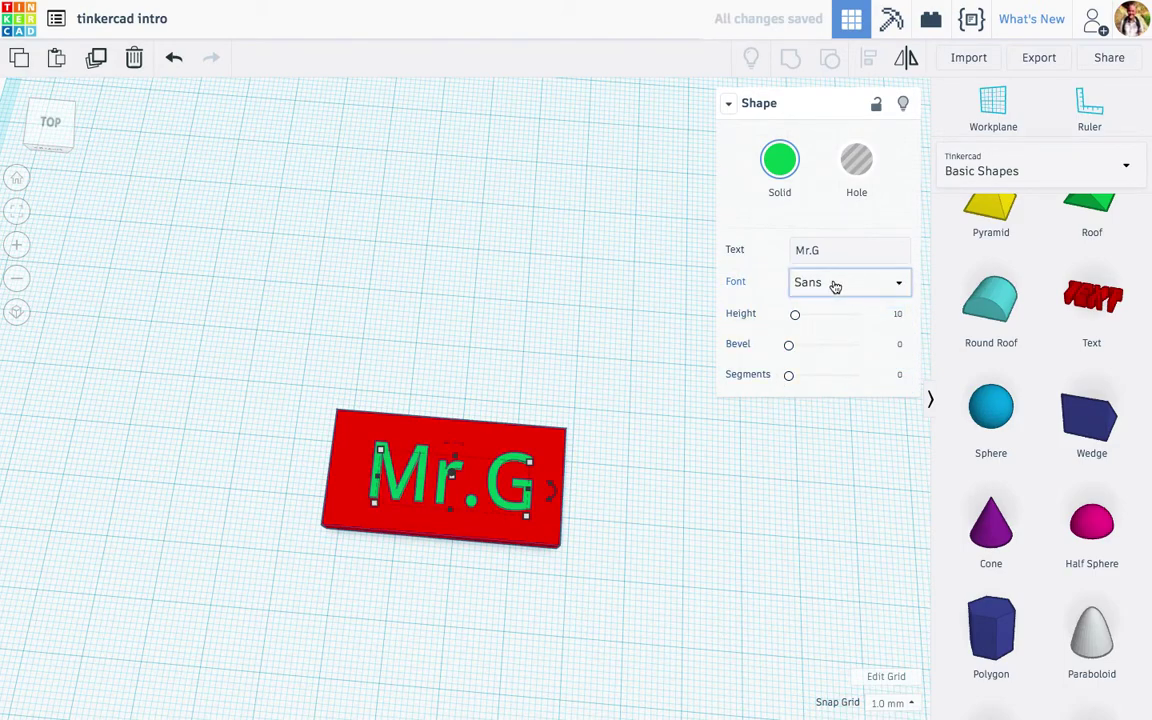
left_click(833, 285)
left_click(818, 359)
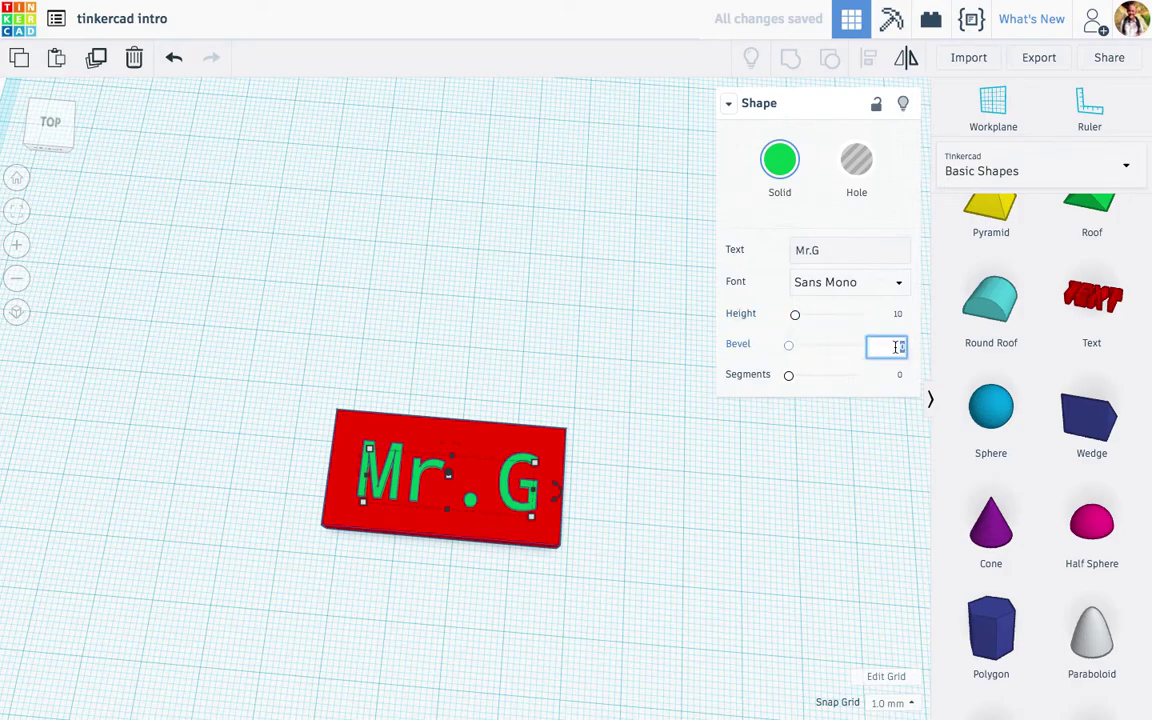
Set the lettering's bevel to 0.5.
key("Return")
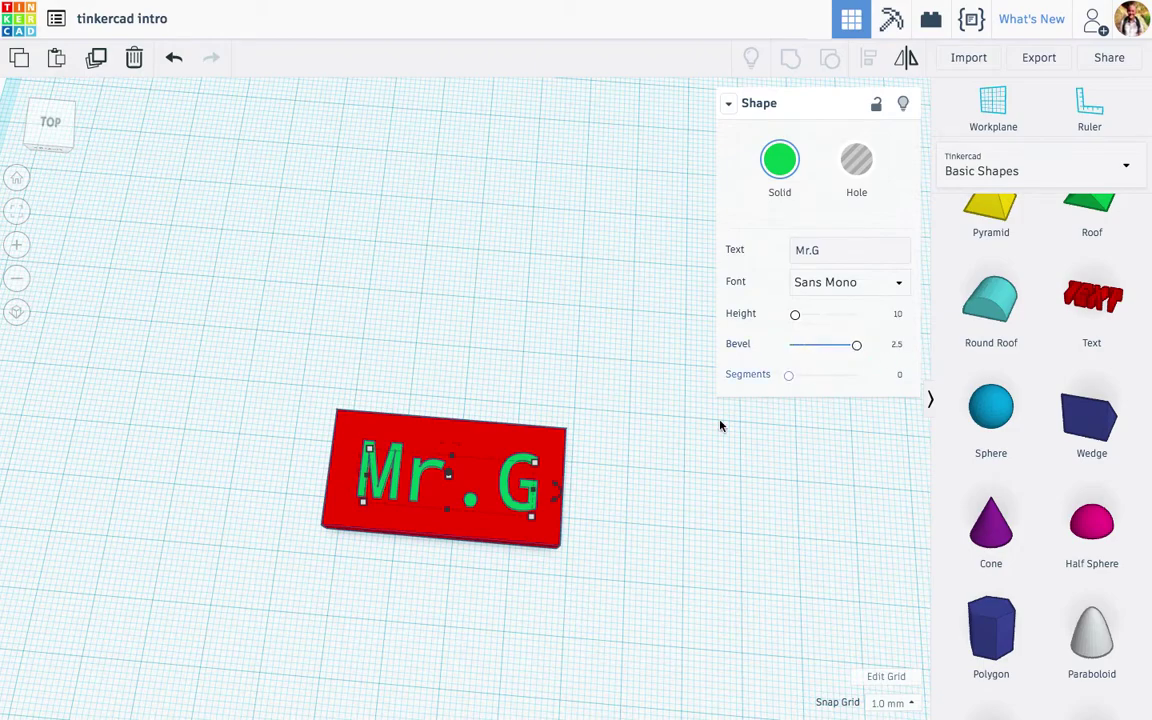
left_click(897, 344)
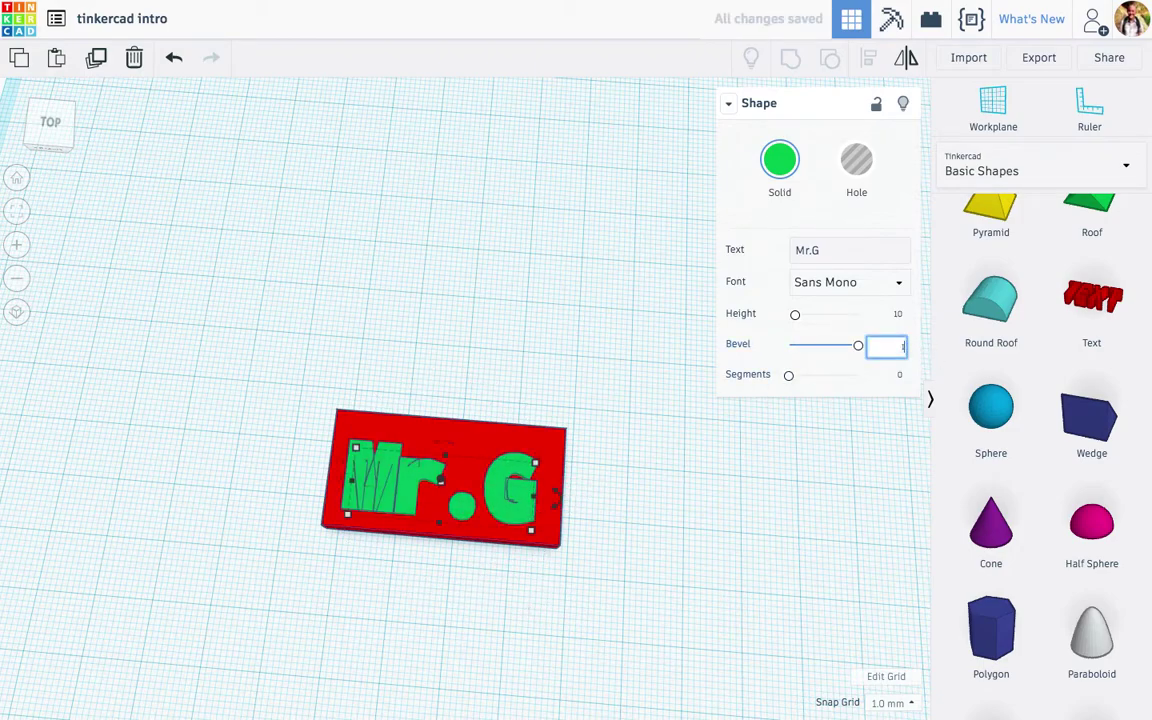
left_click(883, 410)
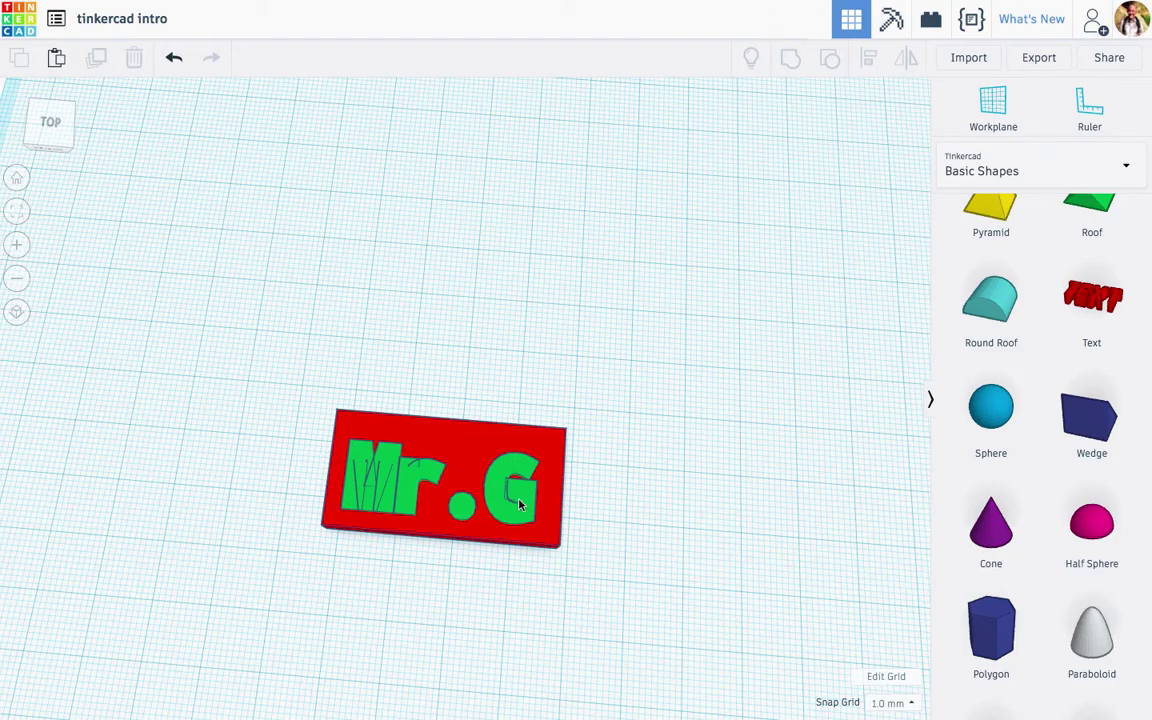
left_click(452, 452)
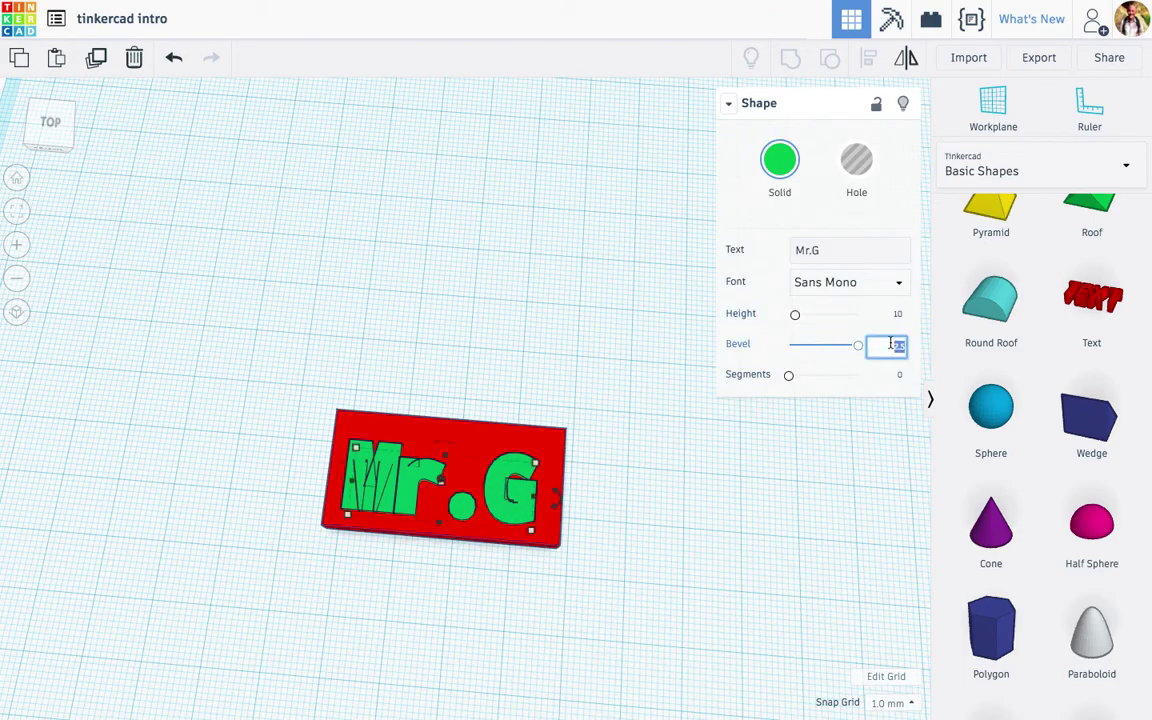
left_click(597, 550)
left_click(495, 500)
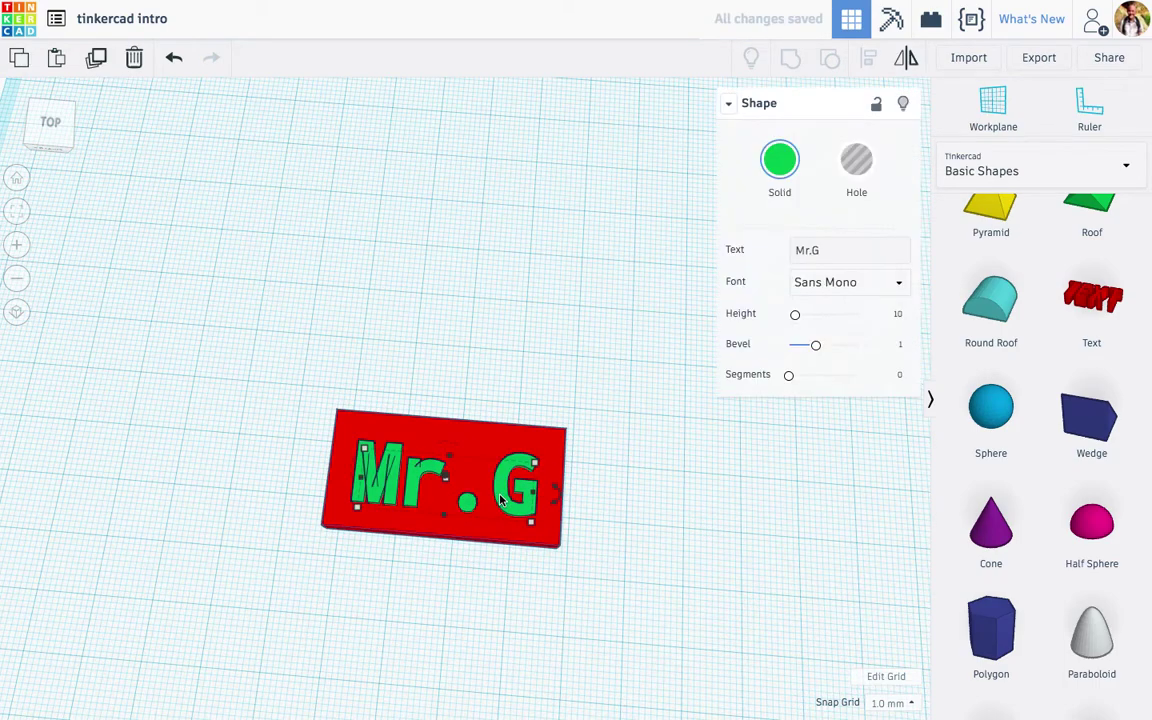
left_click(898, 348)
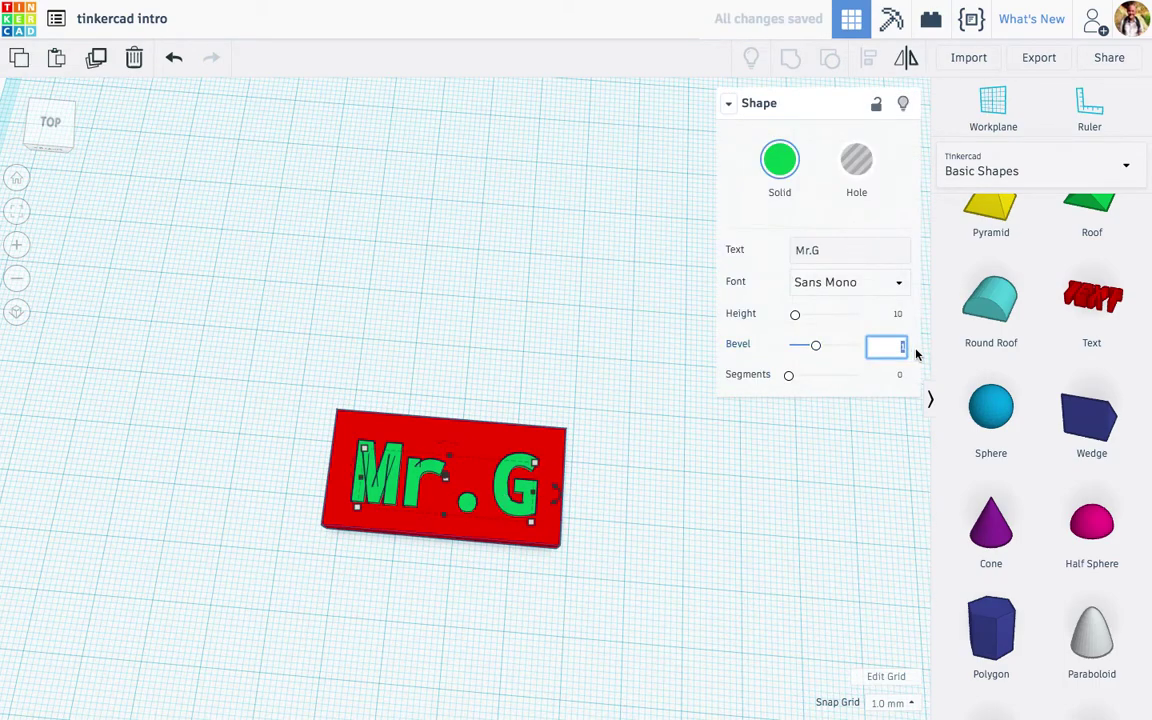
type("0.5")
key("Return")
left_click(617, 591)
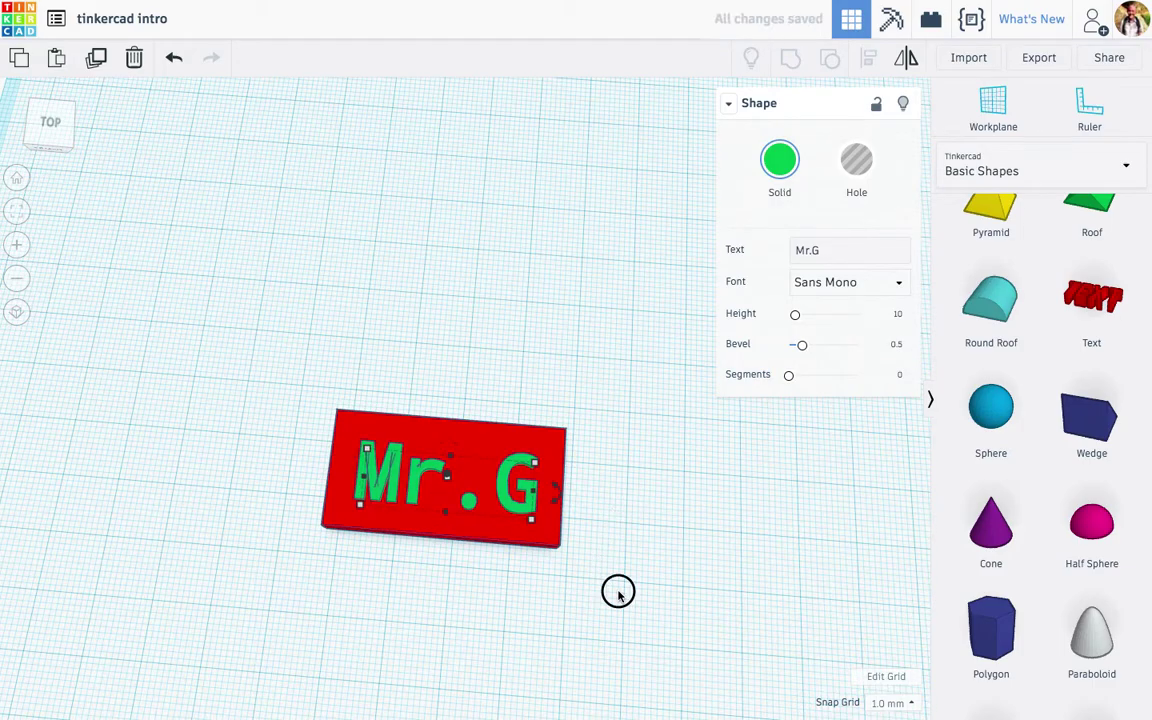
Set the lettering's Segments slider to 5 to round the bevelled edges.
scroll(415, 522, "up", 3)
right_click_drag(416, 522, 413, 460)
scroll(345, 540, "up", 5)
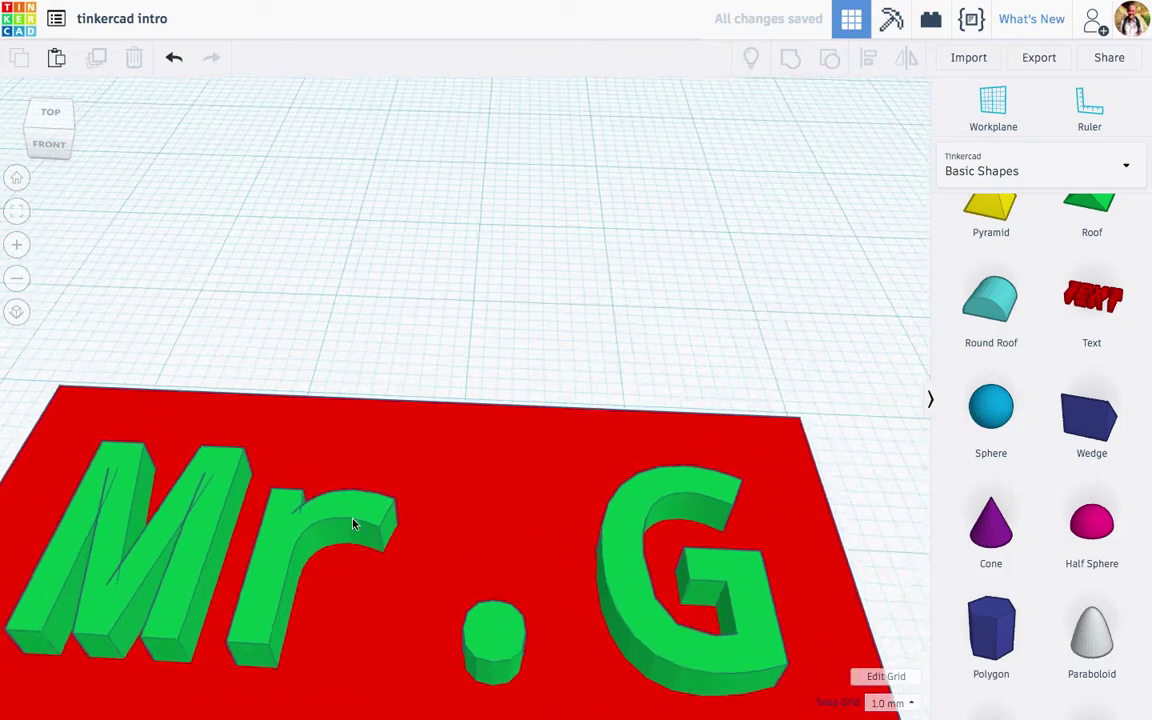
left_click(355, 535)
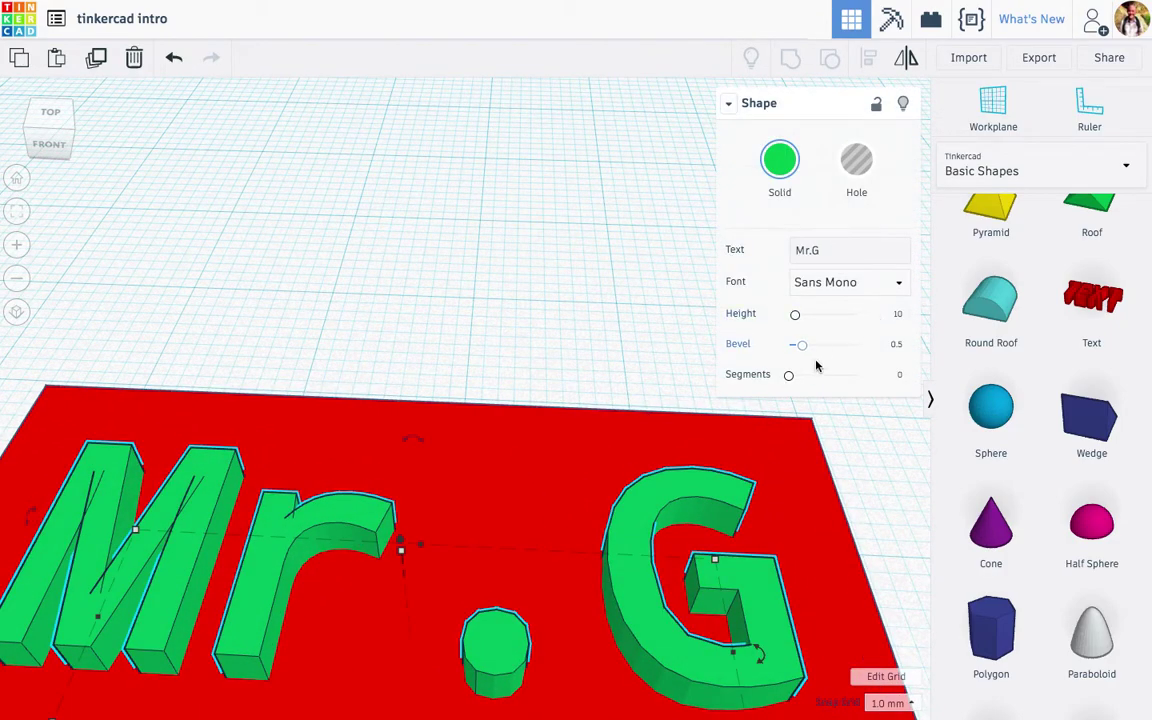
left_click_drag(791, 377, 857, 375)
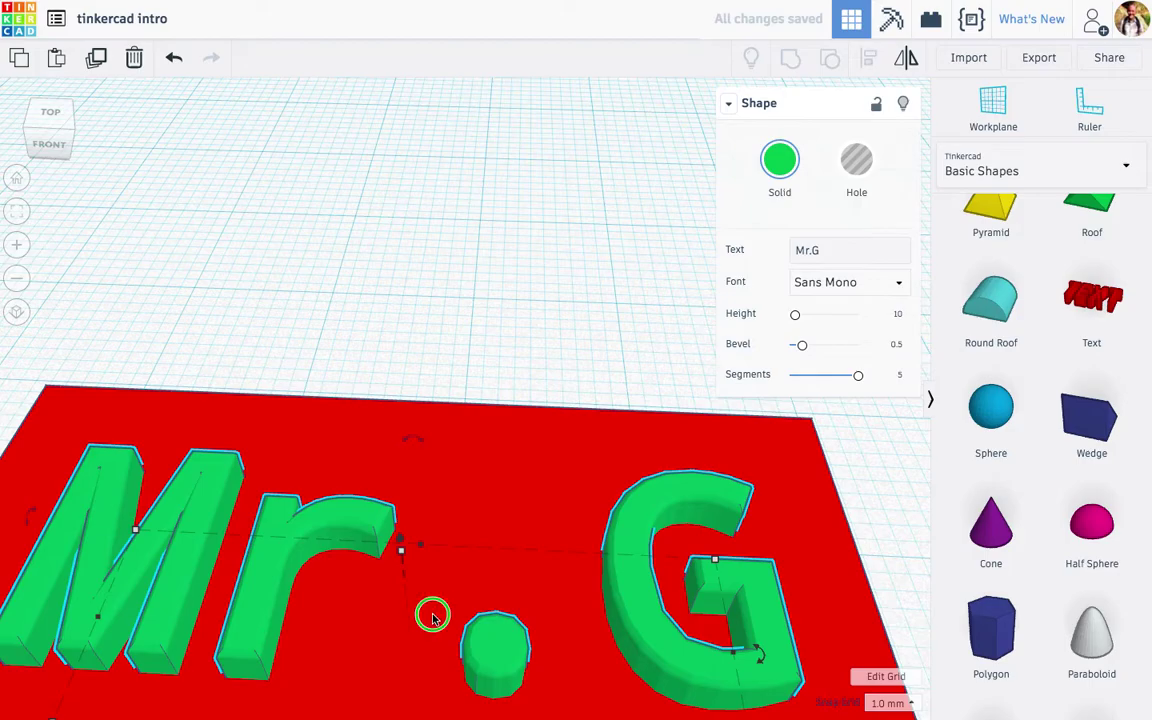
mouse_move(432, 617)
right_mouse_down()
mouse_move(440, 568)
mouse_move(411, 558)
mouse_move(445, 589)
mouse_move(435, 632)
right_mouse_up()
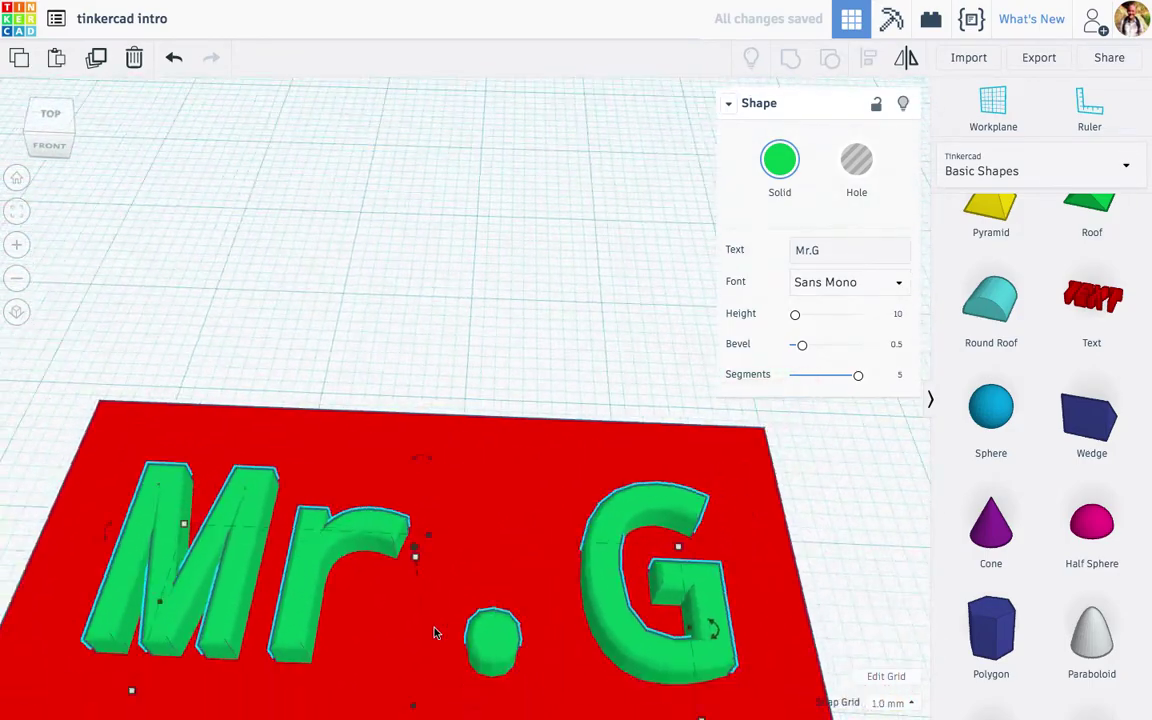
scroll(435, 632, "down", 6)
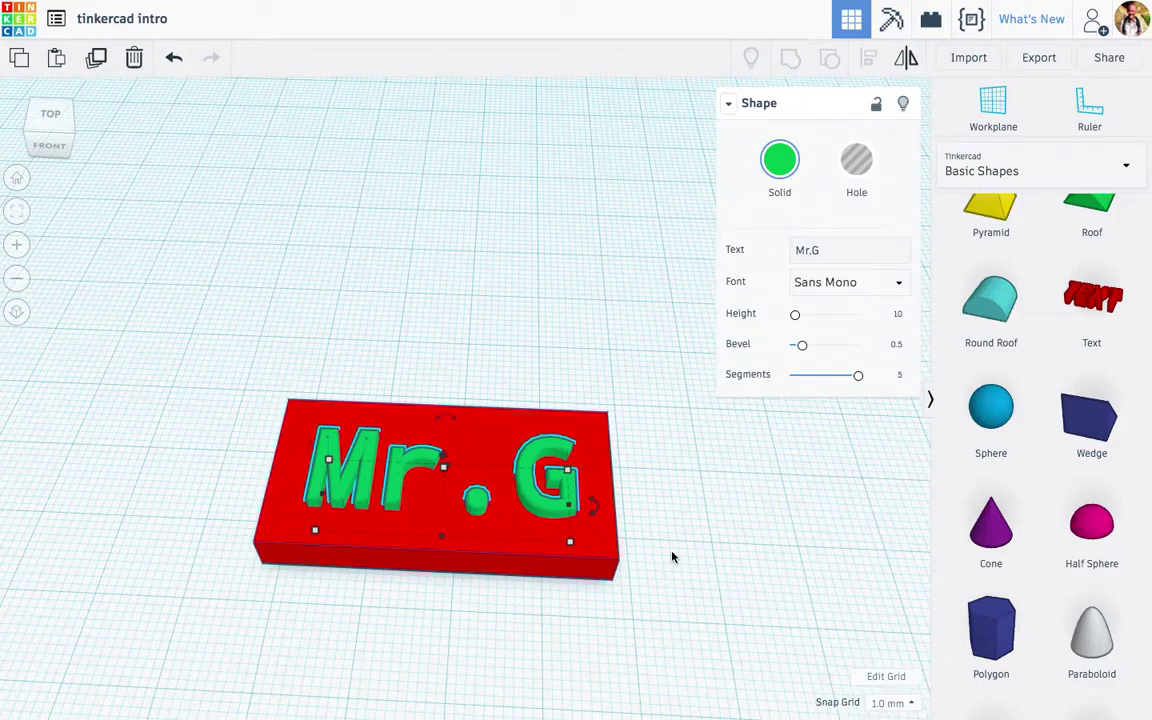
left_click(676, 540)
Turn the green lettering into a hole.
left_click(535, 458)
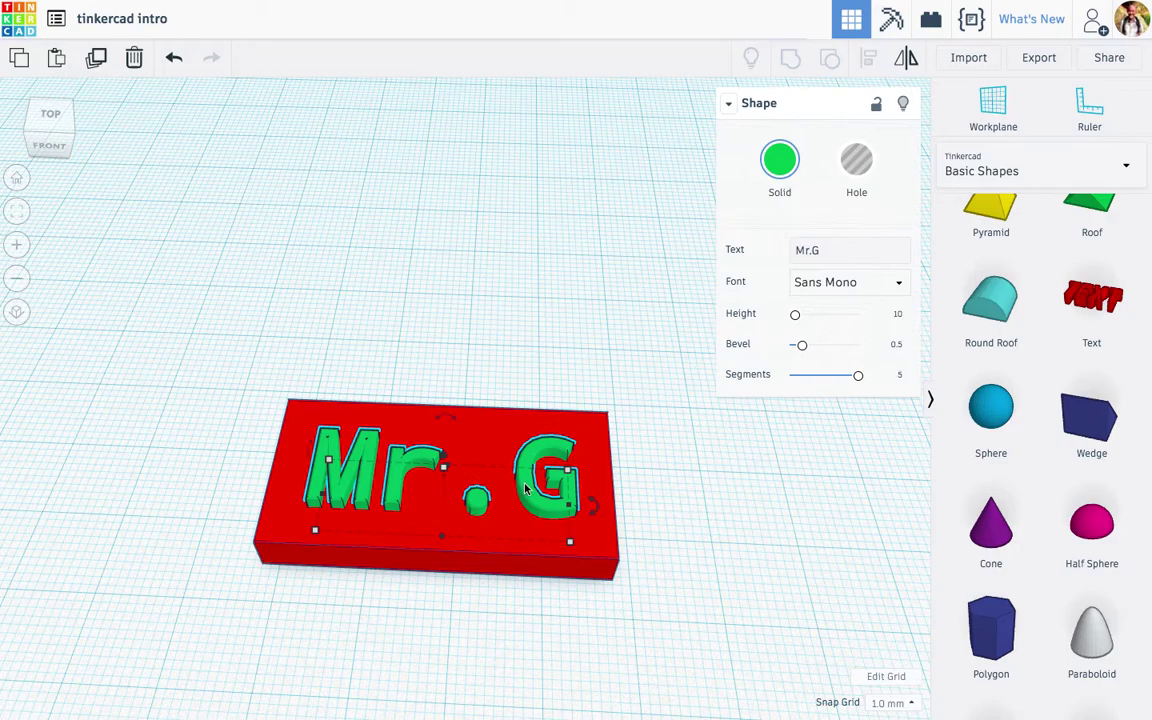
left_click(862, 164)
left_click(741, 589)
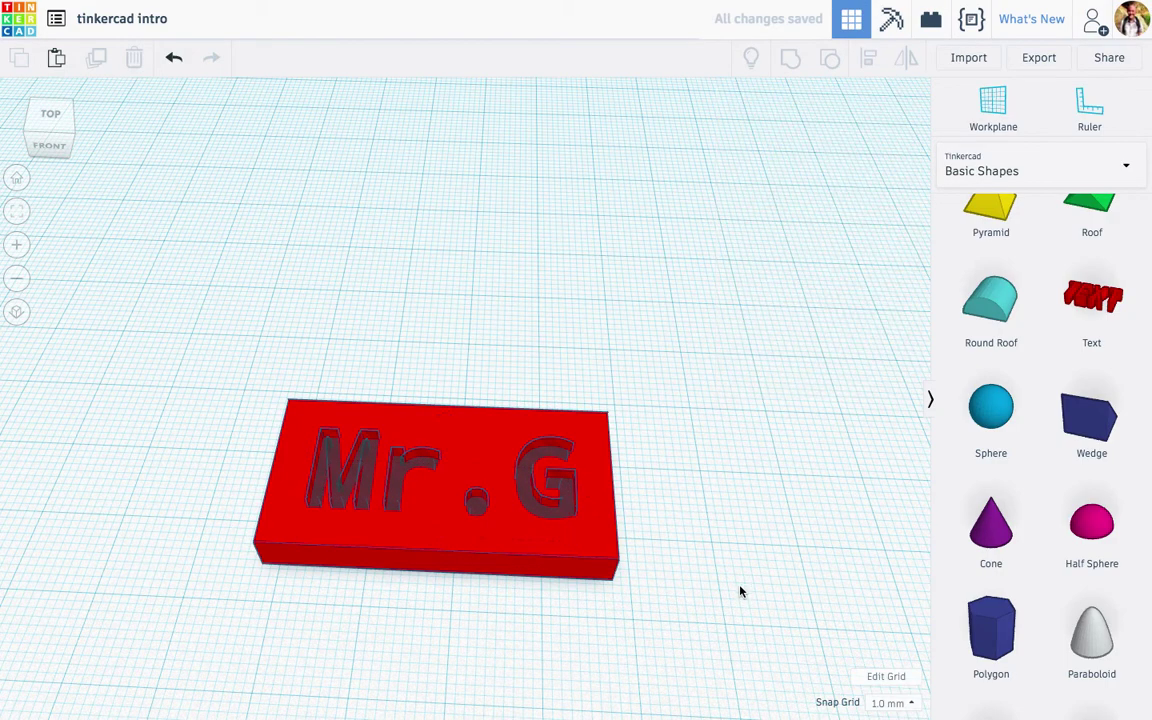
left_click(691, 604)
Group the lettering hole with the red plate and drop a sphere onto the workplane.
left_click_drag(691, 604, 188, 364)
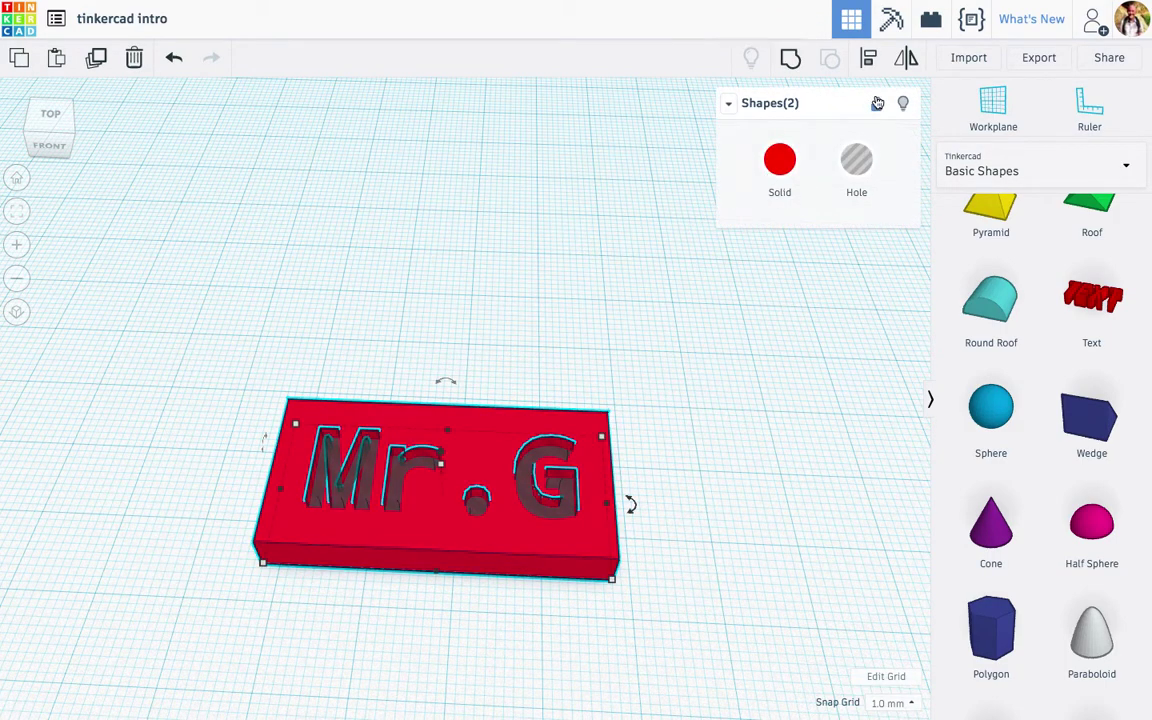
left_click(787, 62)
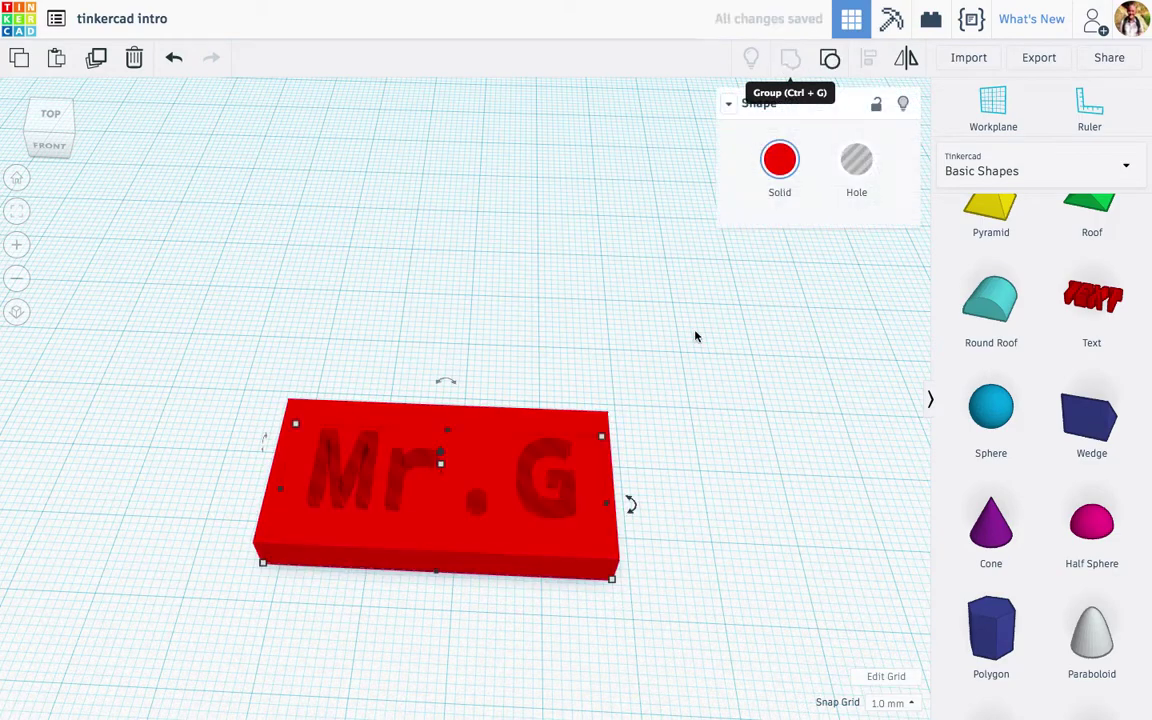
left_click(711, 572)
right_click_drag(711, 572, 712, 609)
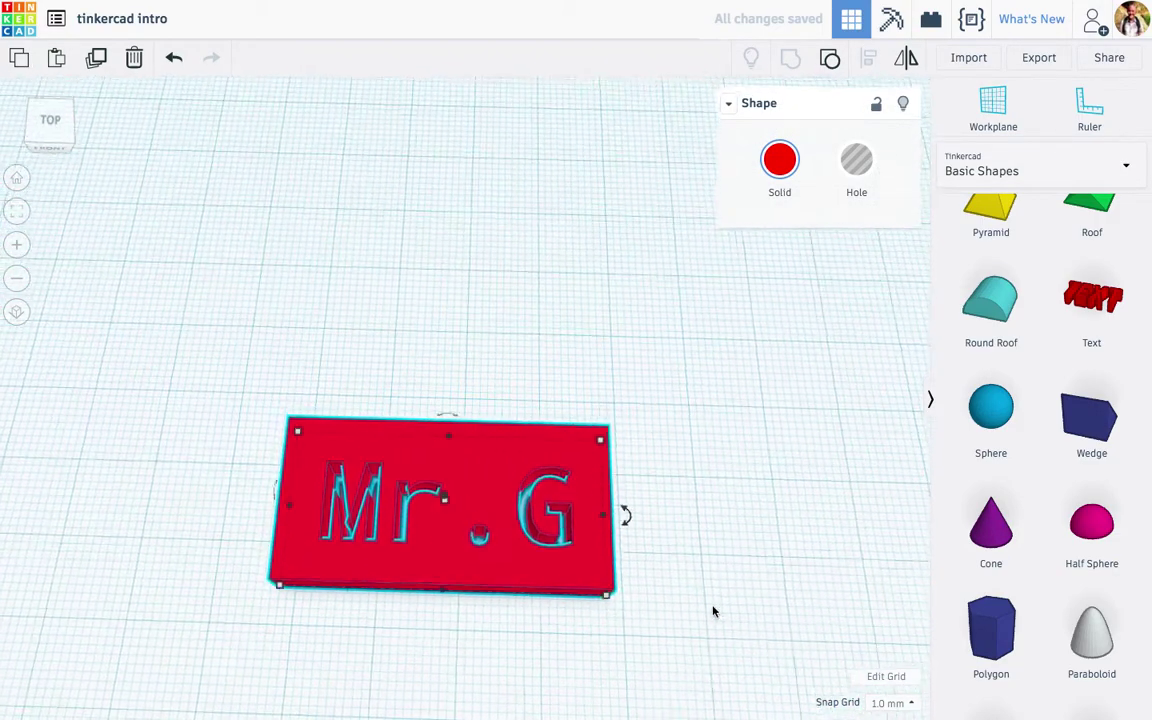
left_click(713, 609)
scroll(619, 567, "up", 3)
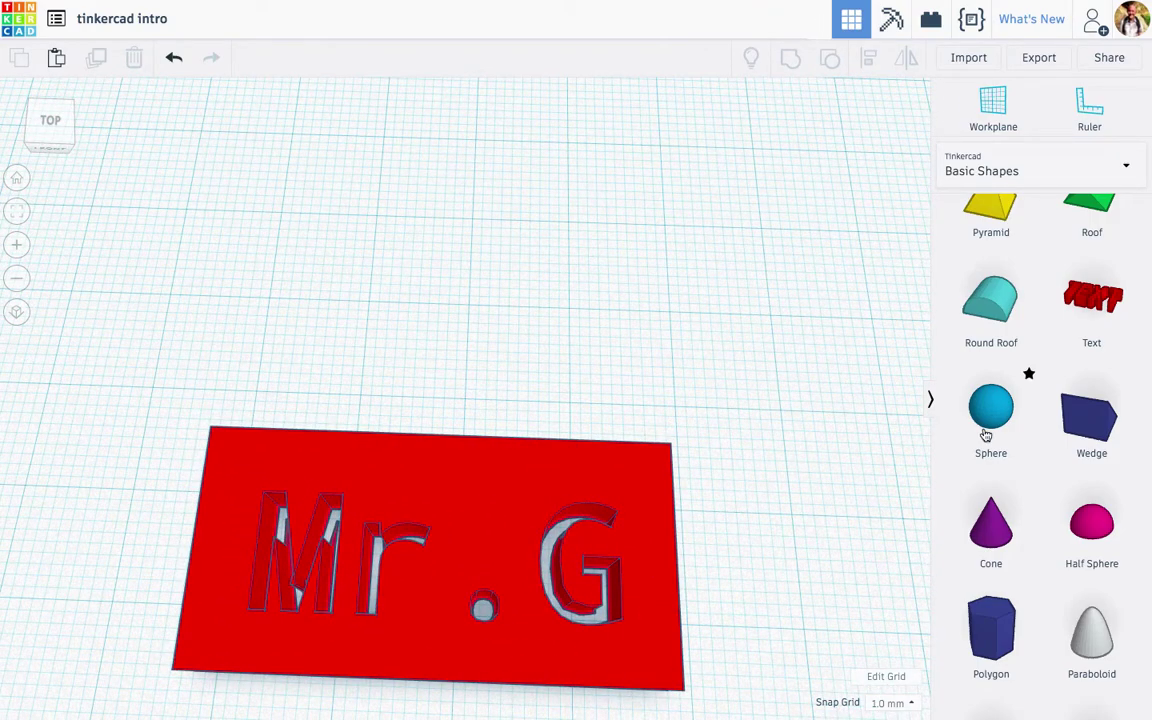
left_click_drag(986, 435, 661, 437)
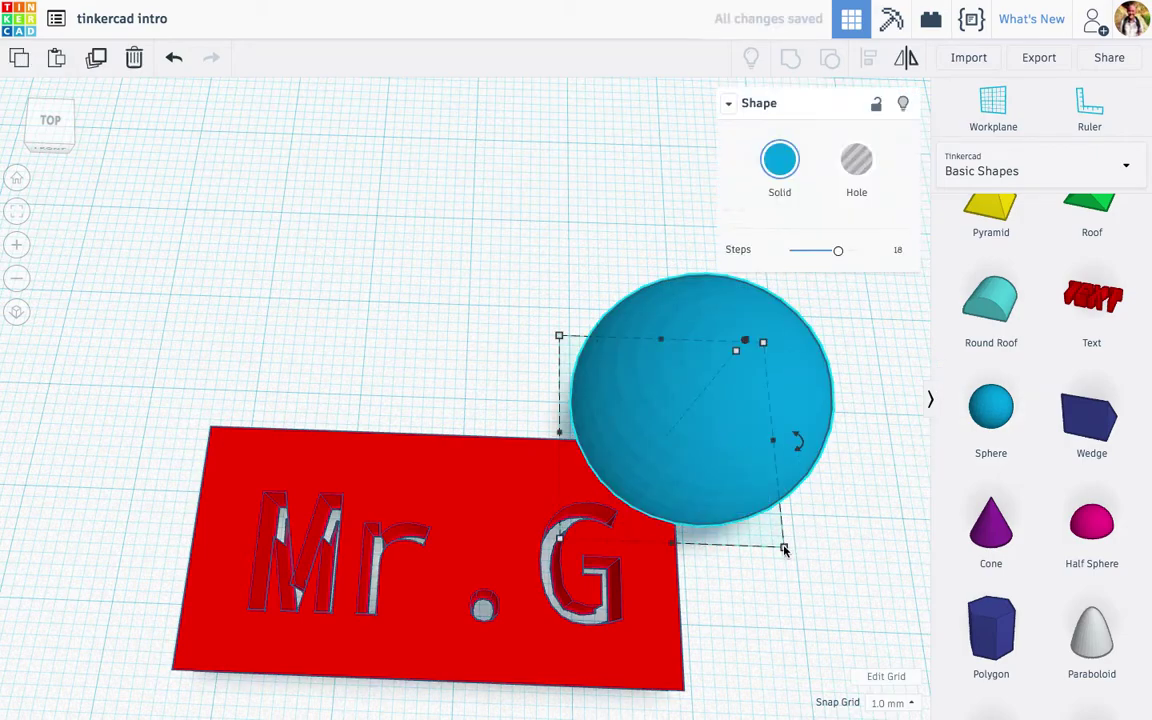
Reshape the sphere into a small, tall ellipsoid piercing through the red plate.
left_click_drag(783, 549, 600, 374)
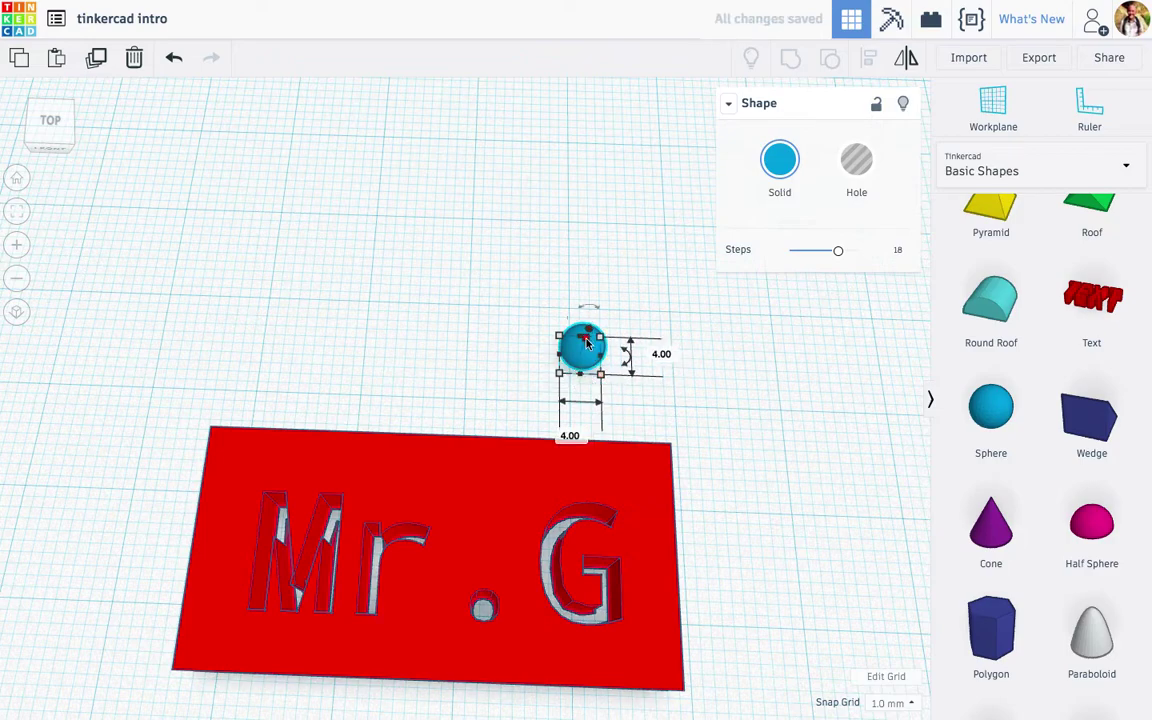
left_click_drag(601, 313, 630, 230)
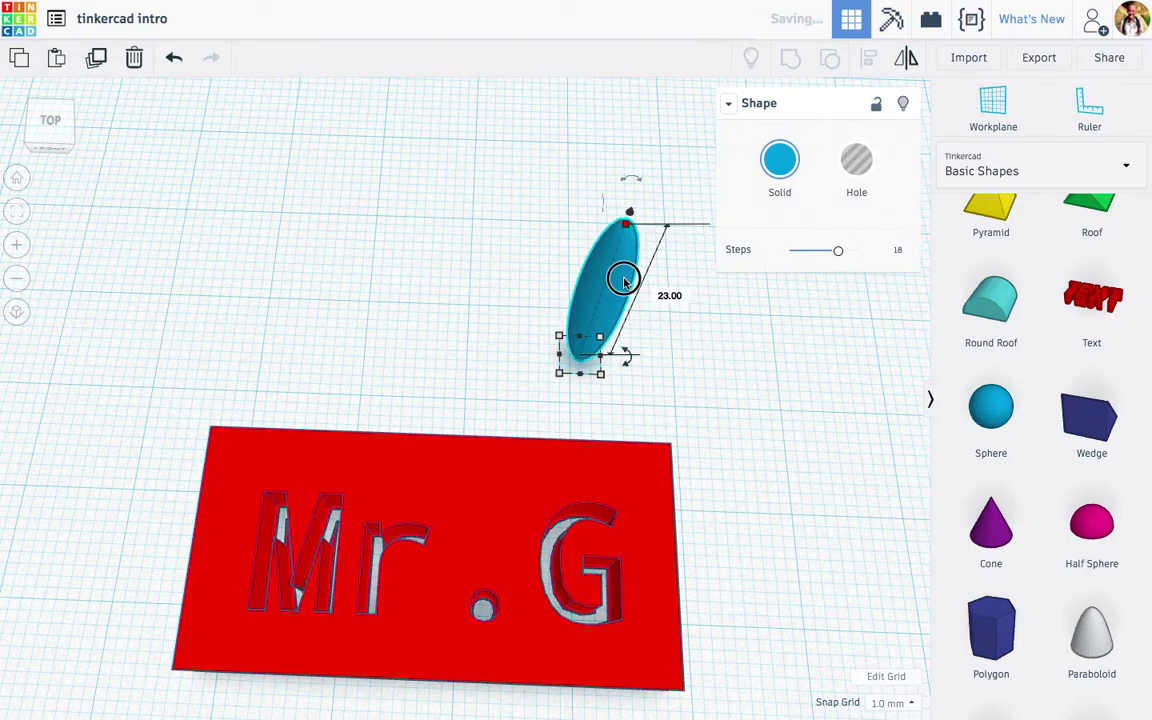
left_click_drag(620, 275, 500, 467)
right_click_drag(609, 376, 367, 262)
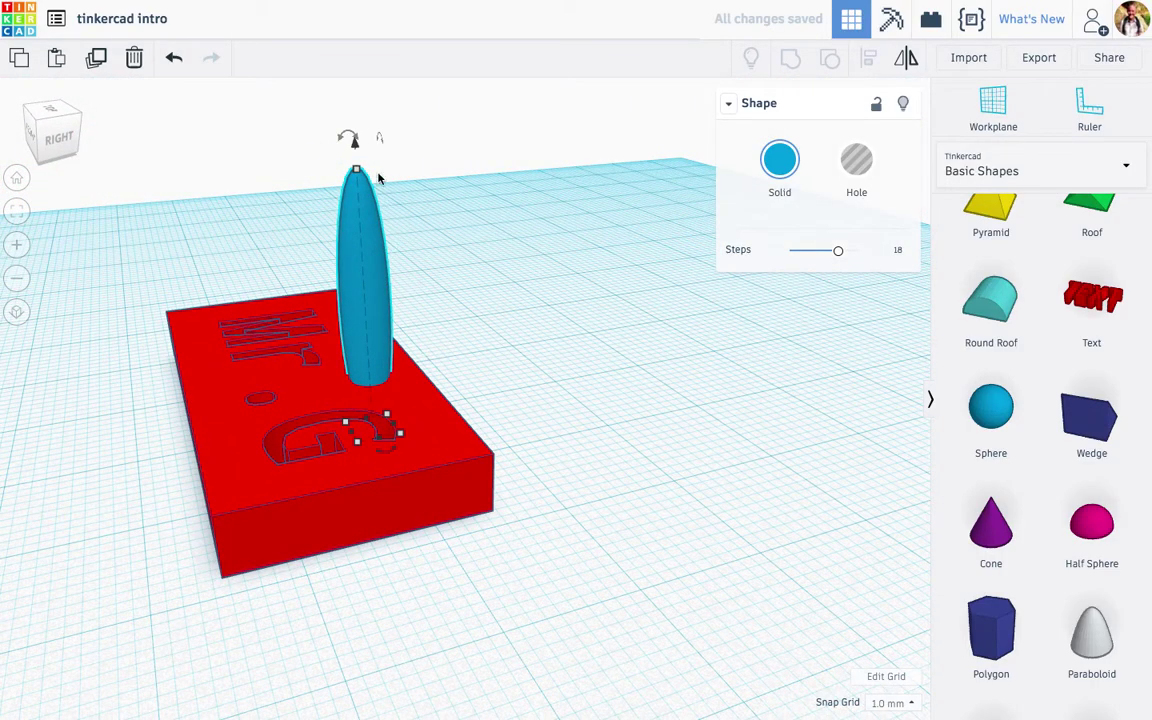
left_click(348, 138)
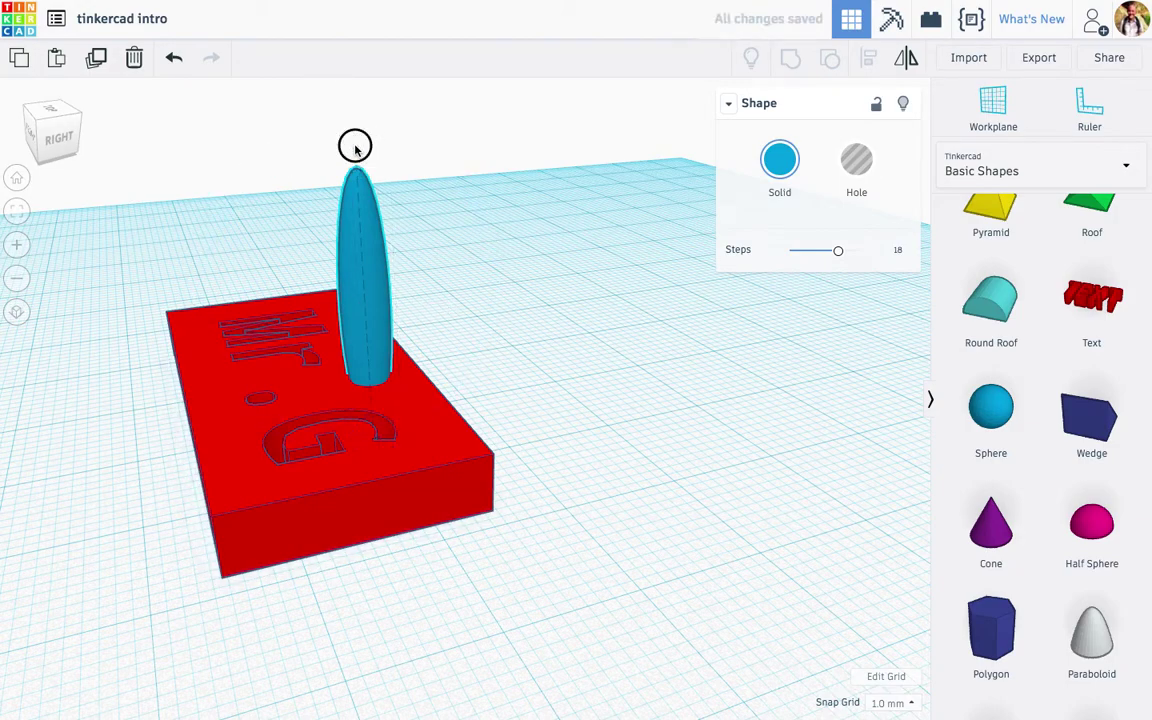
left_click_drag(356, 168, 372, 280)
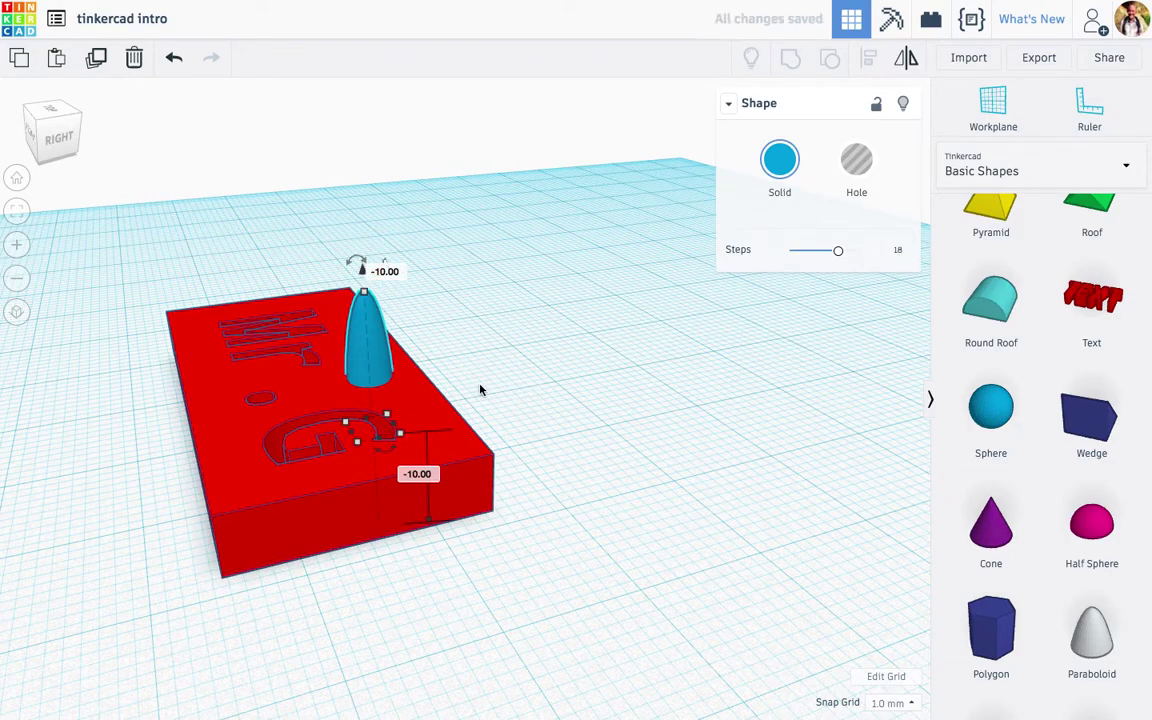
mouse_move(501, 386)
right_mouse_down()
mouse_move(452, 327)
mouse_move(421, 335)
mouse_move(468, 355)
mouse_move(500, 391)
right_mouse_up()
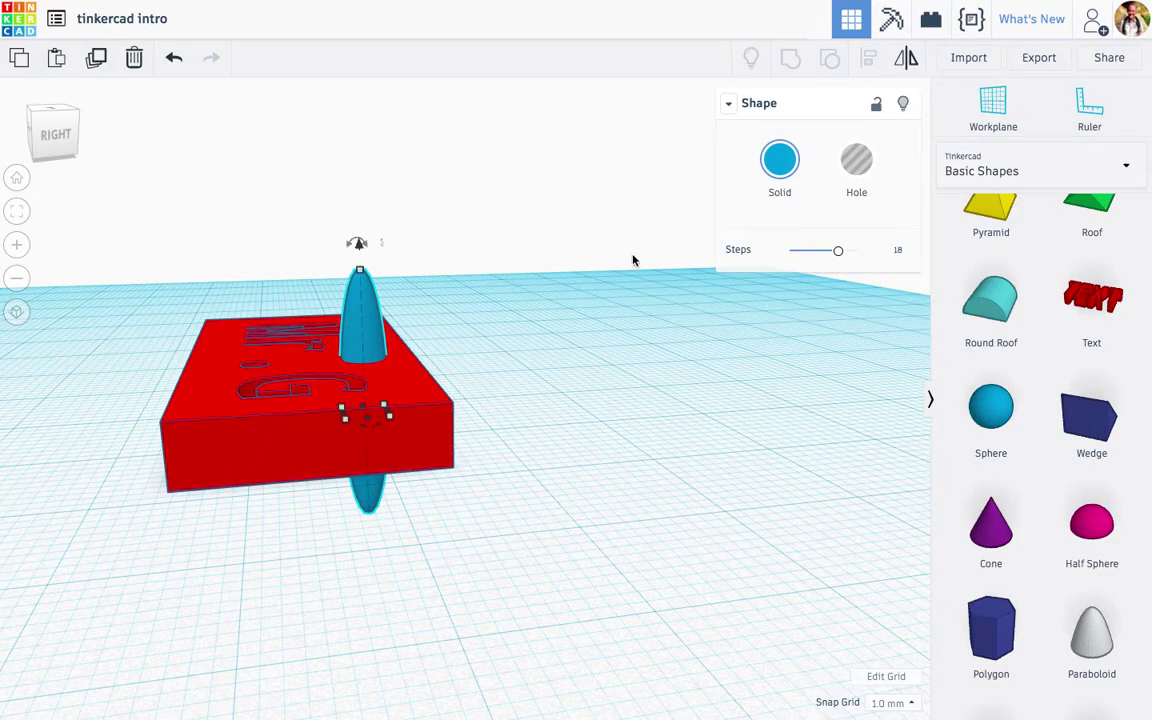
Set the blue ellipsoid to Hole and group it with the plate to punch it through.
left_click(872, 165)
left_click_drag(572, 470, 214, 270)
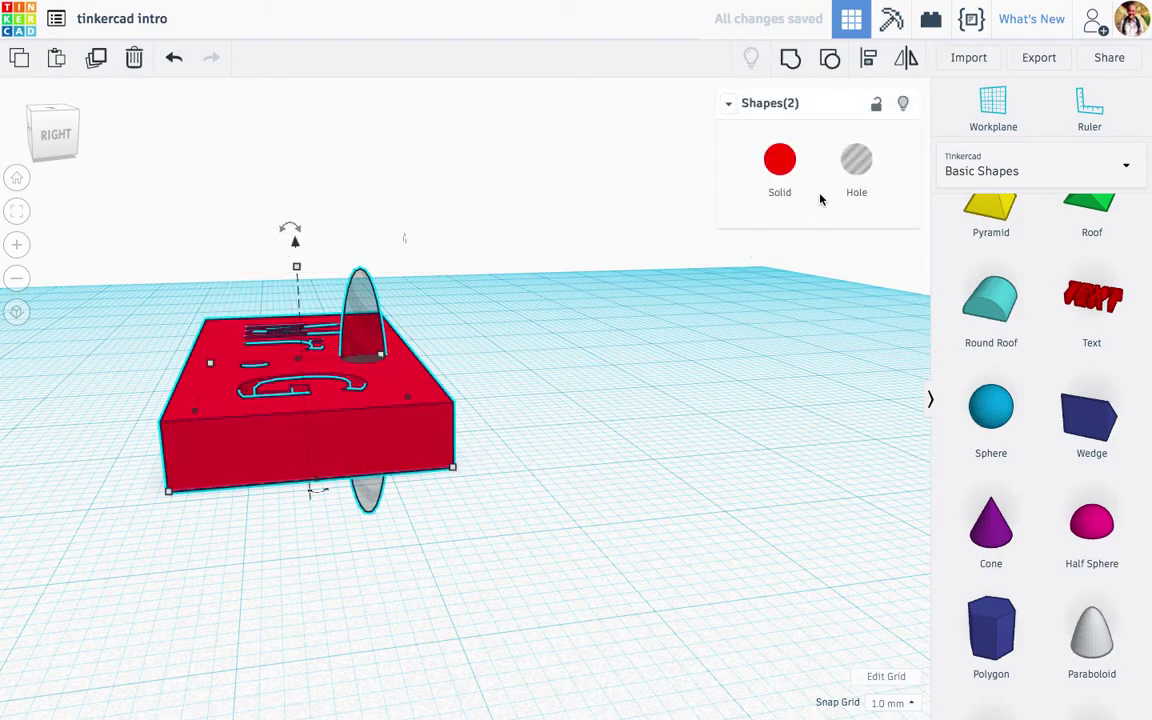
left_click(827, 60)
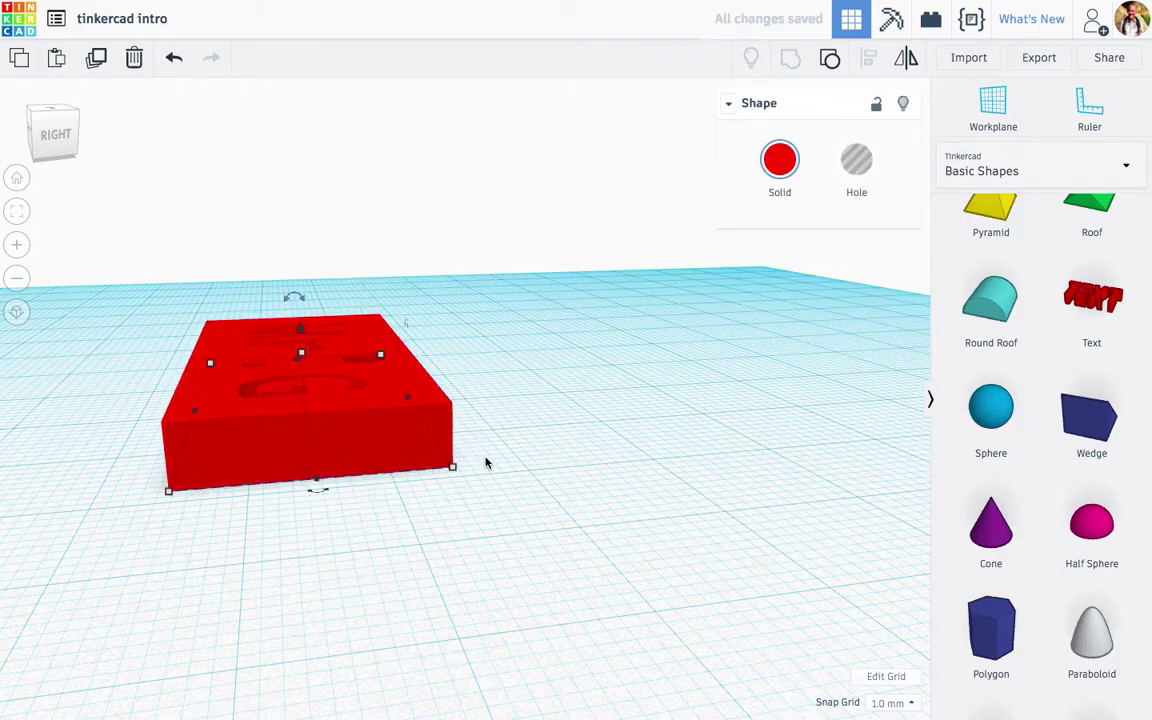
right_click_drag(486, 463, 689, 548)
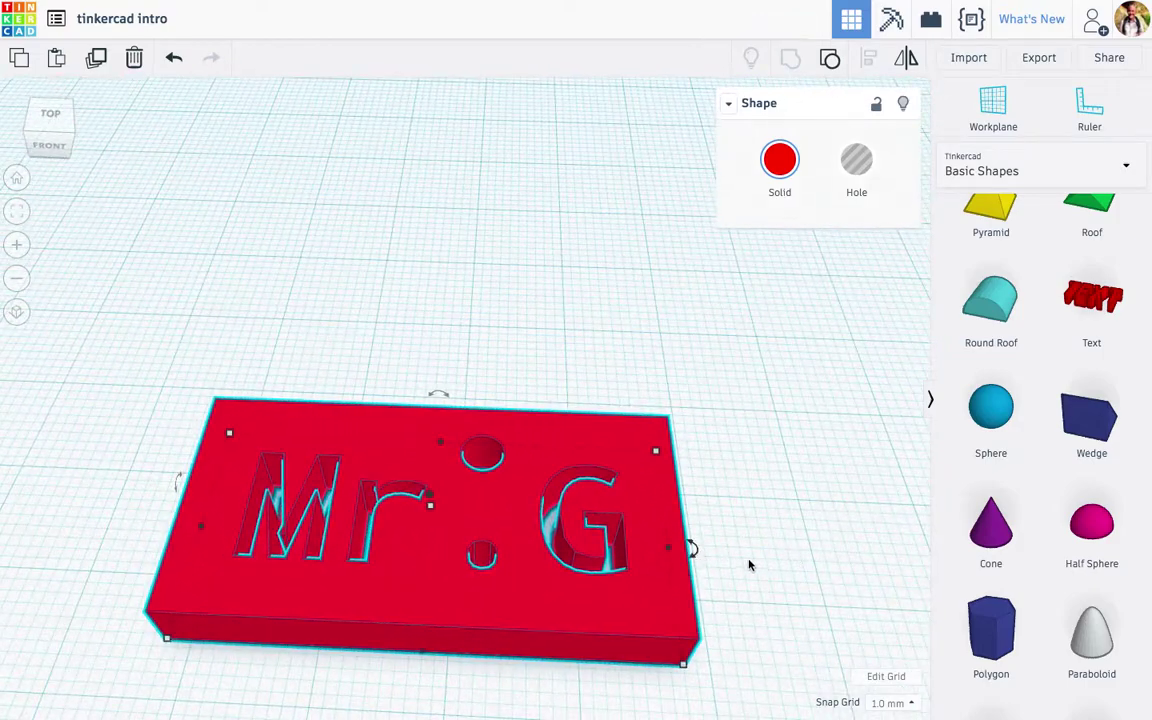
left_click_drag(991, 523, 340, 502)
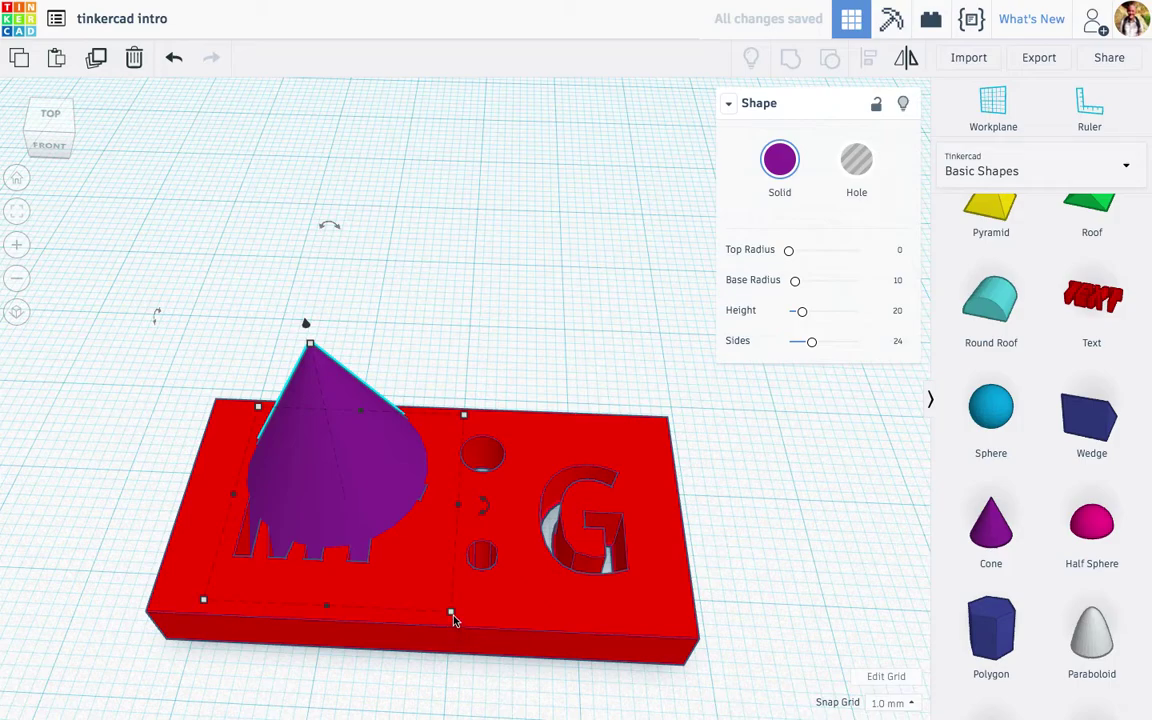
Shrink the new cone's base and height to a small size.
left_click_drag(452, 614, 329, 468)
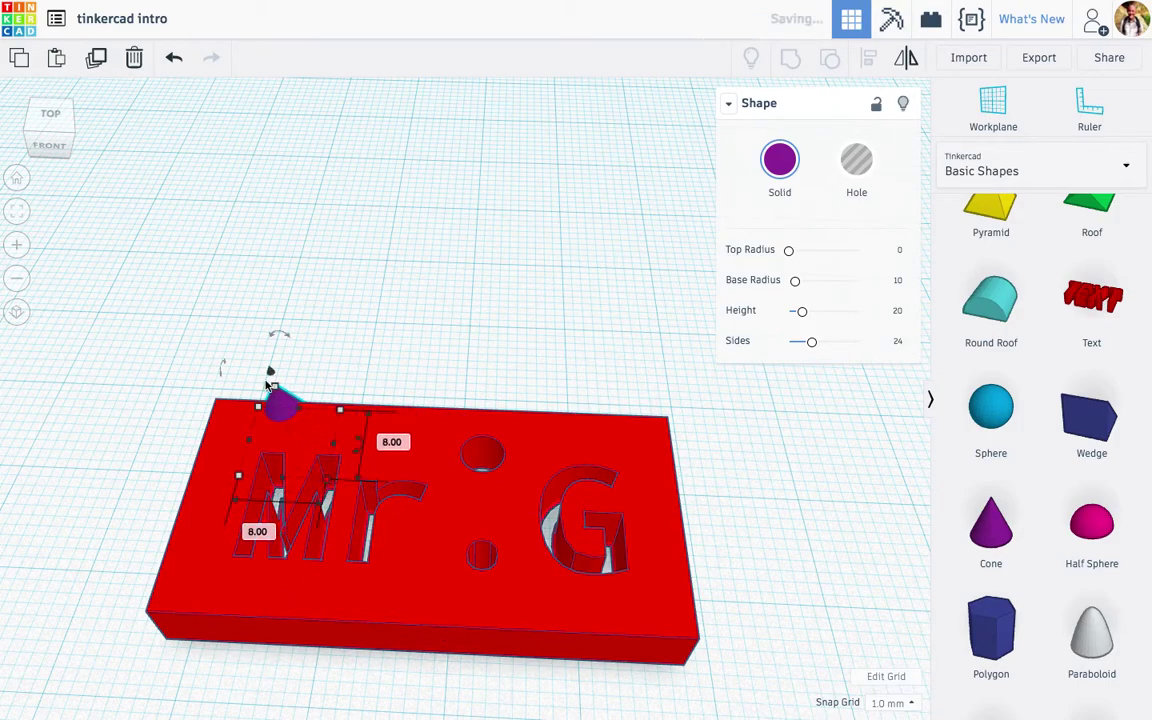
left_click_drag(270, 371, 249, 244)
right_click_drag(579, 442, 581, 393)
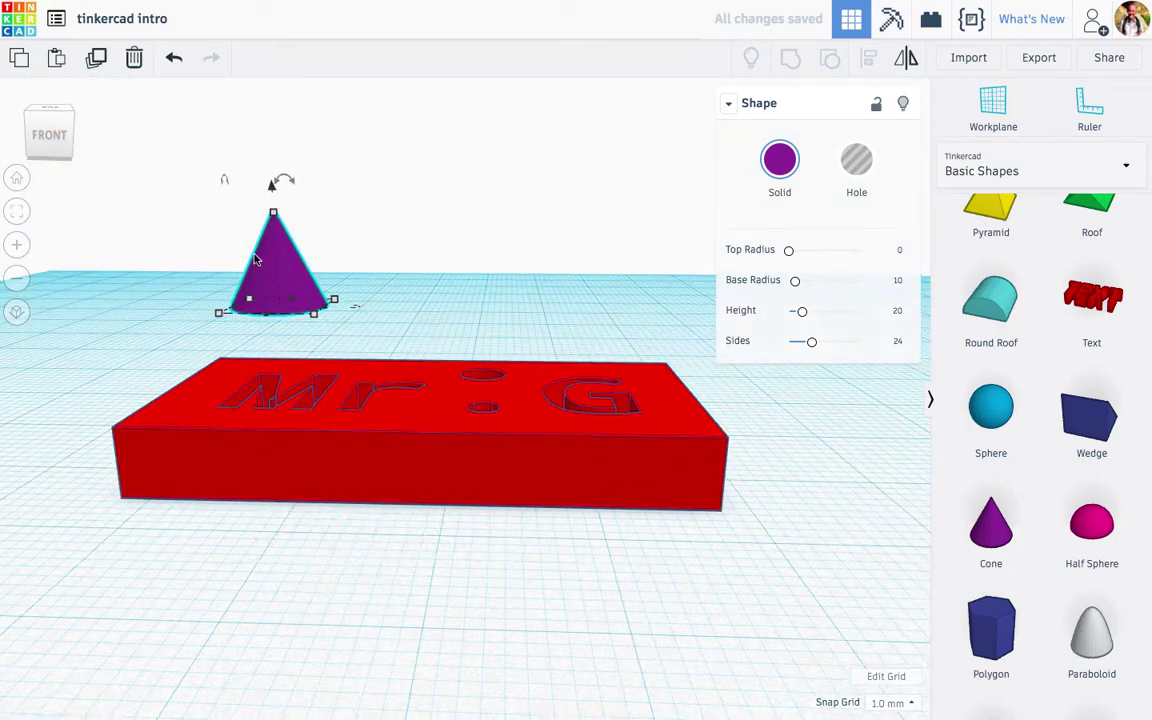
left_click(409, 398)
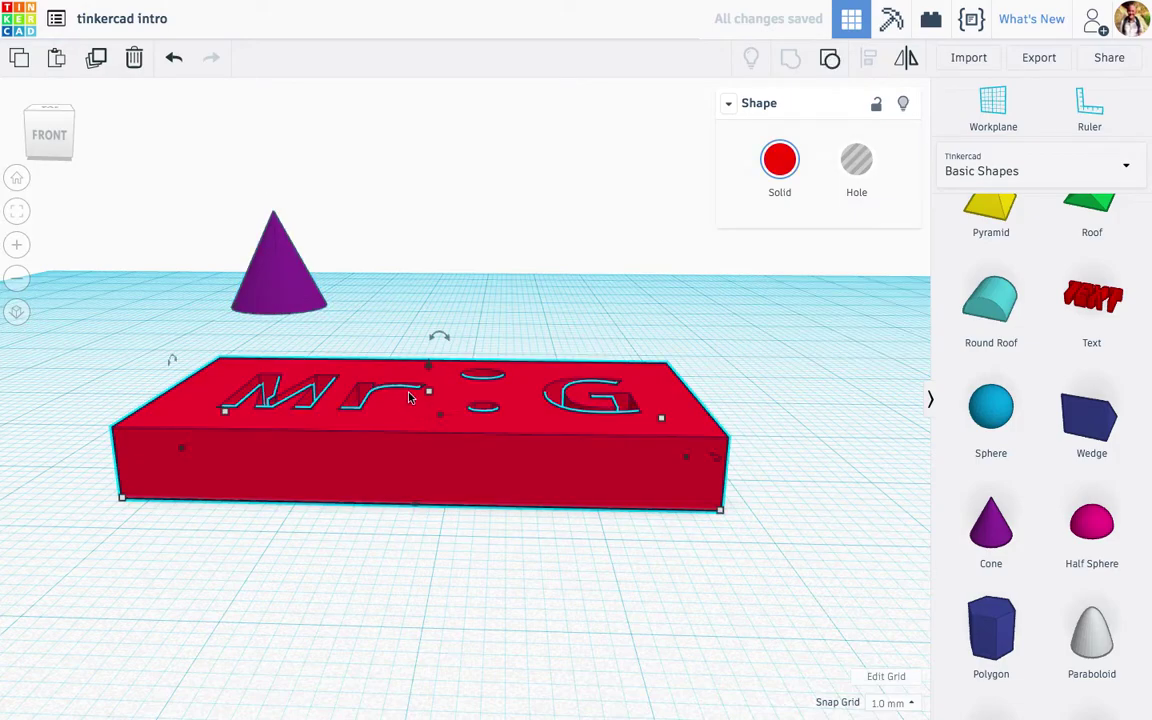
mouse_move(431, 398)
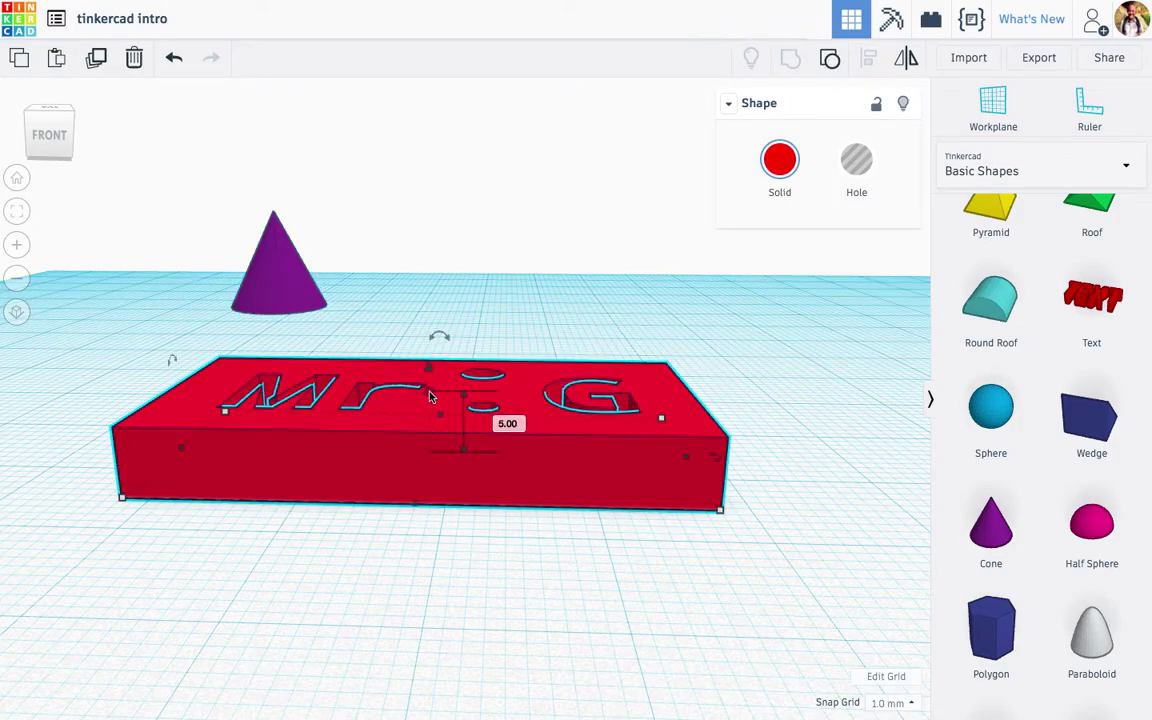
Raise the purple cone onto the plate top and move it to the top-left corner.
left_click(278, 268)
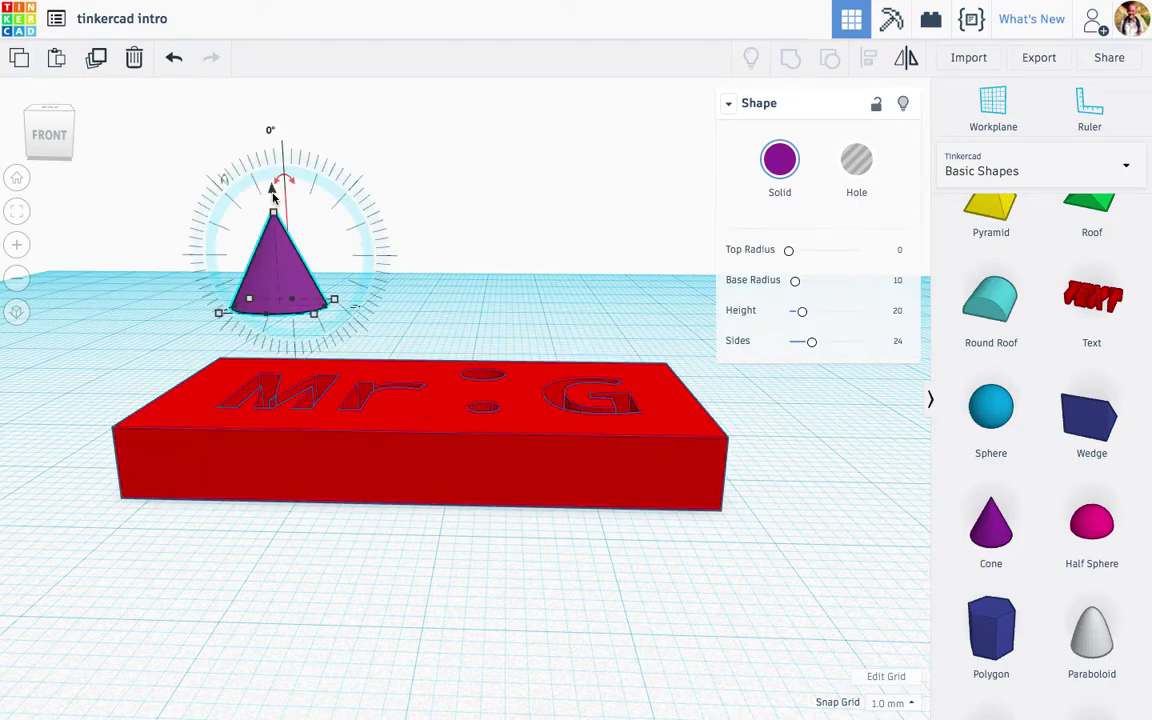
left_click_drag(273, 188, 275, 214)
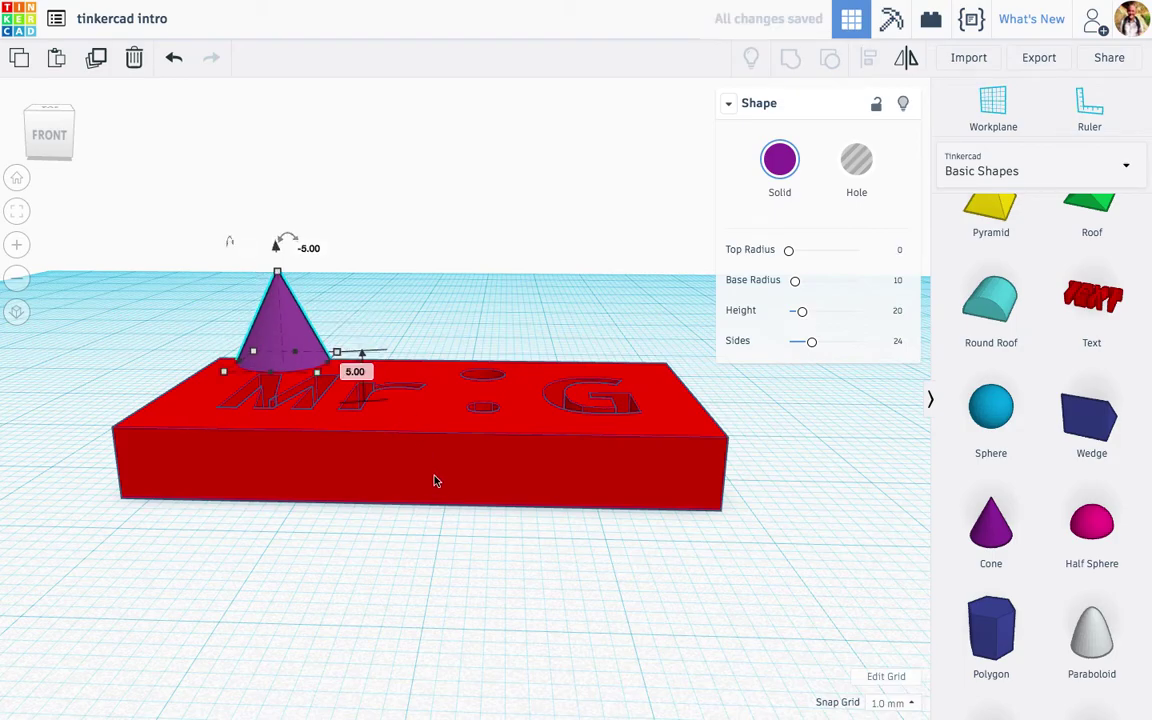
right_click_drag(435, 481, 437, 614)
left_click_drag(288, 455, 262, 494)
Shrink the cone's base further and paste a copy onto the plate.
left_click_drag(308, 540, 252, 491)
right_click_drag(252, 491, 338, 369)
key("ctrl+c")
key("ctrl+v")
left_click_drag(318, 392, 352, 440)
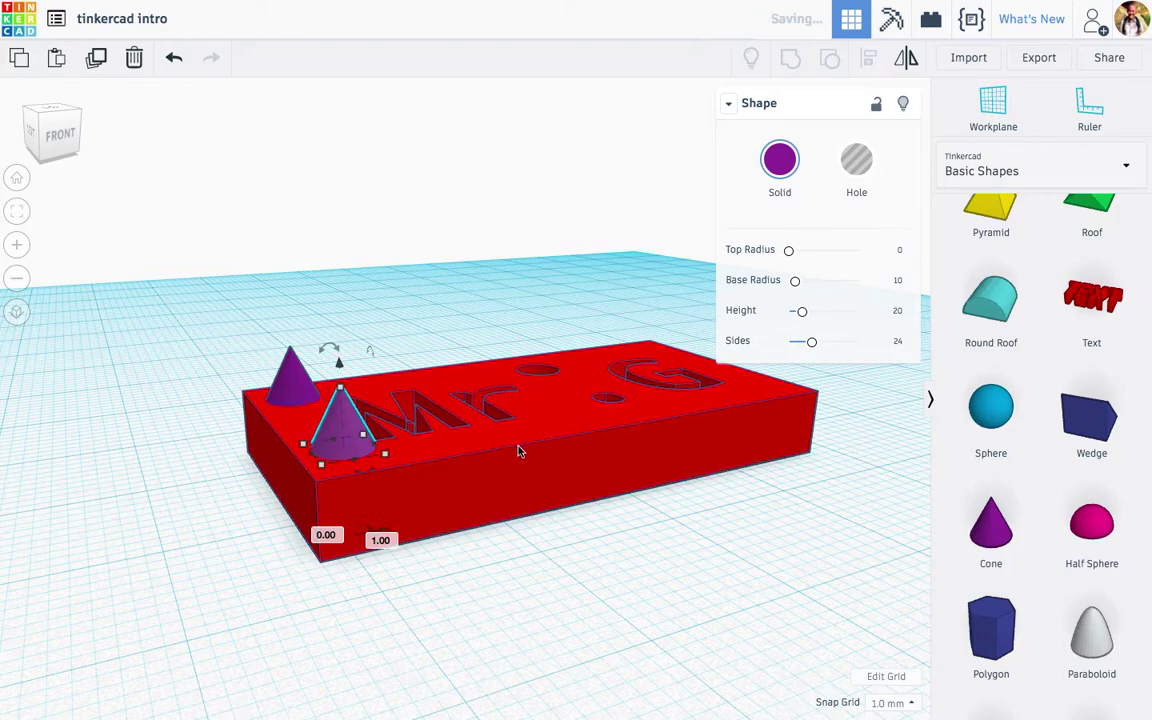
right_click_drag(440, 452, 389, 466)
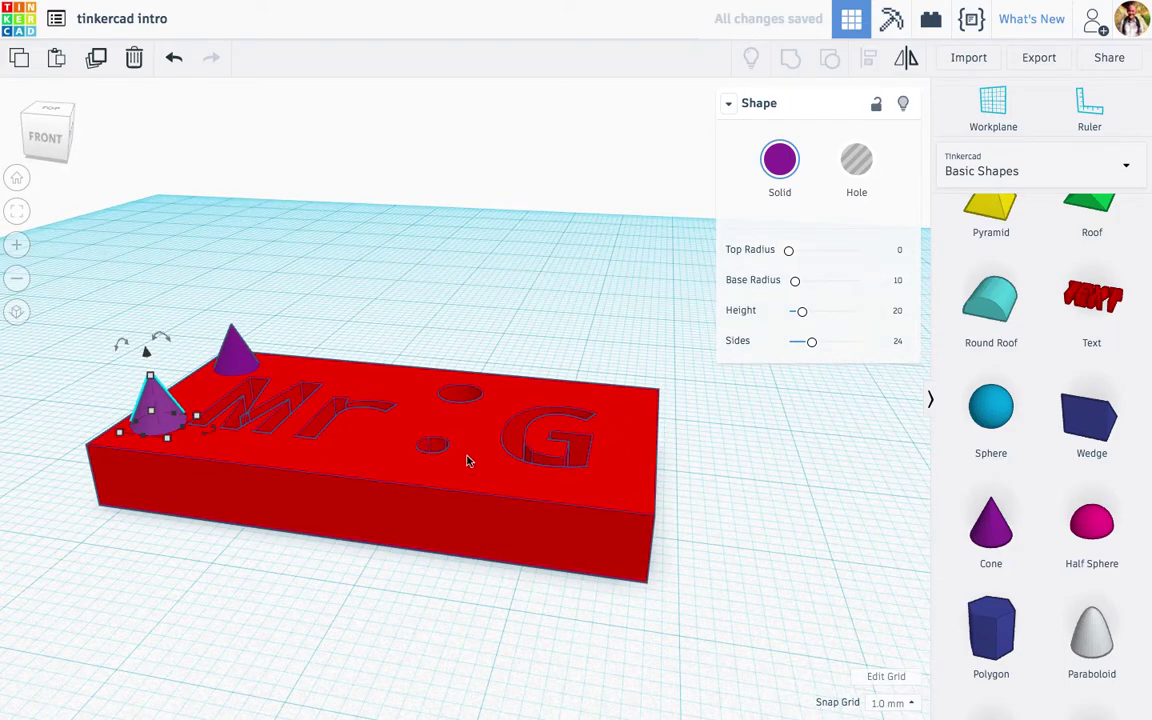
Paste a third cone and place it on the plate near the round hole.
key("ctrl+v")
left_click_drag(175, 410, 376, 453)
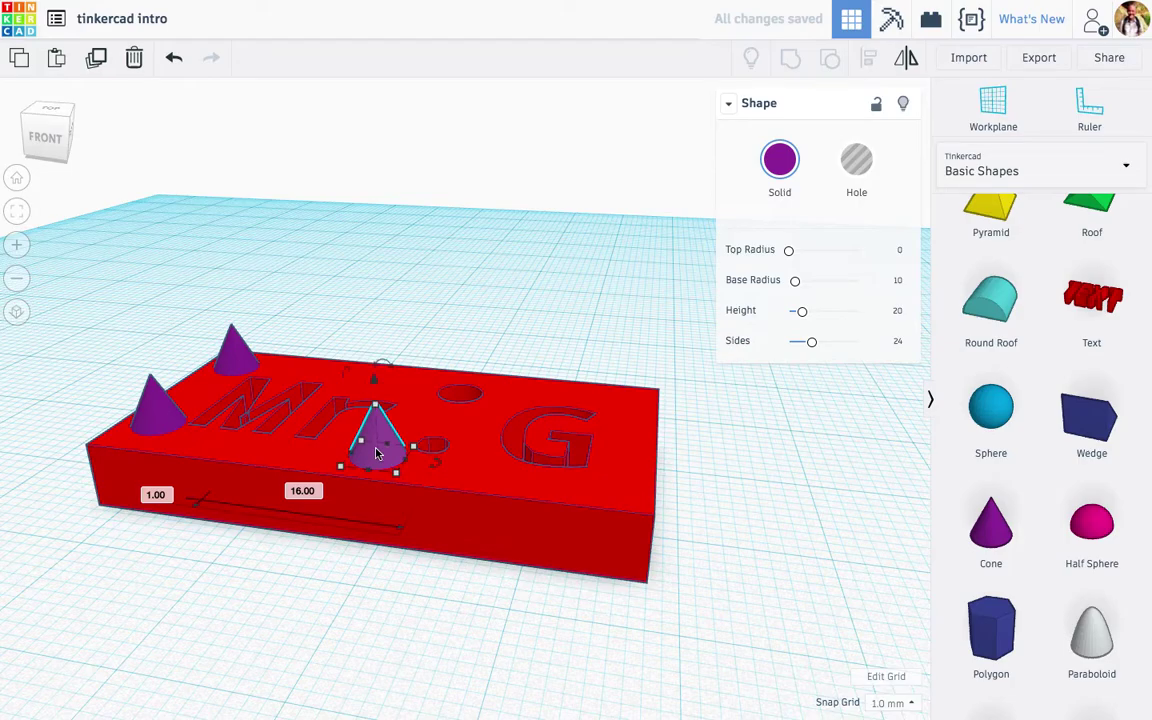
left_click(527, 600)
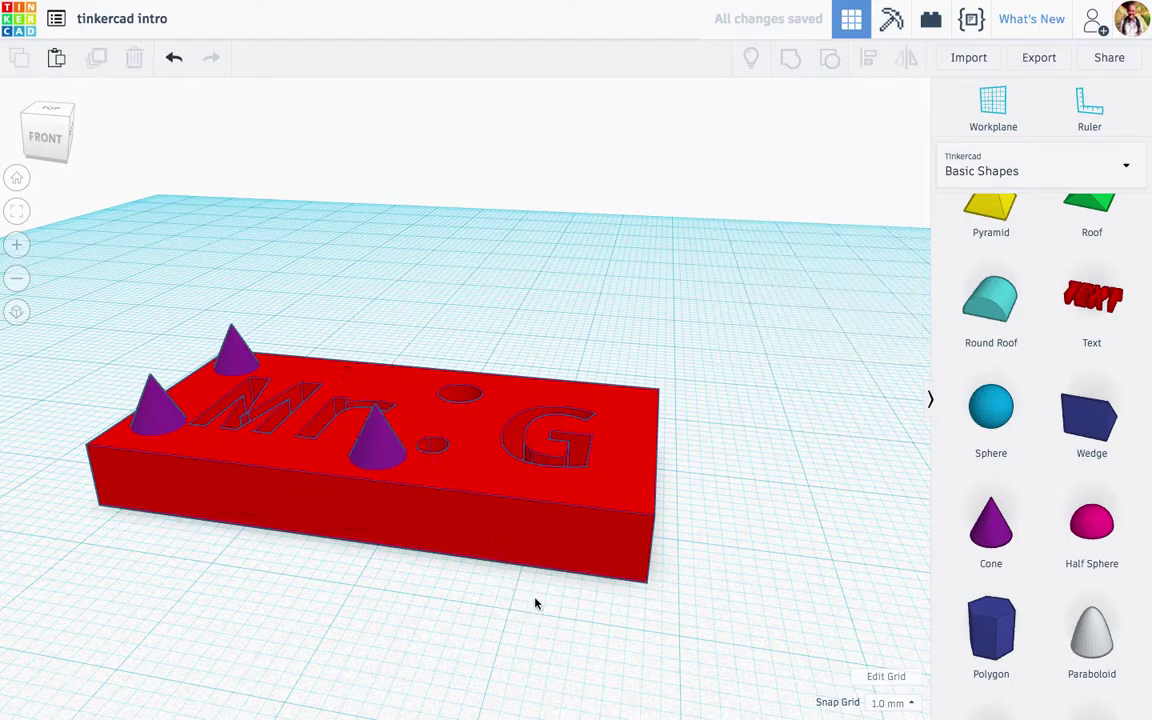
right_click_drag(690, 377, 751, 414)
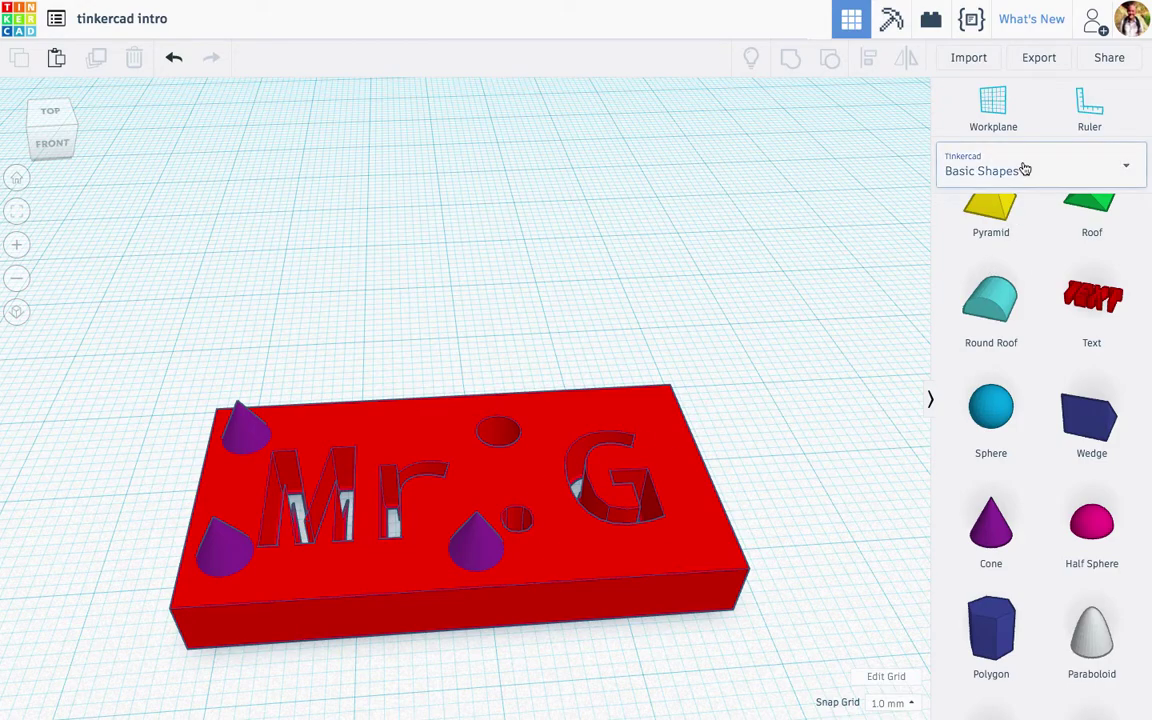
Switch to the other keychain design and ungroup its model into ten separate shapes.
mouse_move(445, 3)
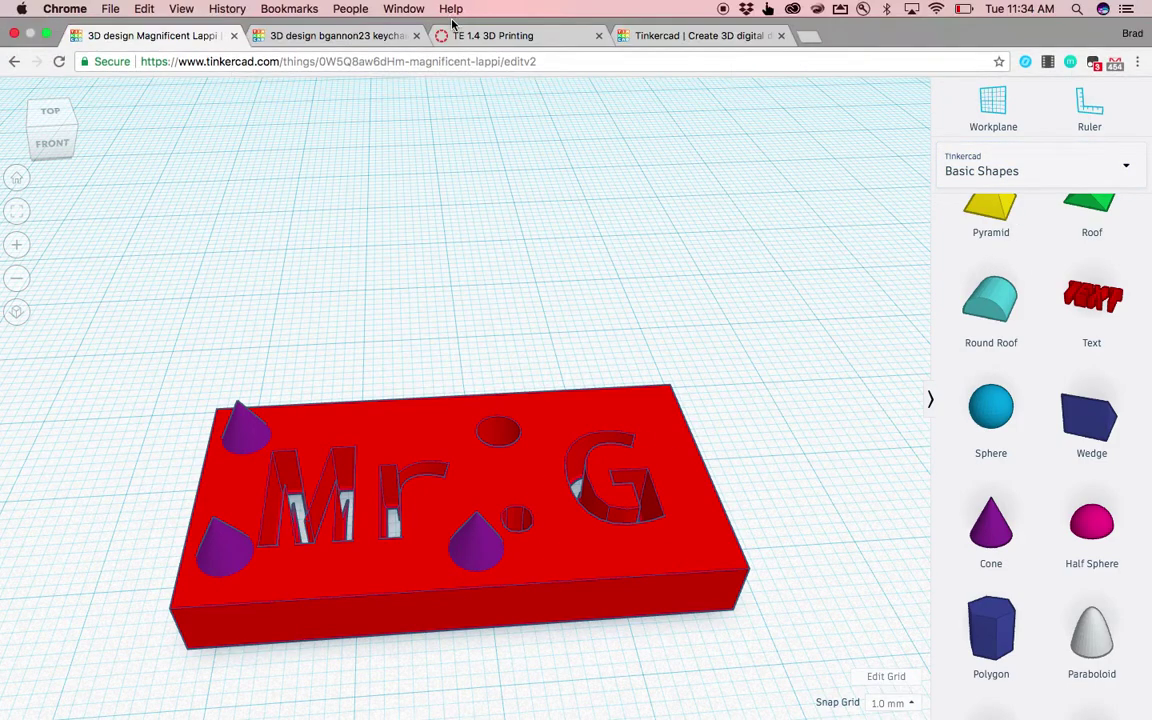
left_click(355, 36)
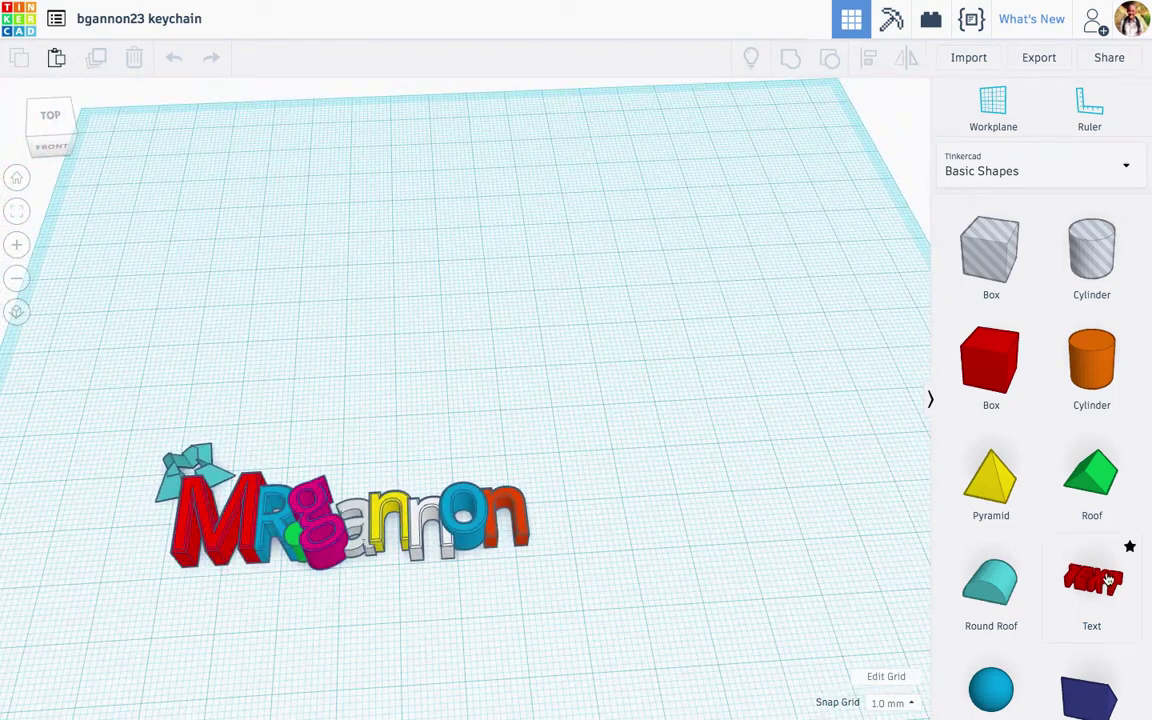
left_click(342, 541)
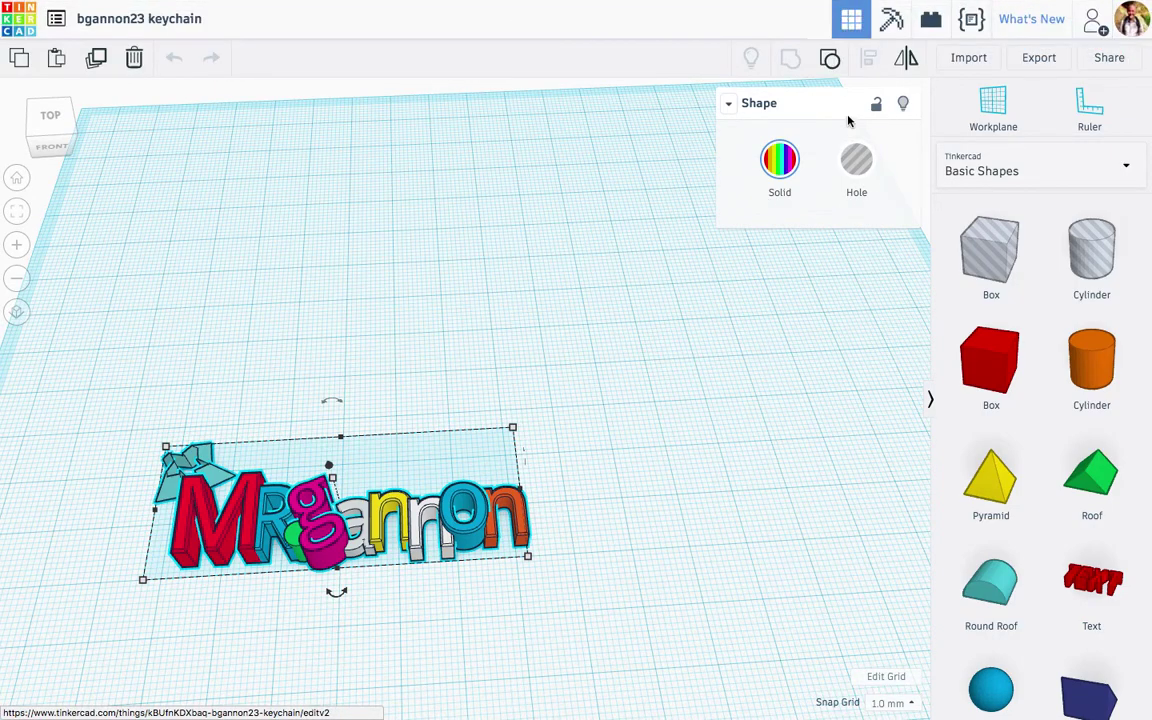
left_click(830, 62)
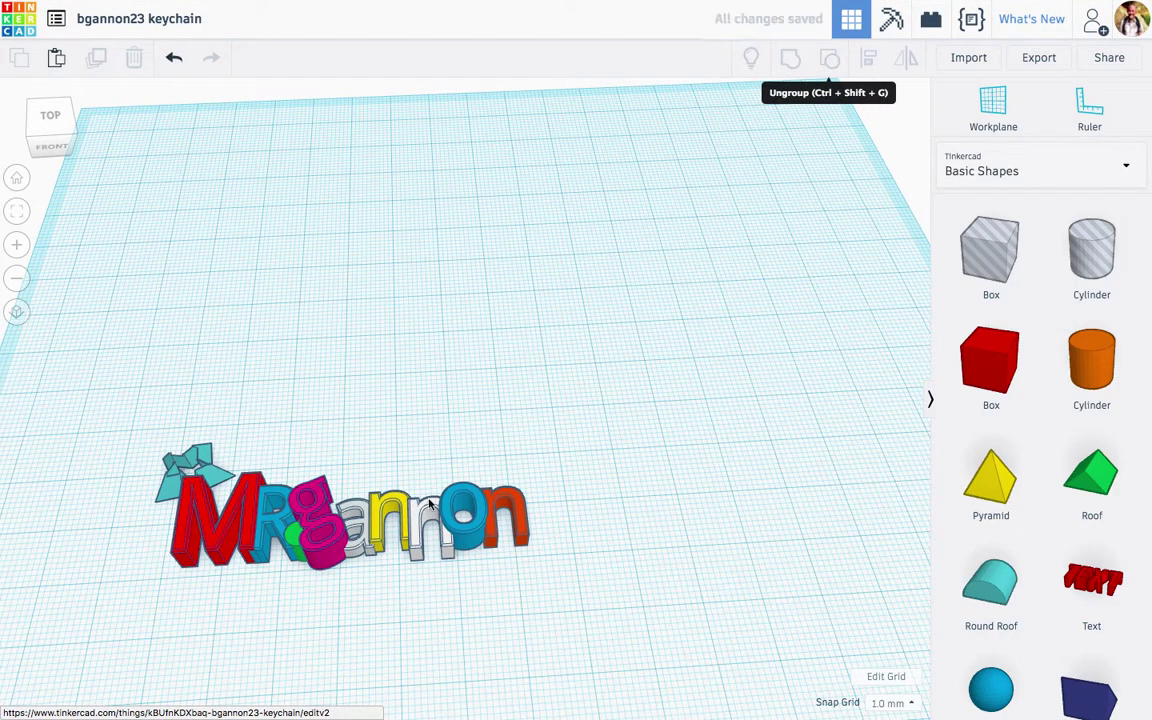
left_click_drag(615, 570, 138, 389)
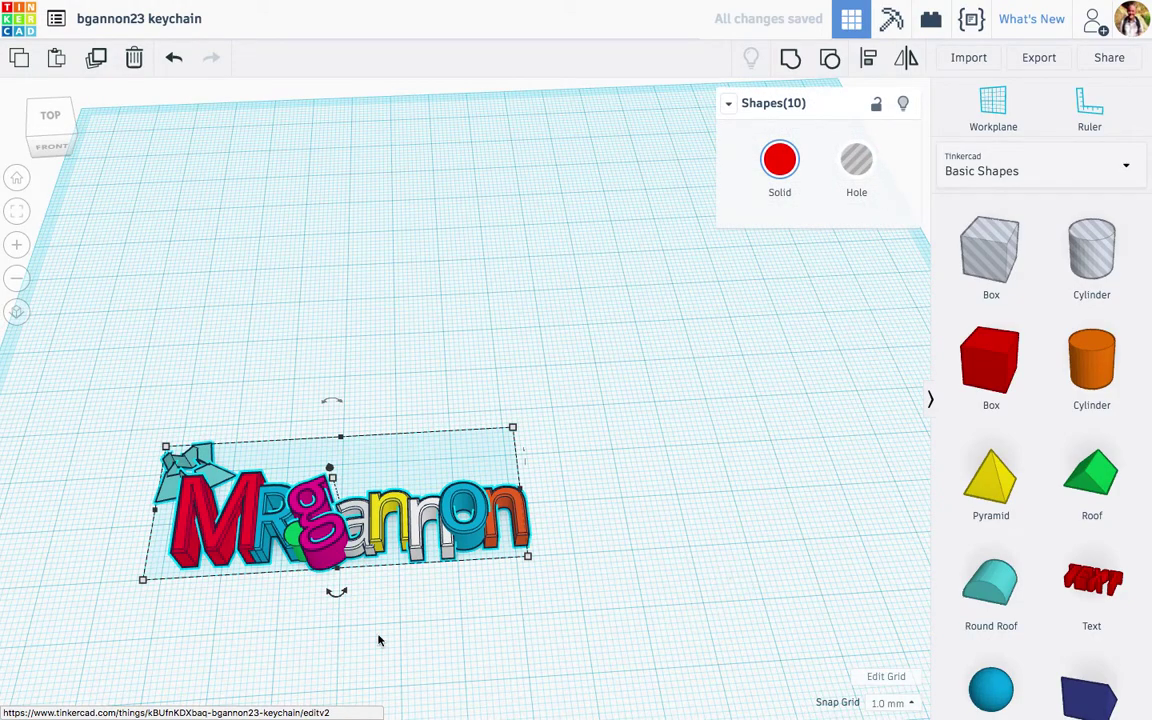
right_click_drag(218, 617, 527, 487)
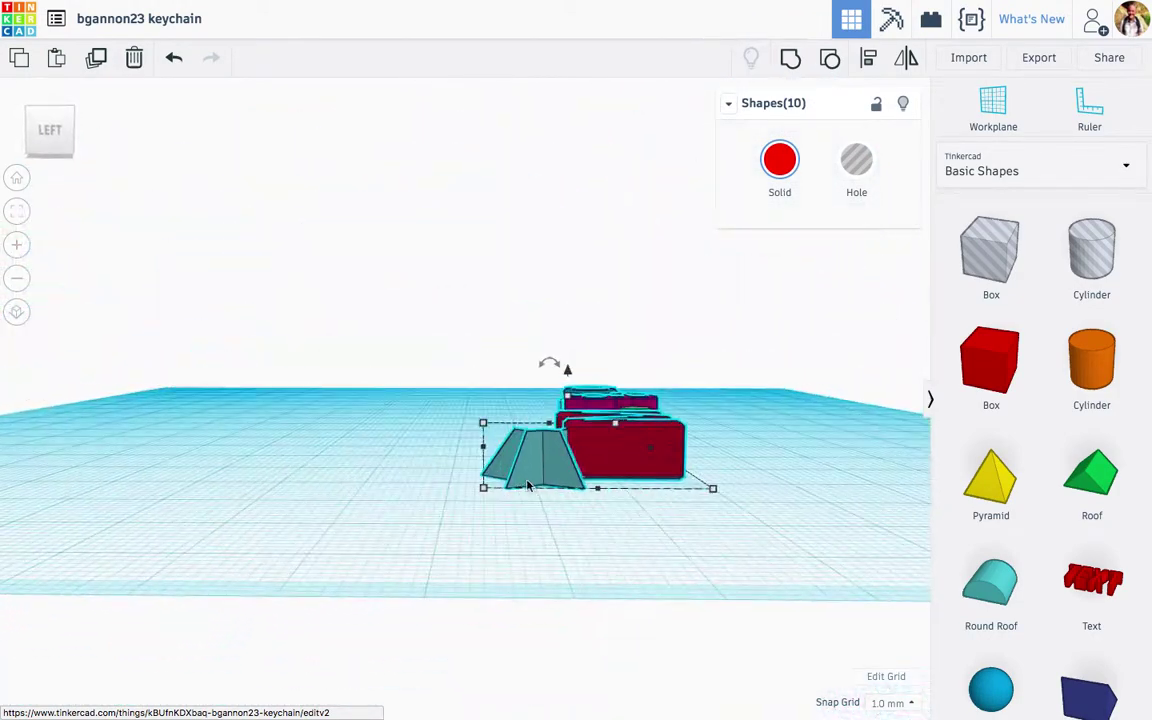
left_click(462, 416)
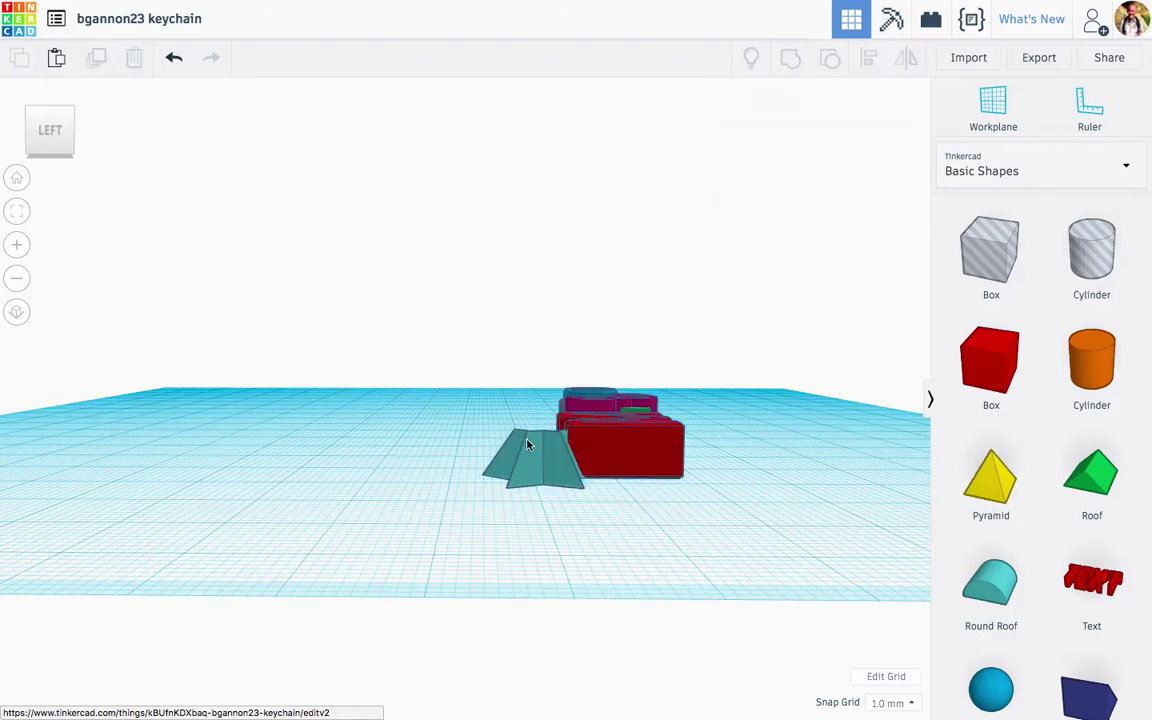
Ungroup the teal star at the keychain's left end to expose the tall cone inside it.
left_click(529, 445)
left_click(830, 57)
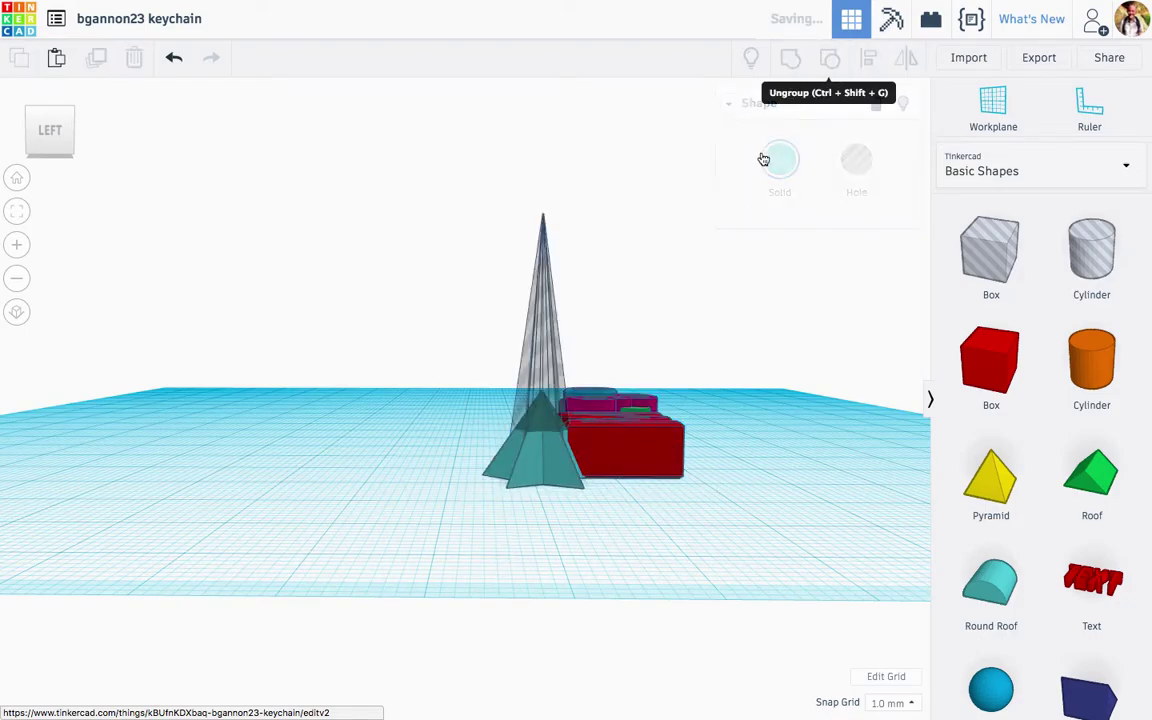
left_click(560, 550)
right_click_drag(560, 550, 546, 628)
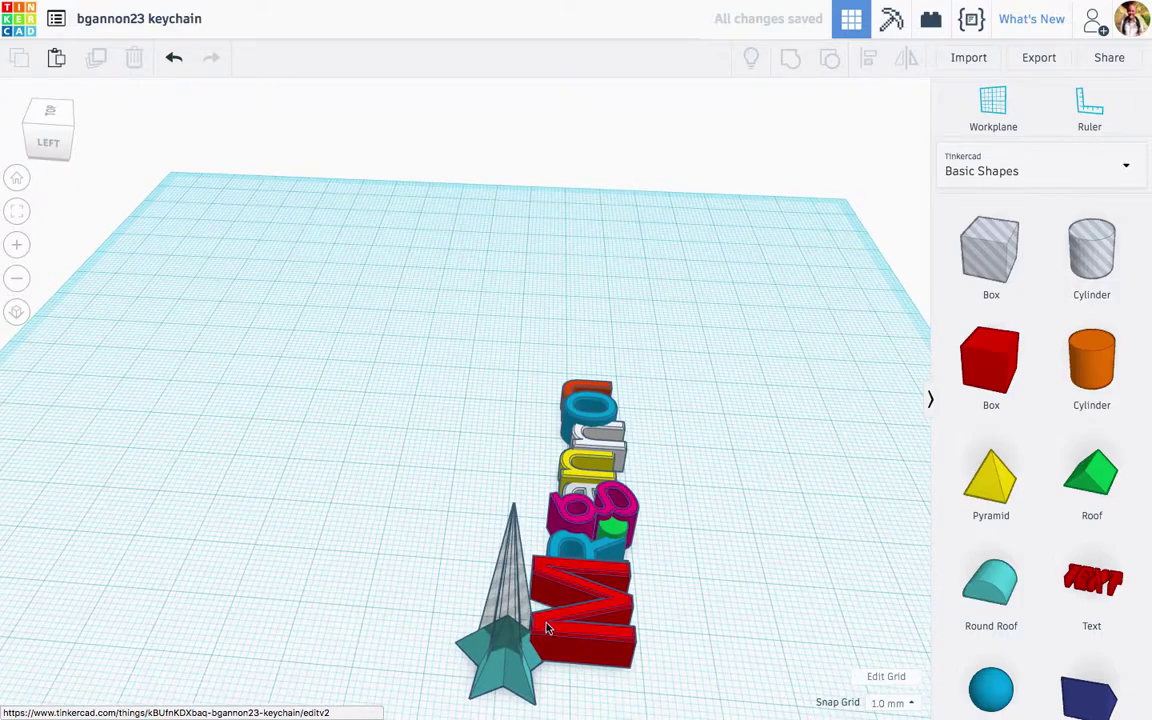
Group the teal star and the tall cone into one solid piece.
left_click(488, 625)
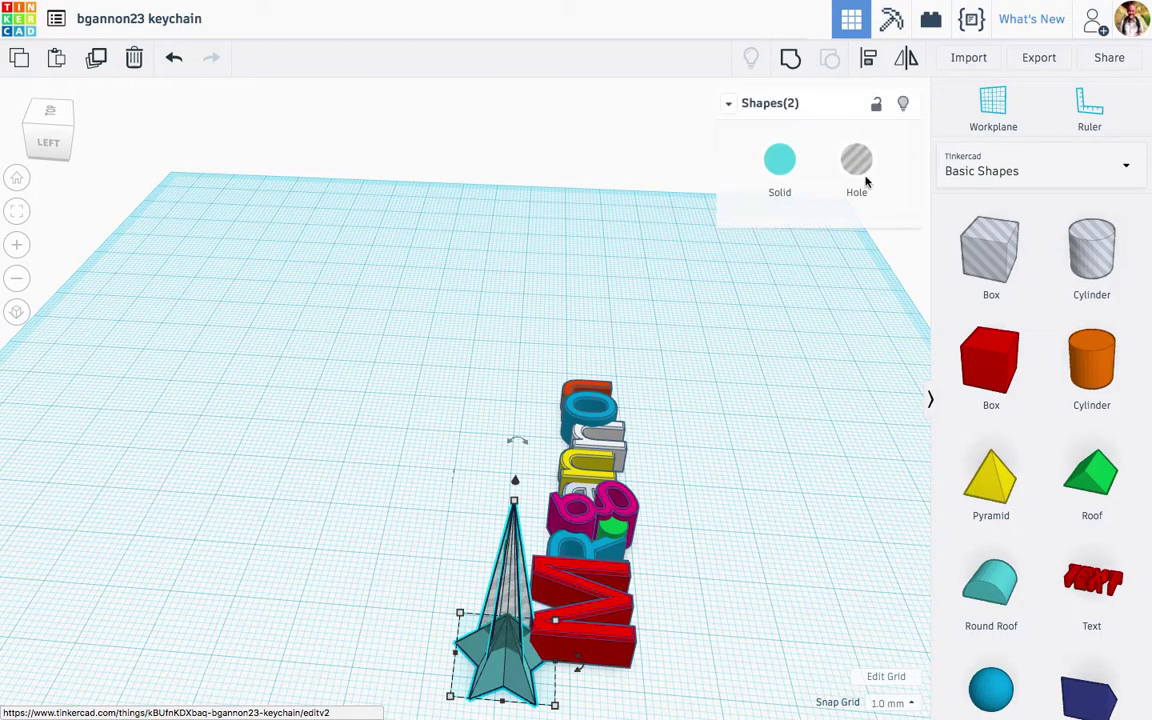
left_click(790, 57)
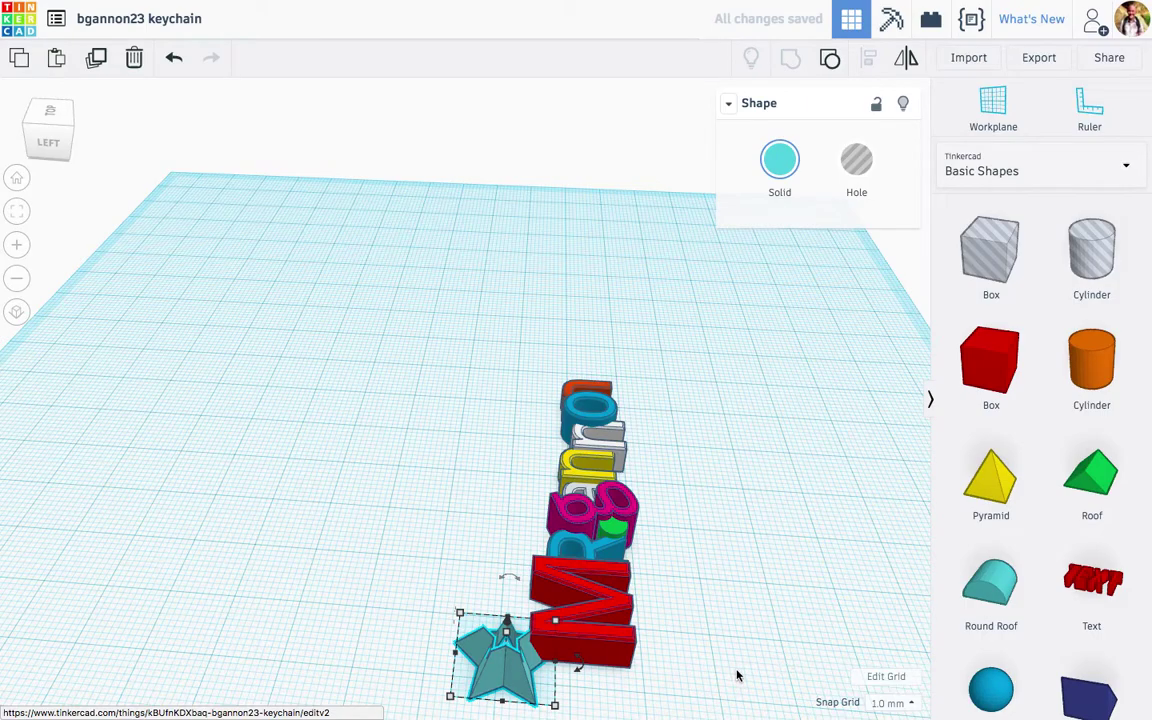
right_click_drag(733, 567, 463, 596)
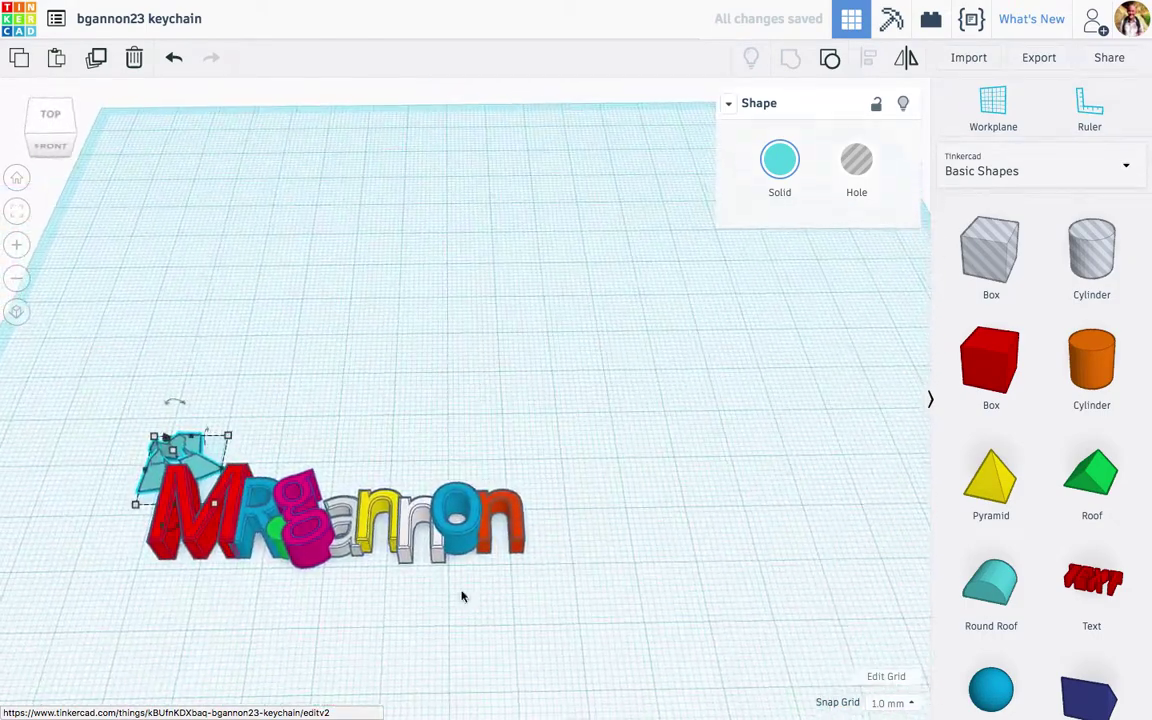